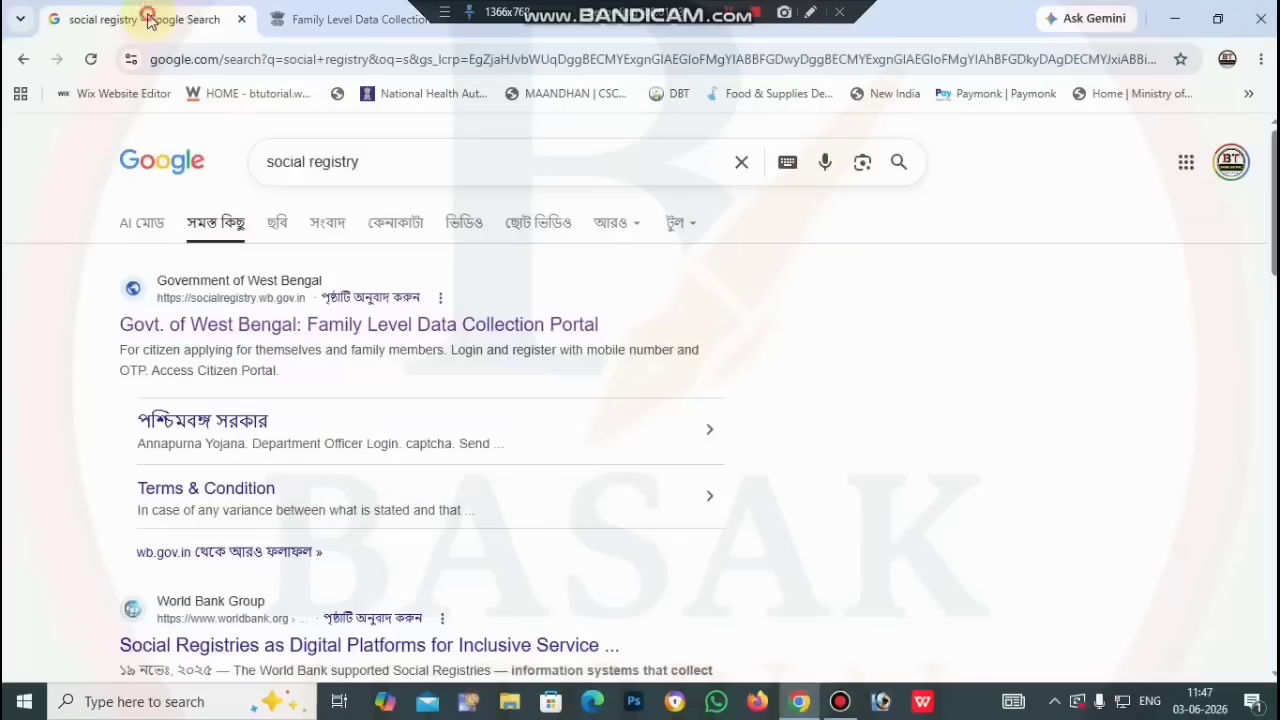
# Step: Go back to the portal and choose Access Citizen Portal on the Citizen / Family Login card
pyautogui.click(152, 22)
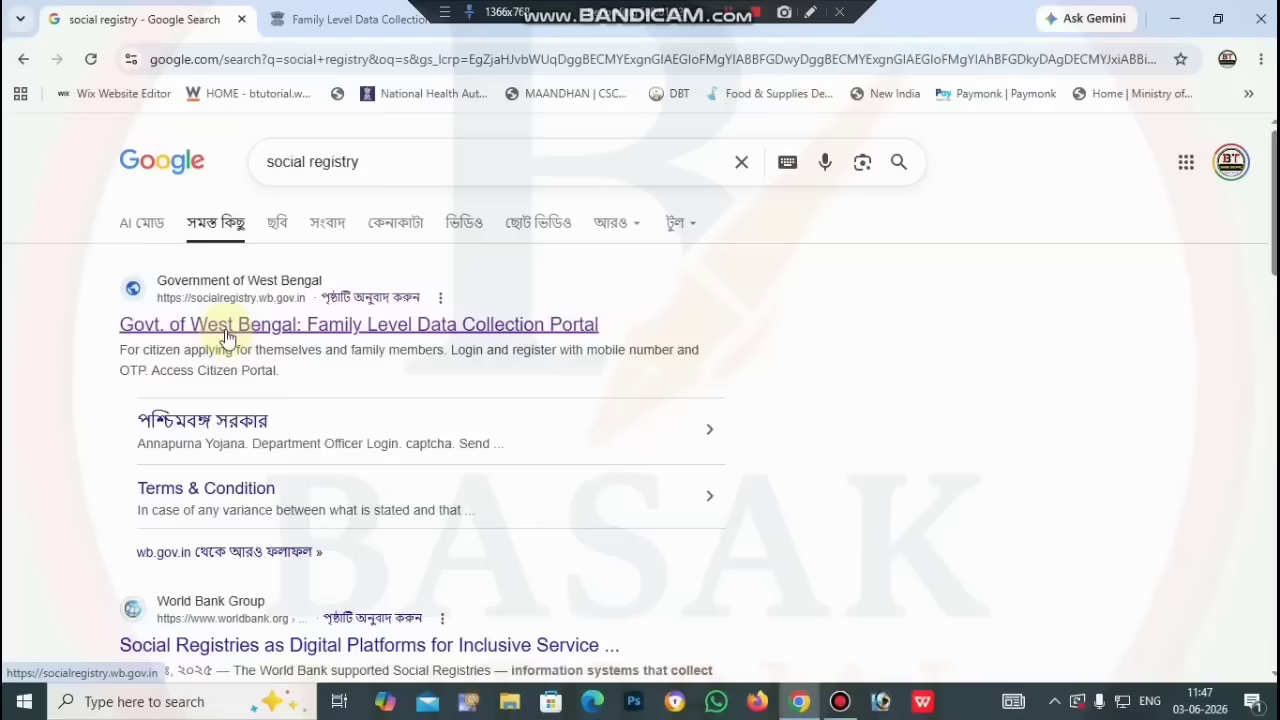
pyautogui.click(352, 10)
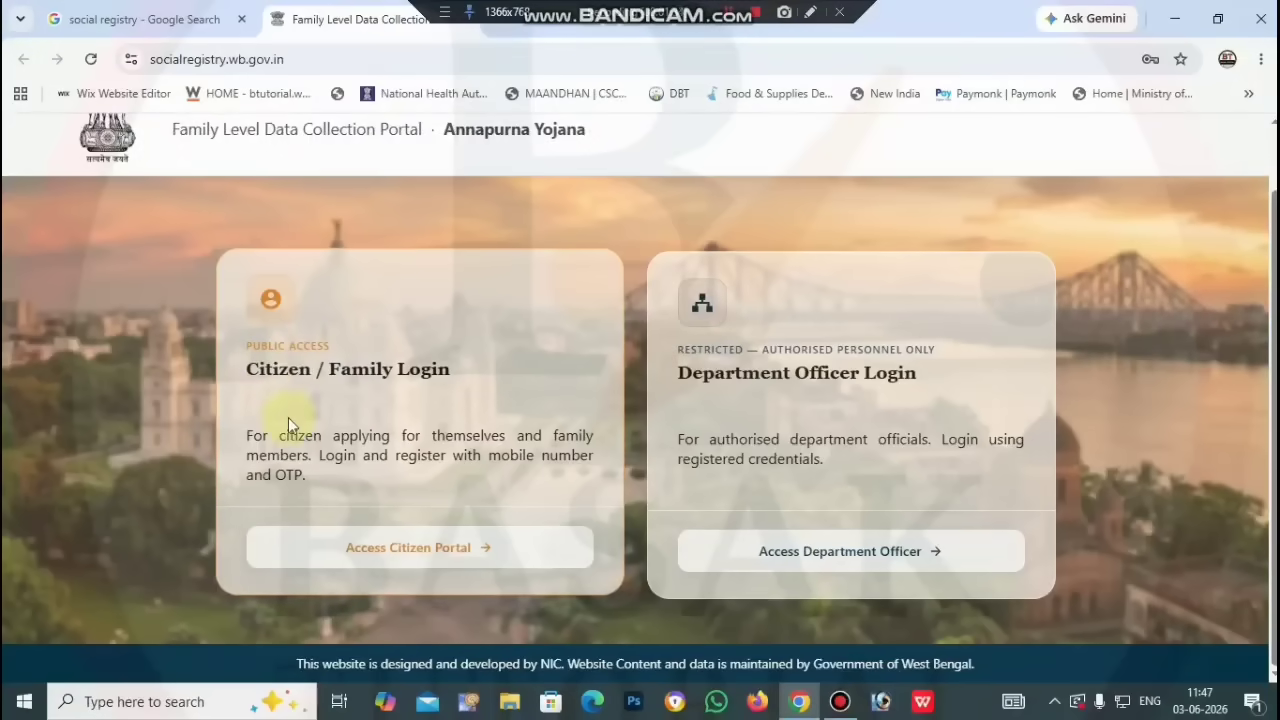
pyautogui.click(411, 559)
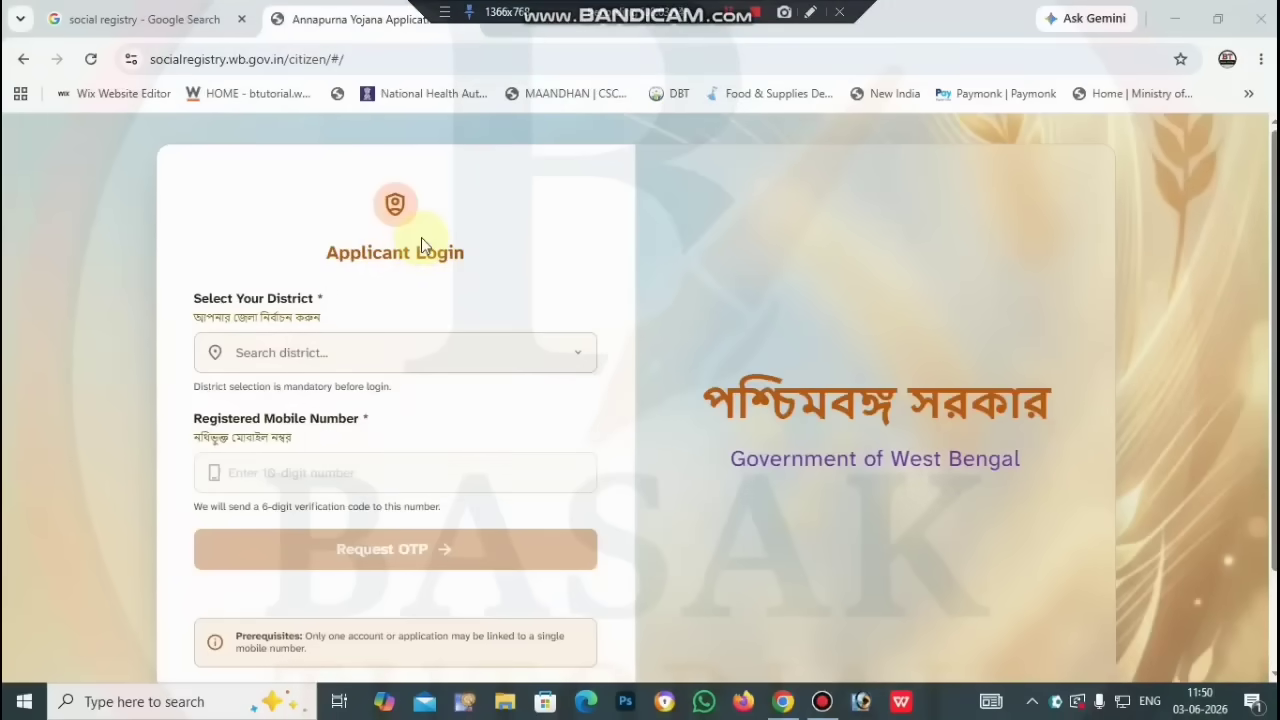
# Step: Select NADIA in the Select Your District list
pyautogui.click(474, 367)
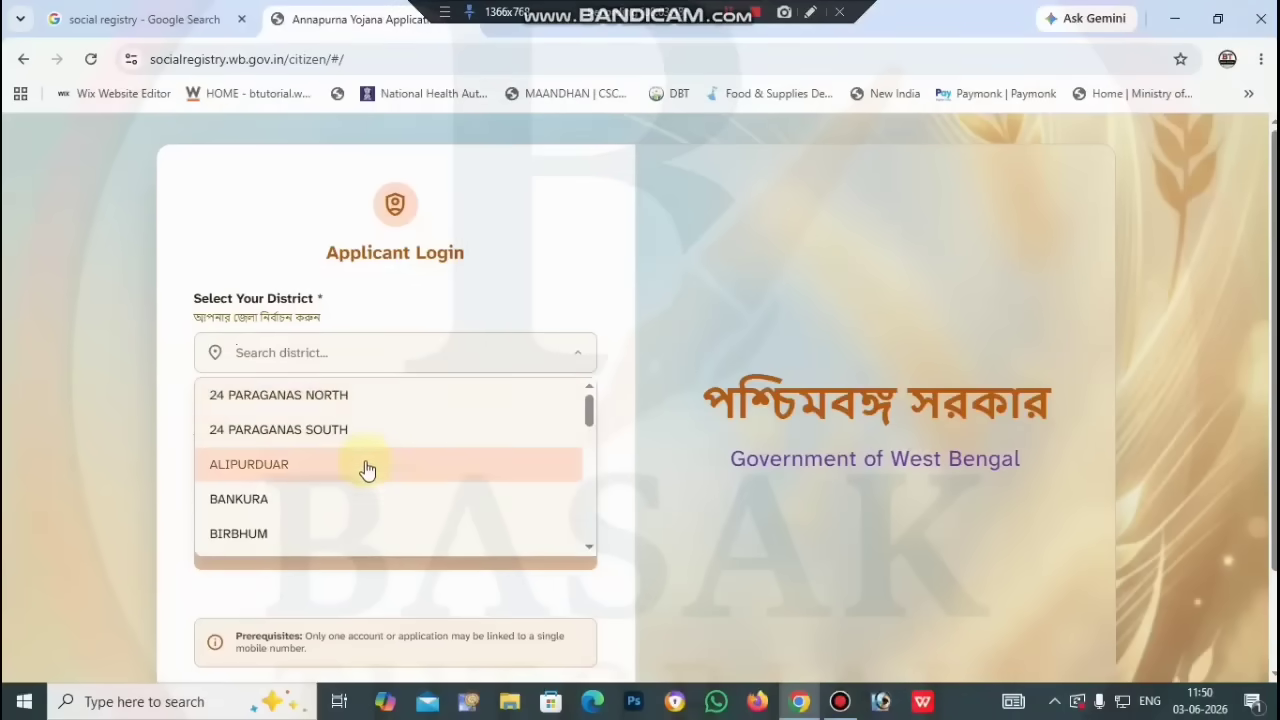
pyautogui.scroll(-1, 365, 475)
pyautogui.scroll(-4, 365, 475)
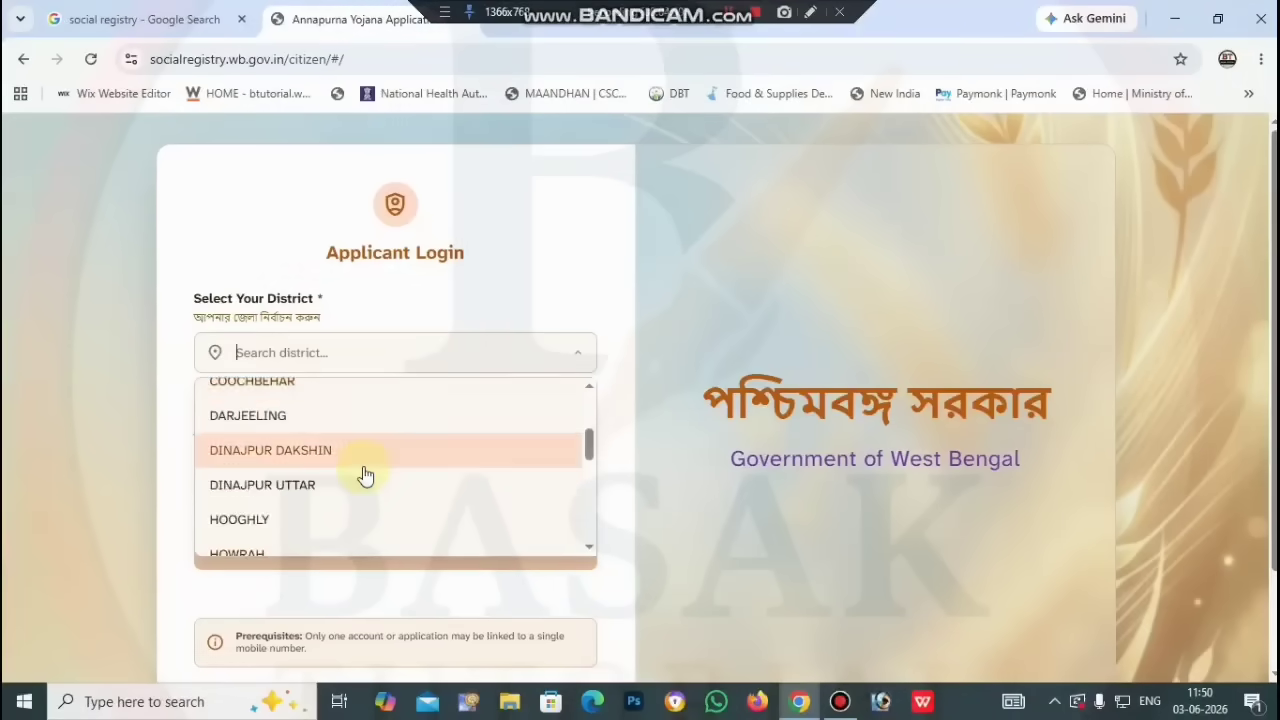
pyautogui.scroll(-1, 365, 475)
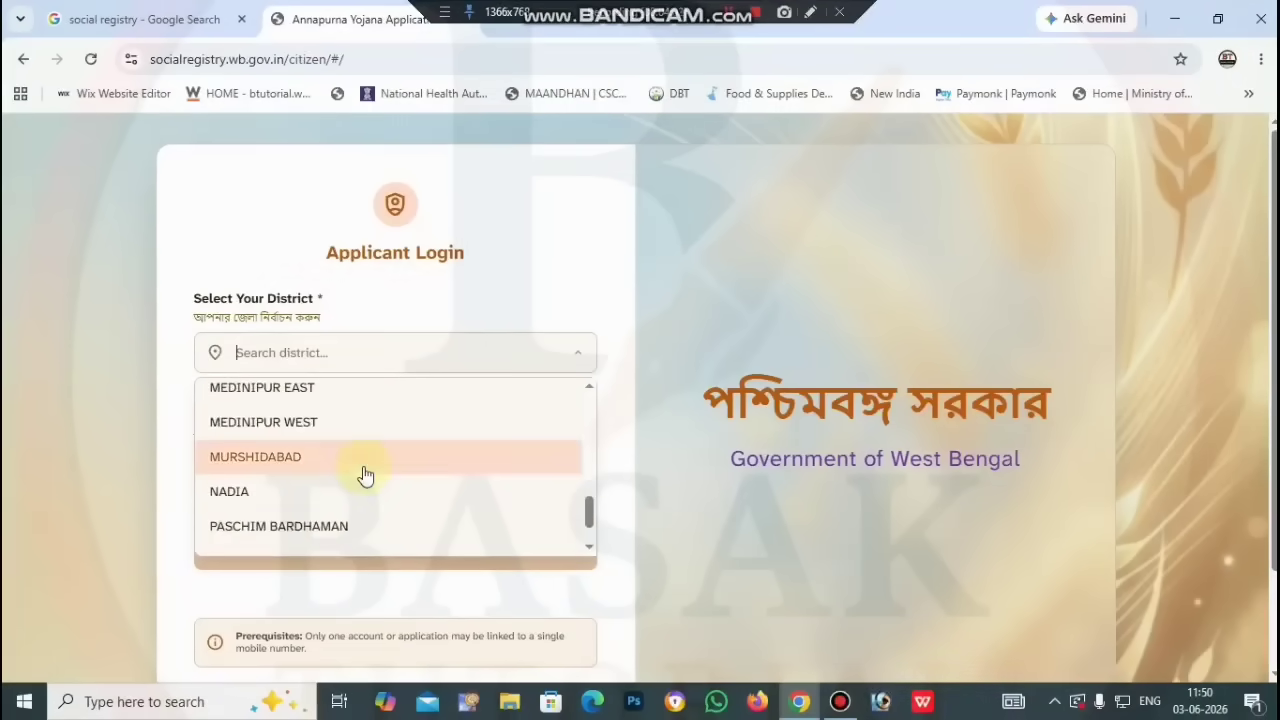
pyautogui.click(337, 488)
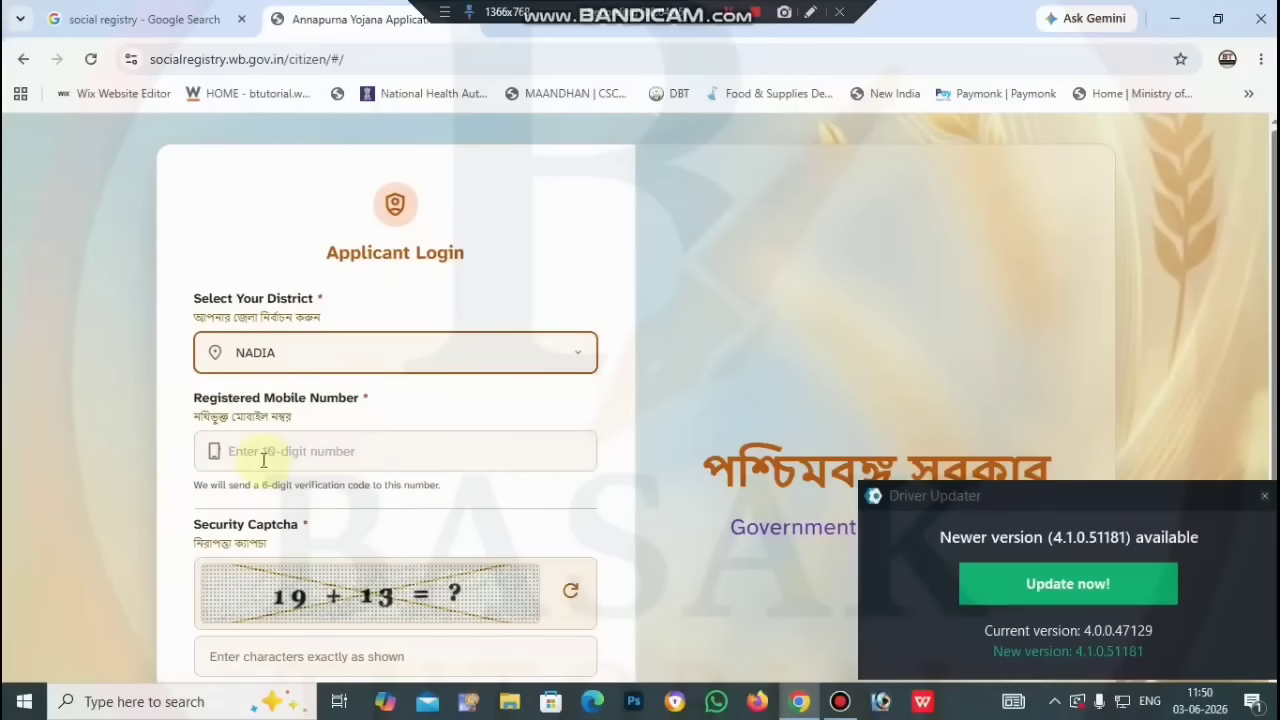
# Step: Dismiss the driver update and Windows backup notifications, then request the login OTP
pyautogui.click(1262, 498)
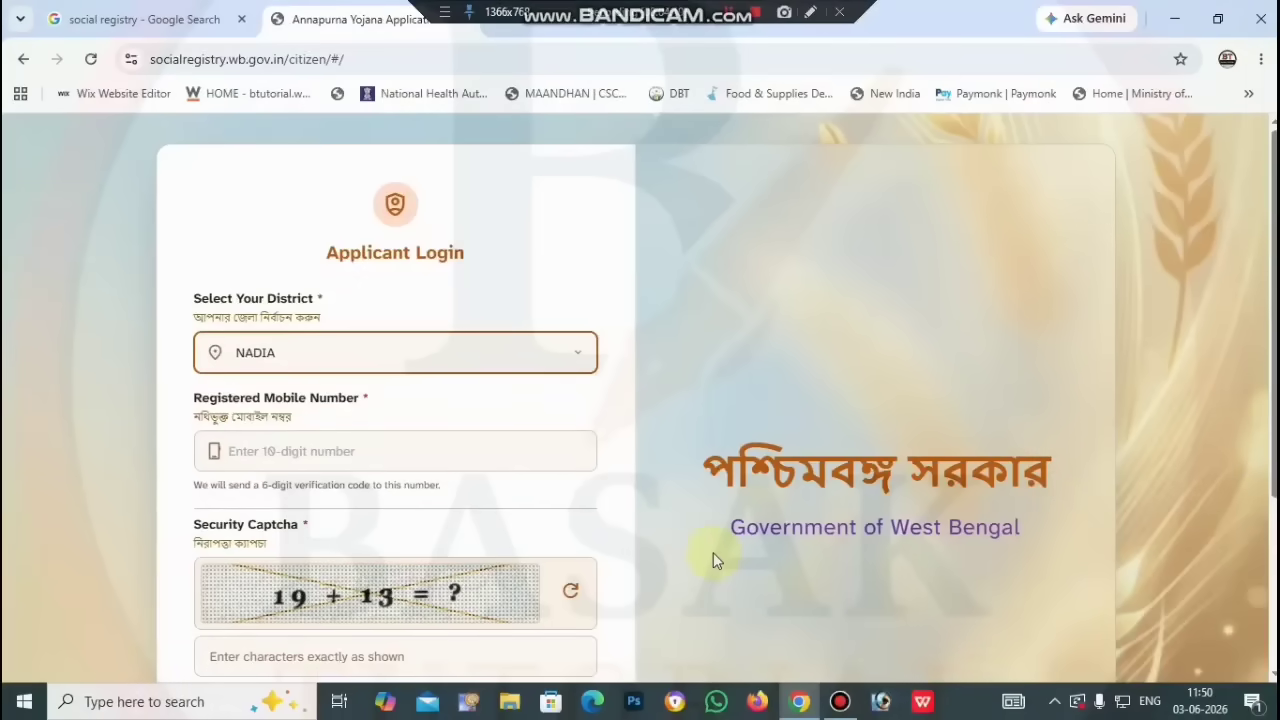
pyautogui.scroll(-1, 713, 553)
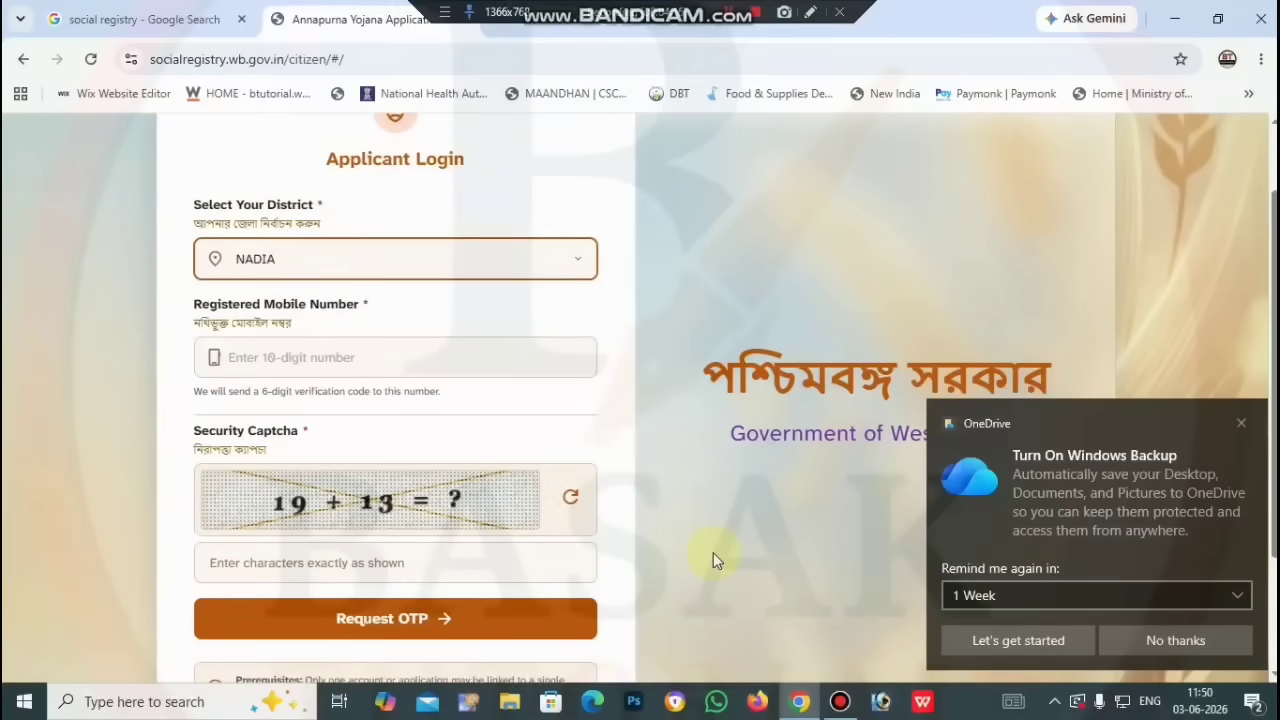
pyautogui.click(1240, 425)
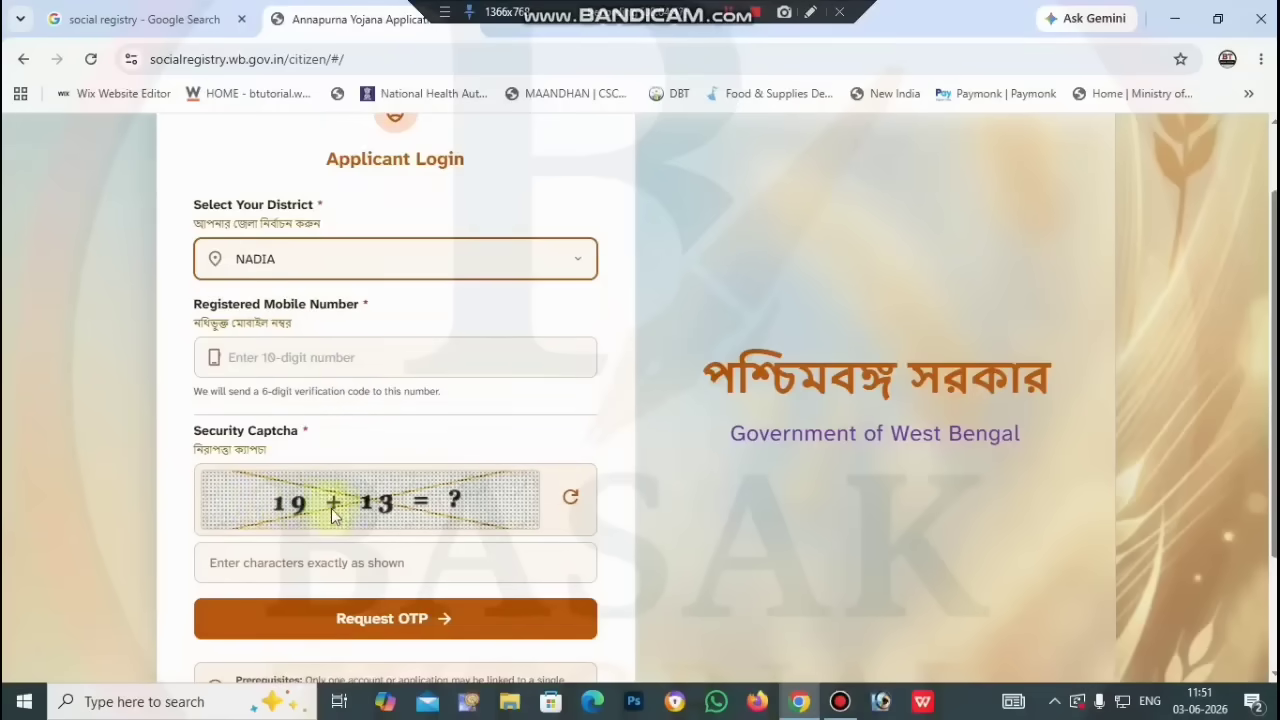
pyautogui.click(434, 628)
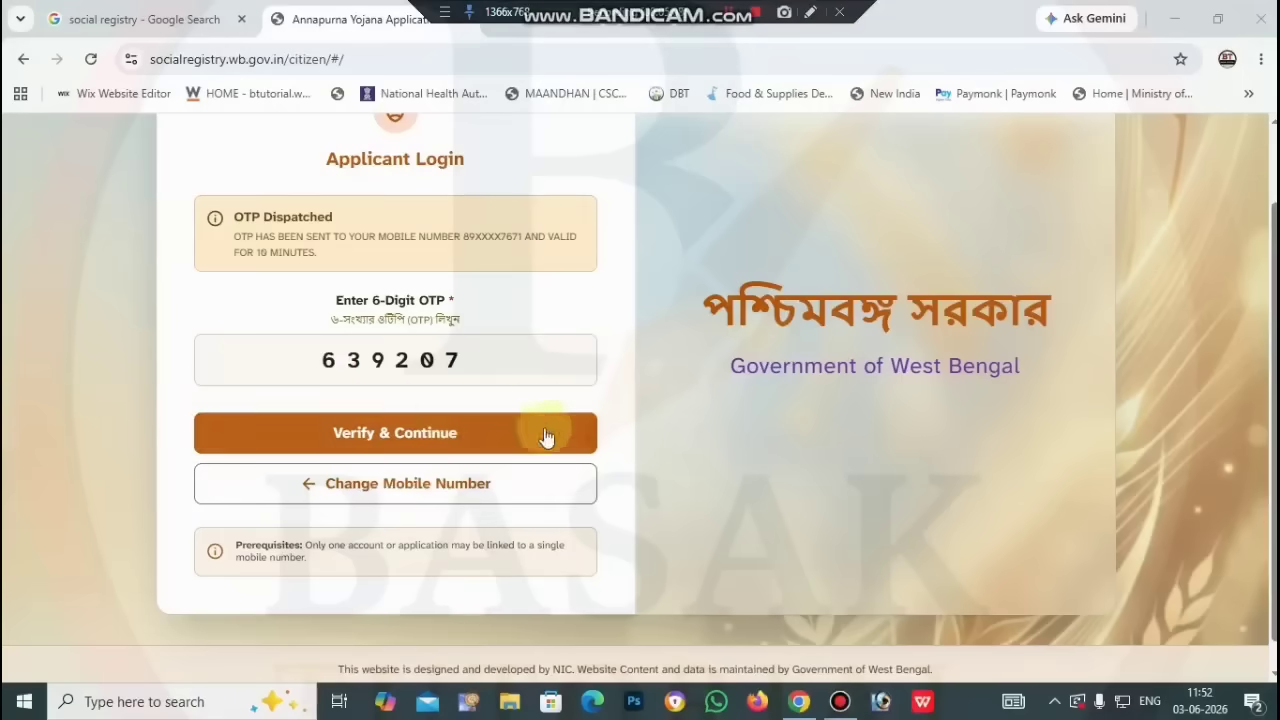
# Step: Verify the entered 6-digit OTP to reach the Family Data Collection form
pyautogui.click(382, 445)
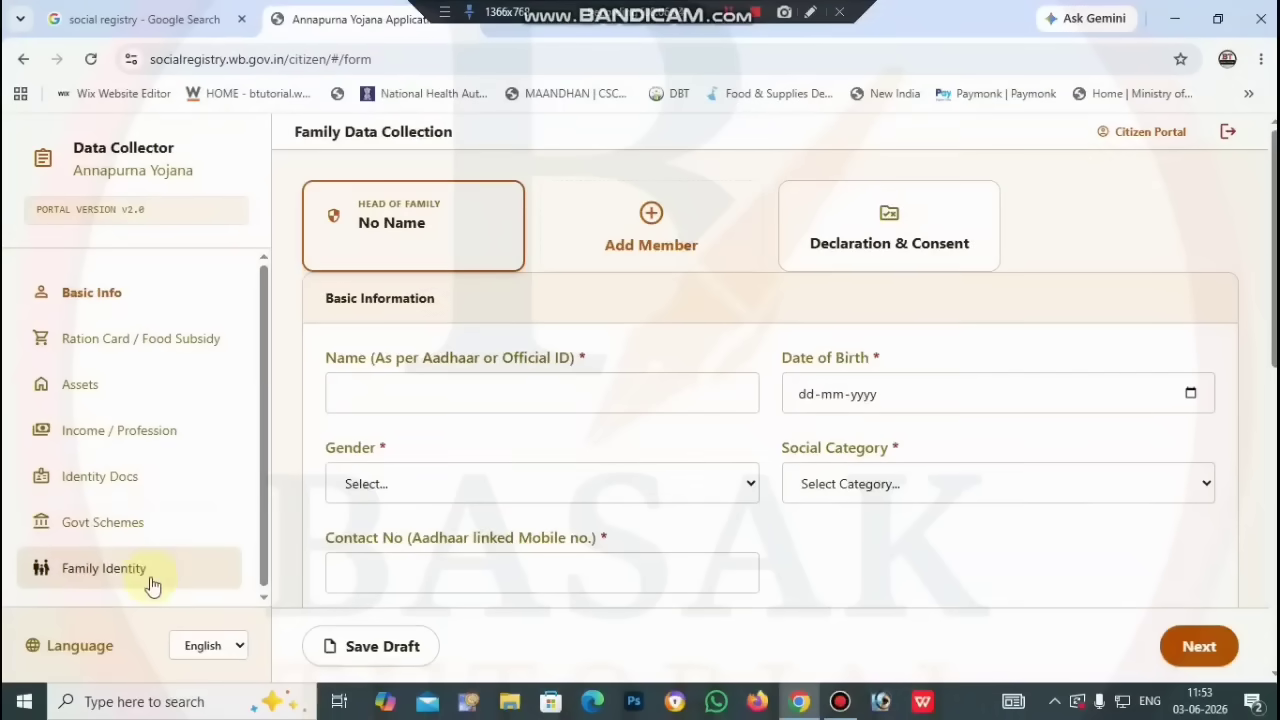
# Step: Trigger the Validation Check Failed list and view the blank Basic Information fields
pyautogui.click(138, 494)
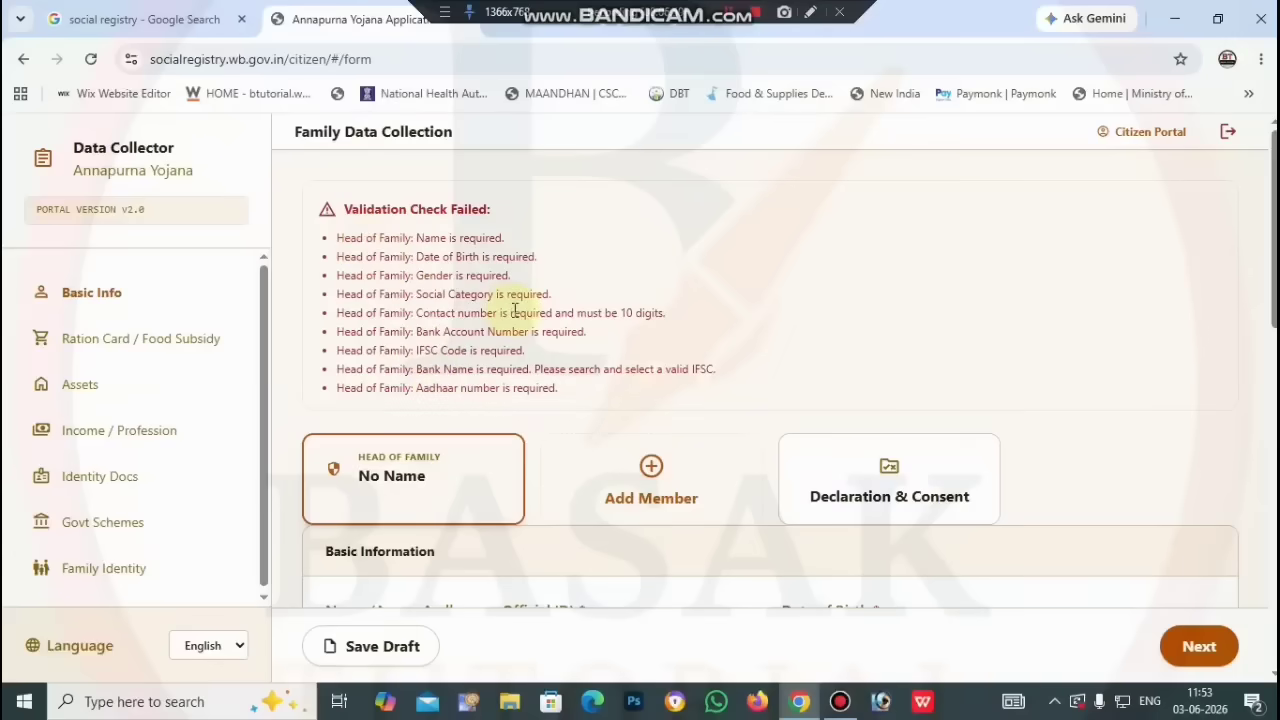
pyautogui.scroll(-4, 565, 338)
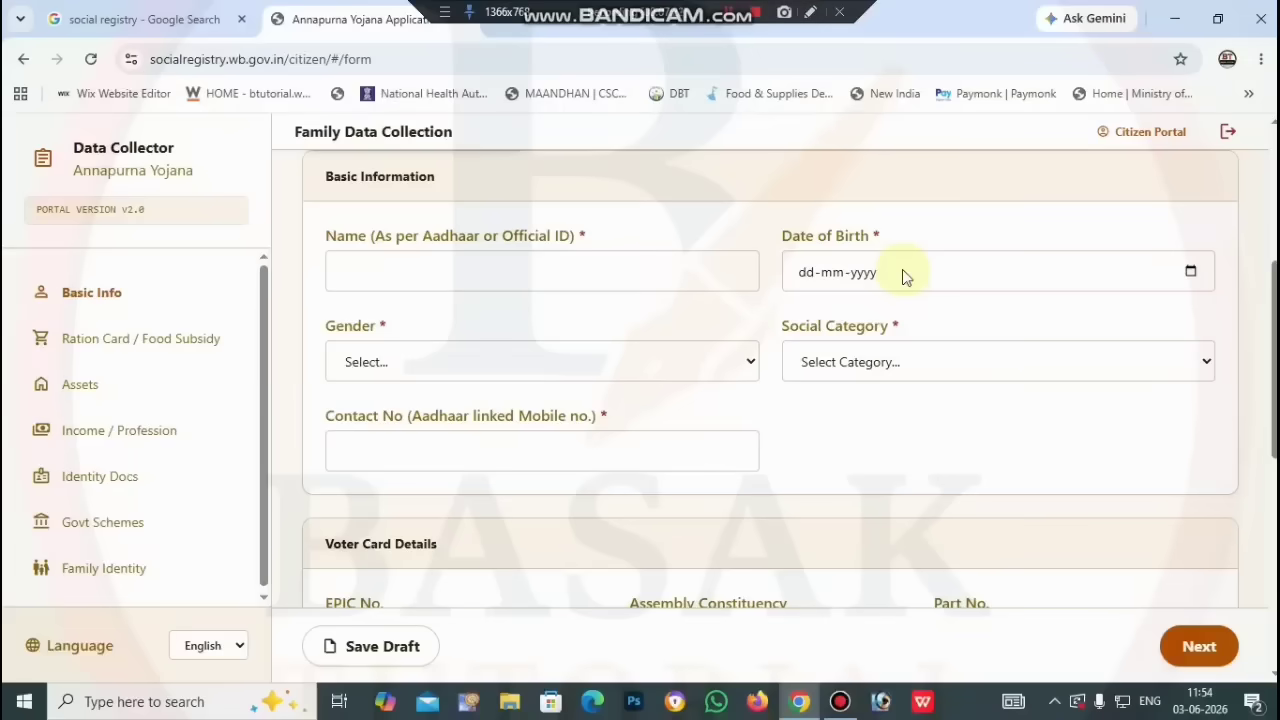
# Step: Choose Male for Gender and Others for Social Category, leaving Date of Birth blank
pyautogui.click(1191, 273)
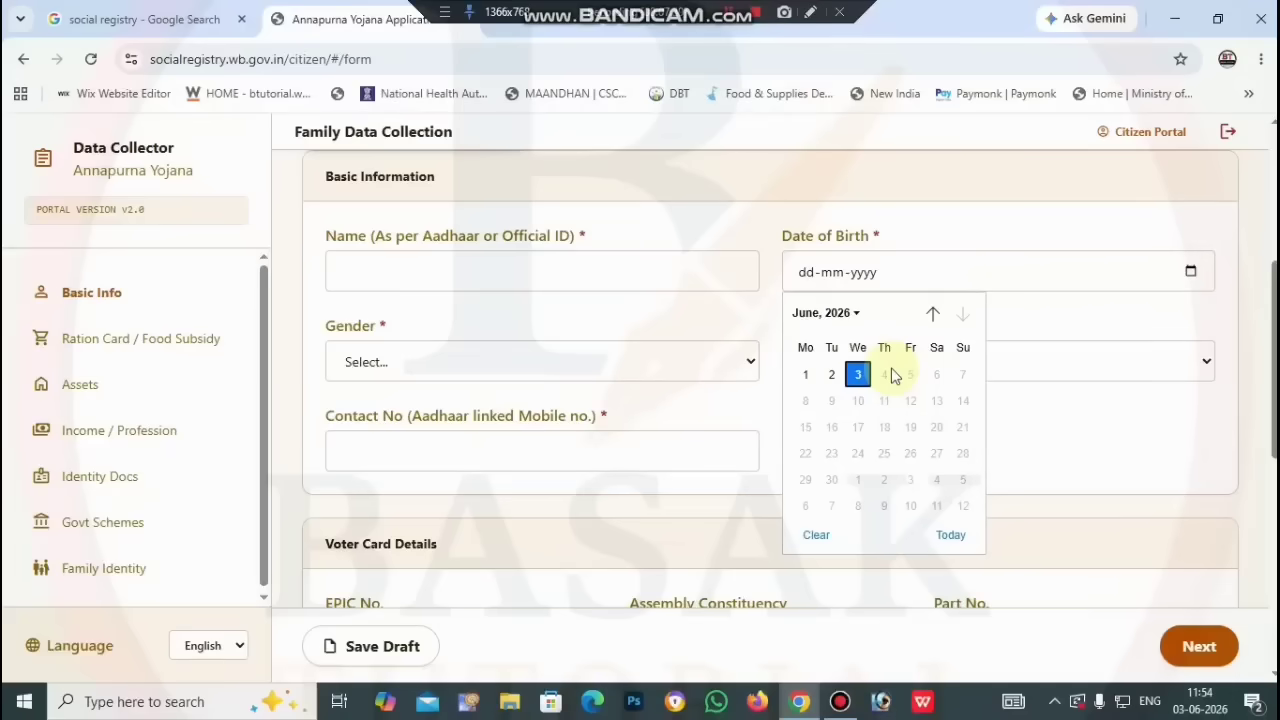
pyautogui.click(1003, 335)
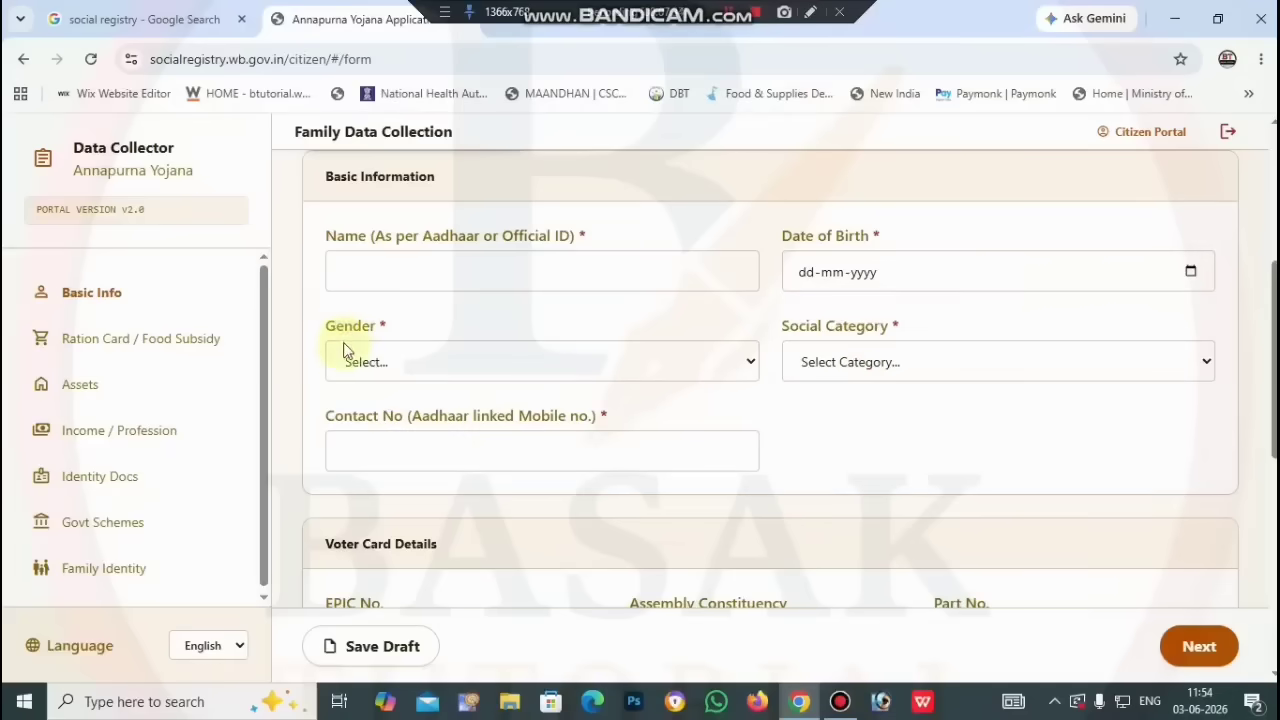
pyautogui.click(670, 377)
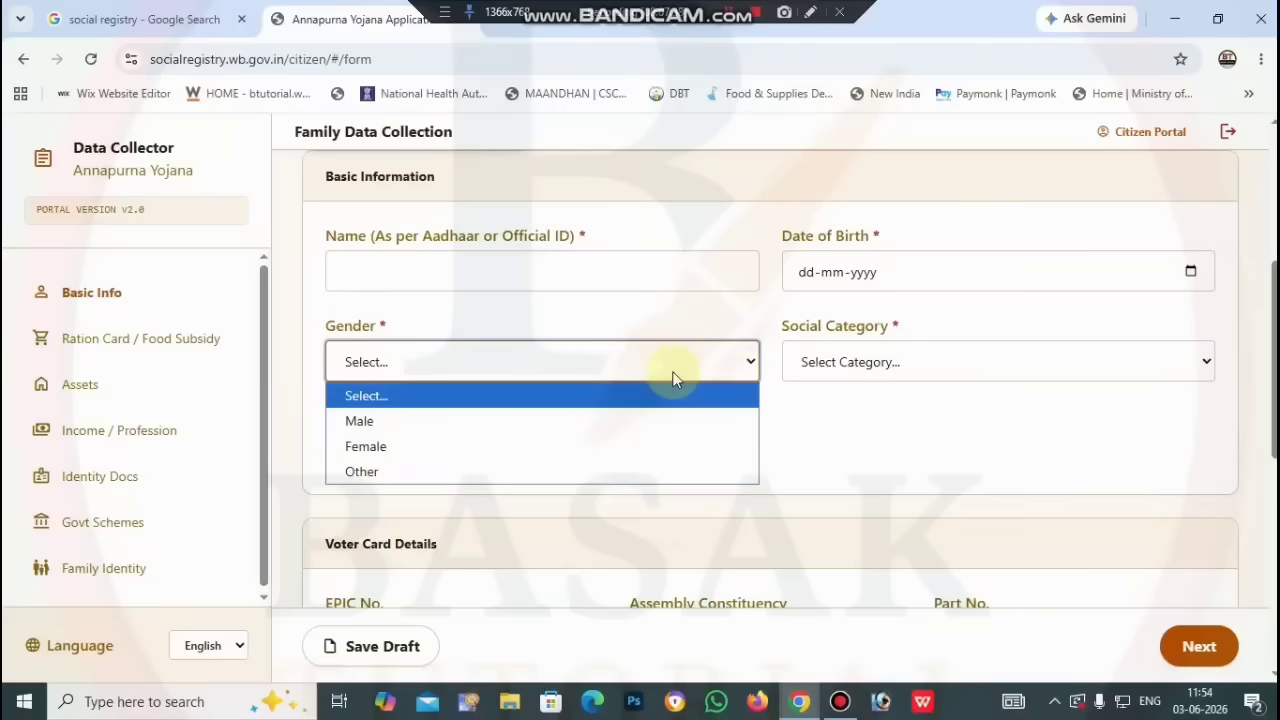
pyautogui.click(605, 421)
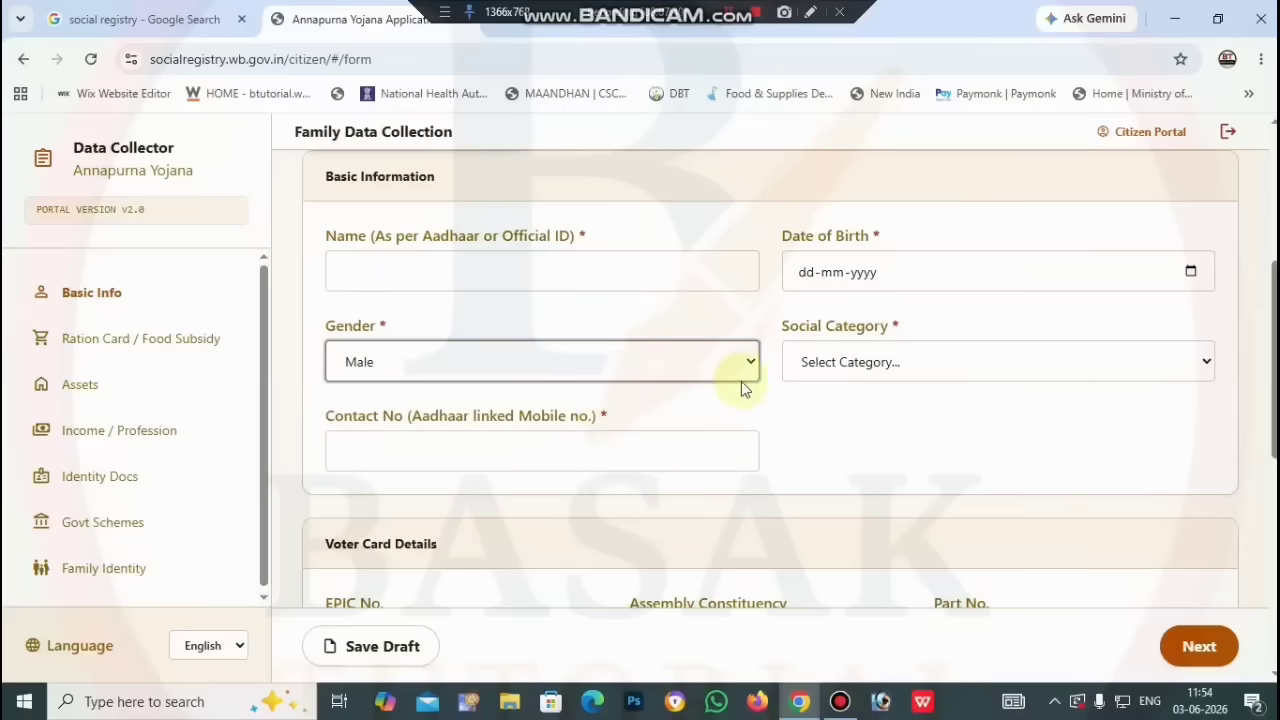
pyautogui.click(888, 366)
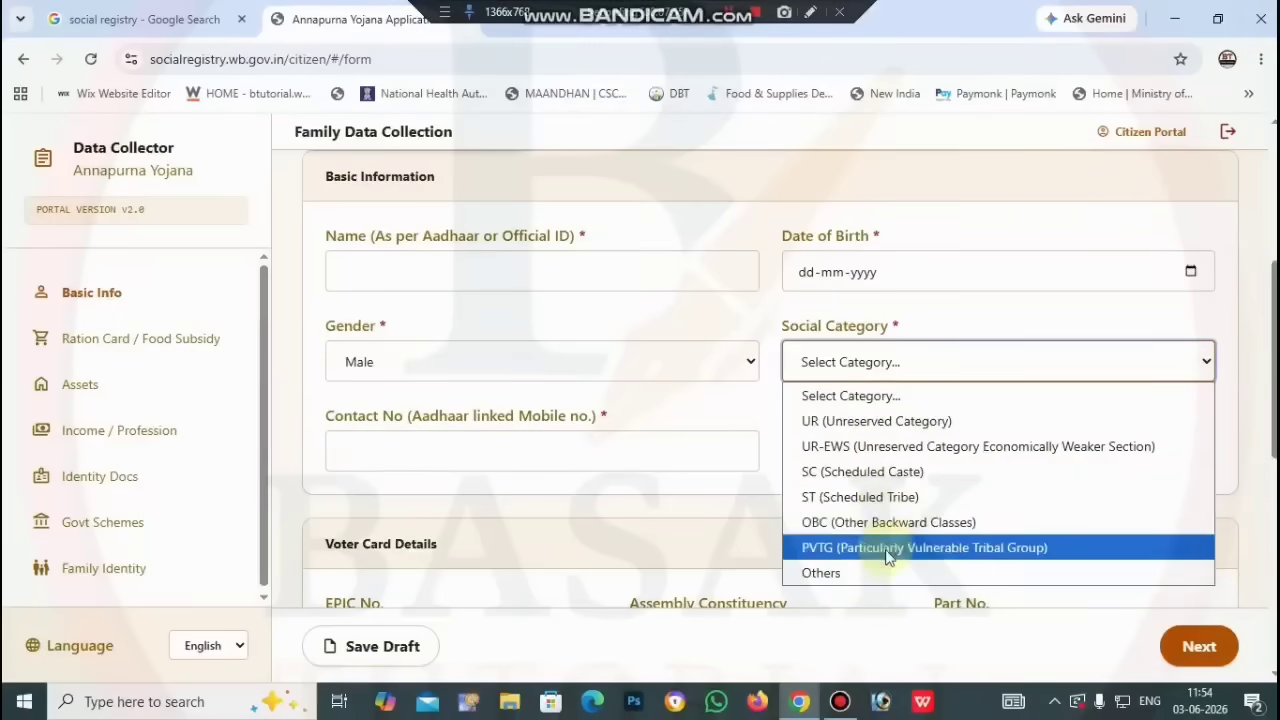
pyautogui.click(875, 572)
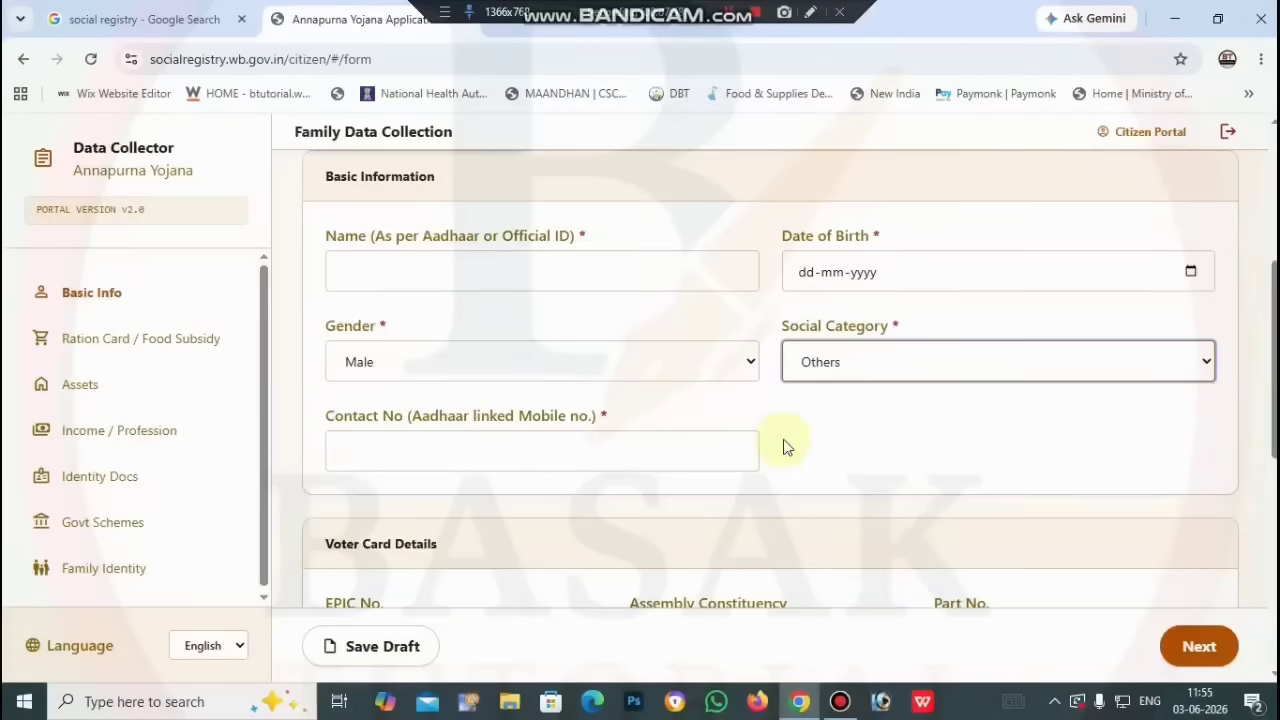
pyautogui.click(855, 371)
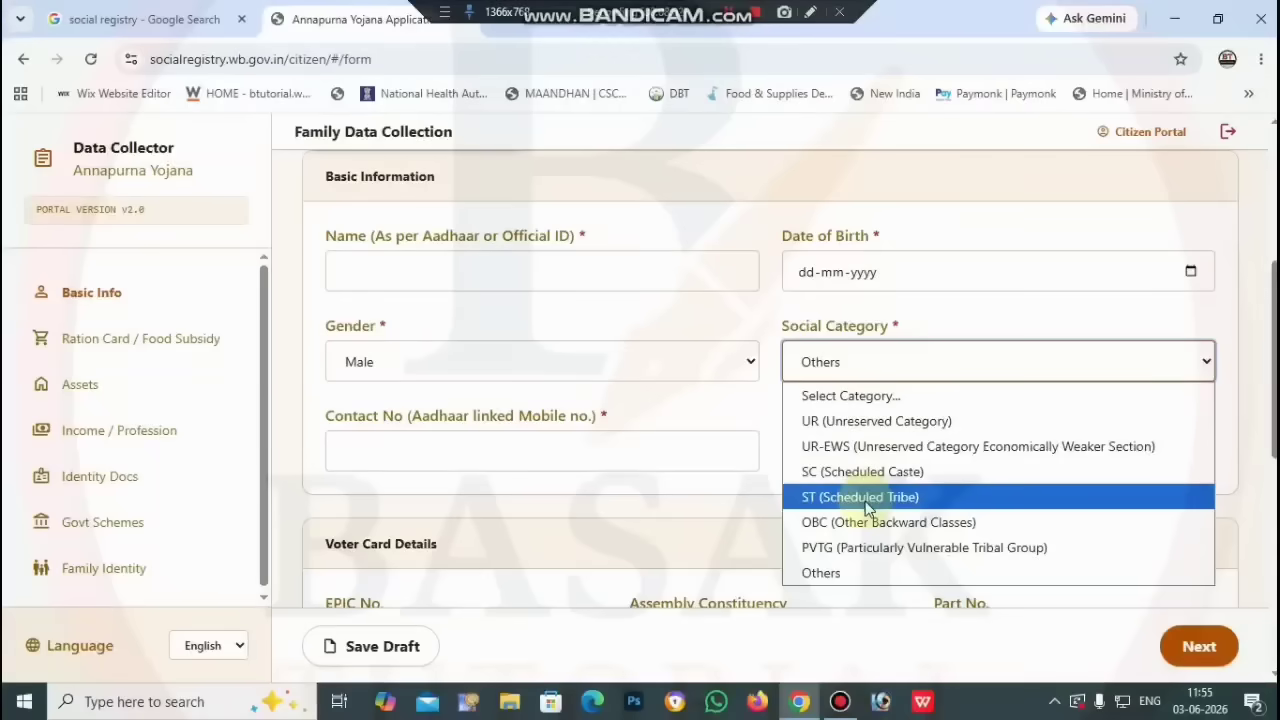
pyautogui.click(756, 408)
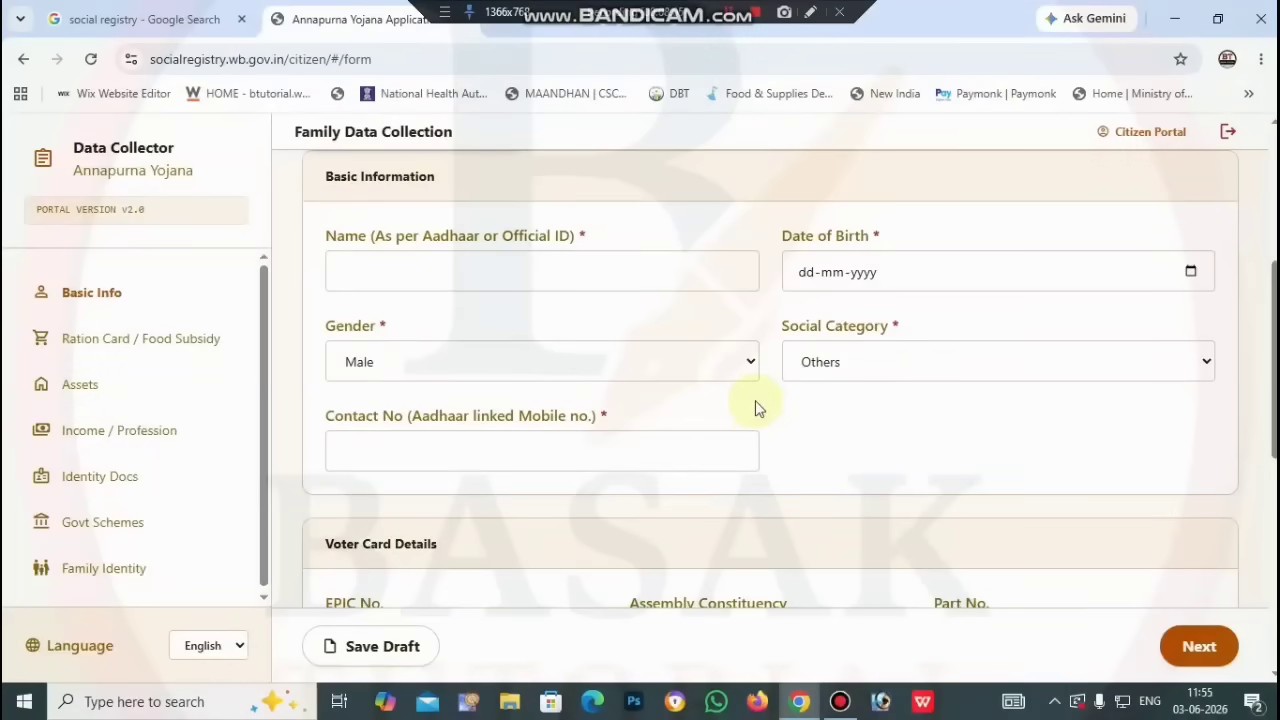
pyautogui.scroll(-1, 756, 408)
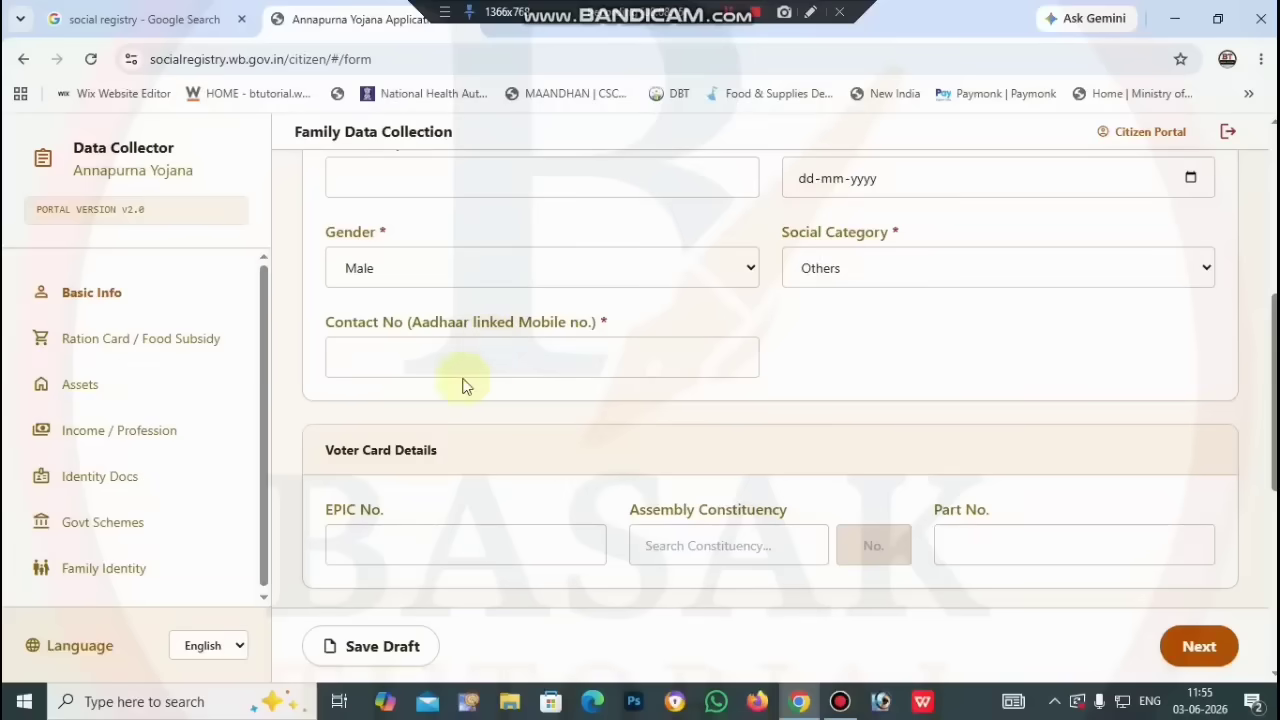
pyautogui.scroll(-1, 527, 352)
pyautogui.scroll(-1, 527, 352)
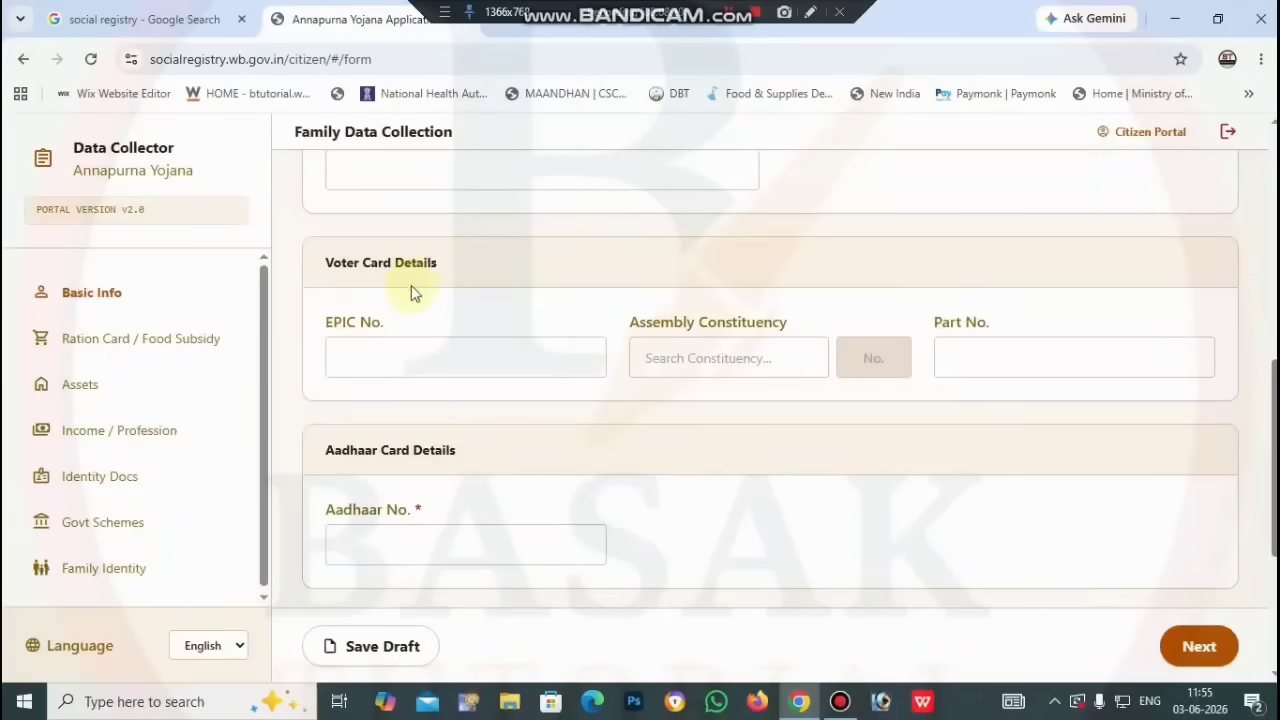
pyautogui.click(429, 347)
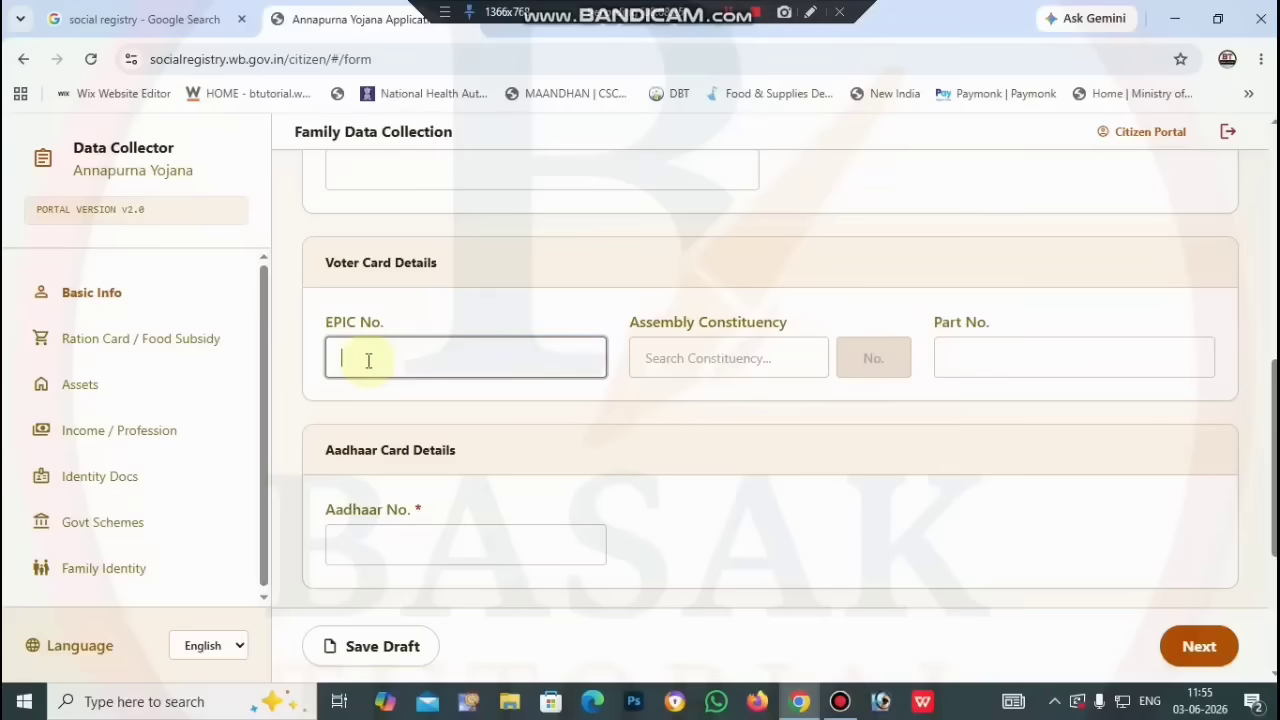
pyautogui.click(813, 362)
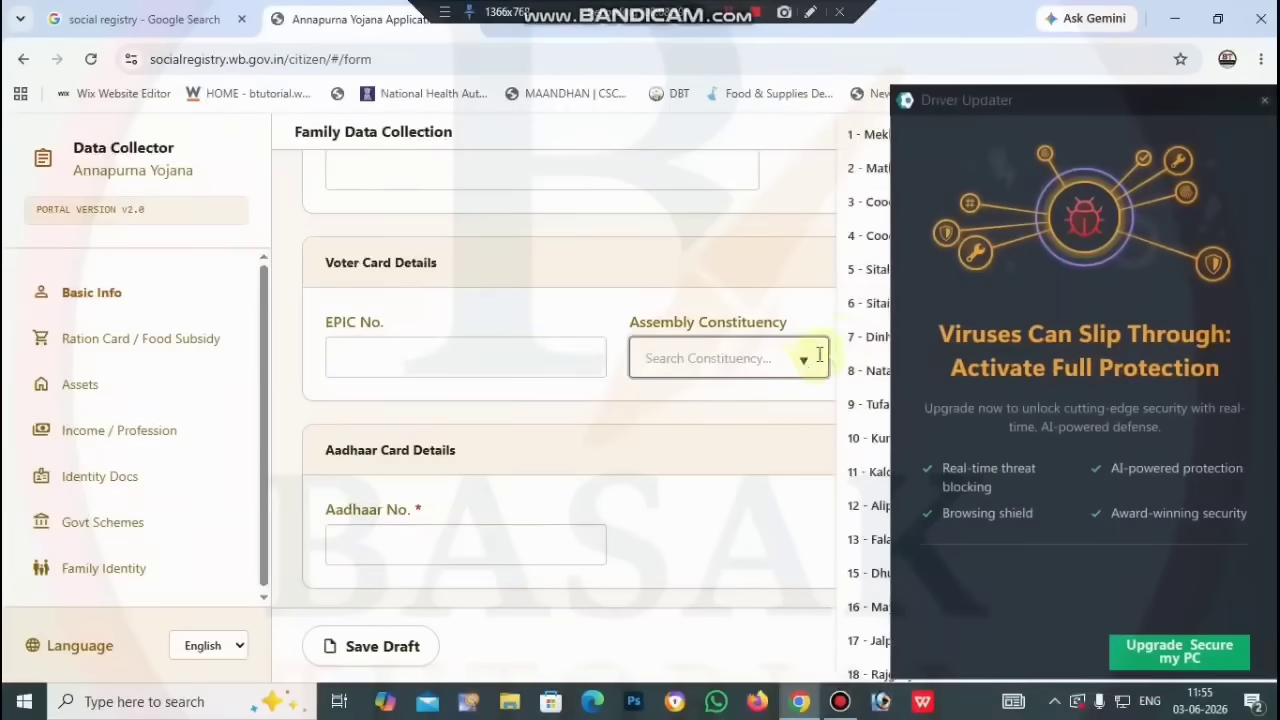
pyautogui.click(1263, 100)
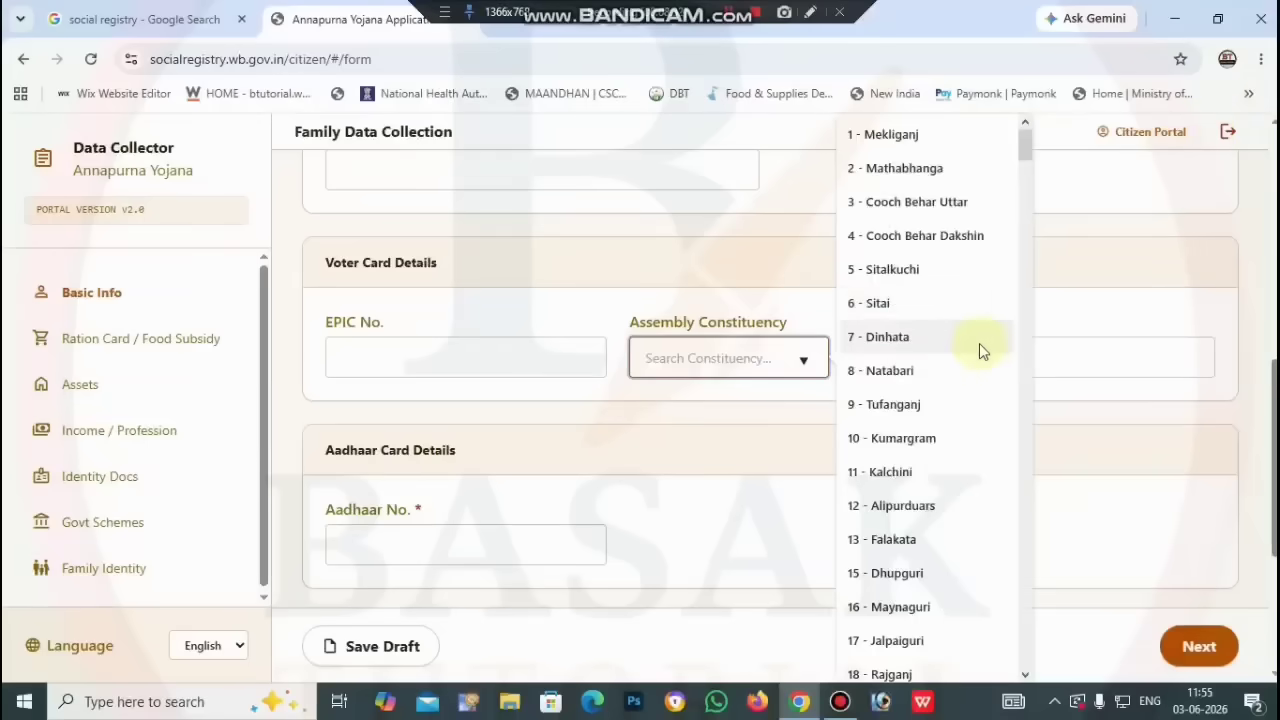
pyautogui.scroll(-2, 975, 350)
pyautogui.scroll(-3, 964, 372)
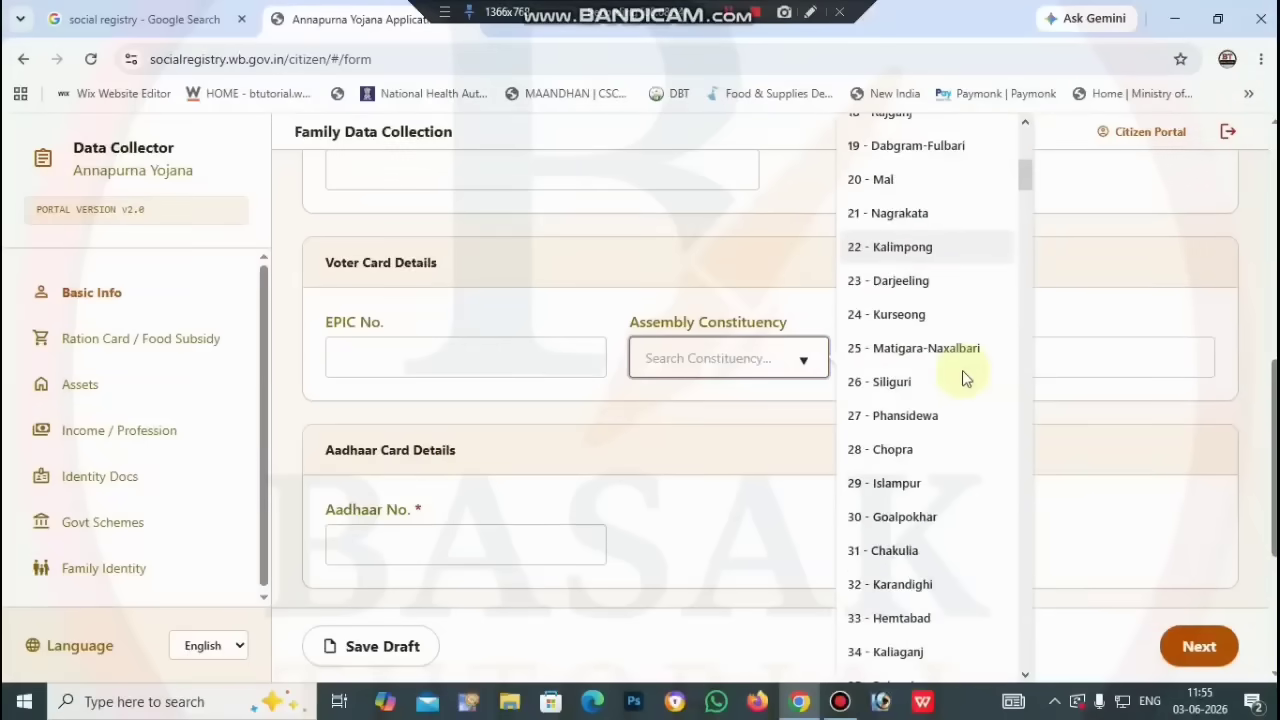
pyautogui.scroll(-1, 963, 375)
pyautogui.scroll(-8, 962, 372)
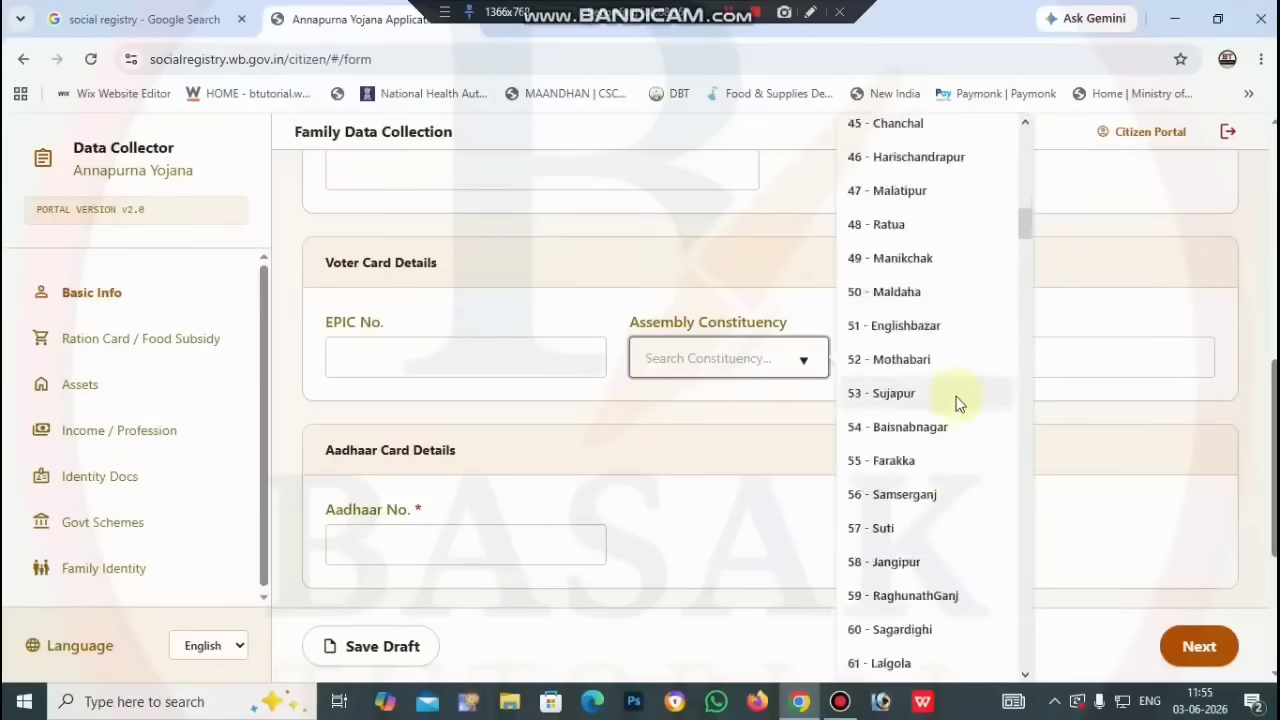
pyautogui.click(795, 428)
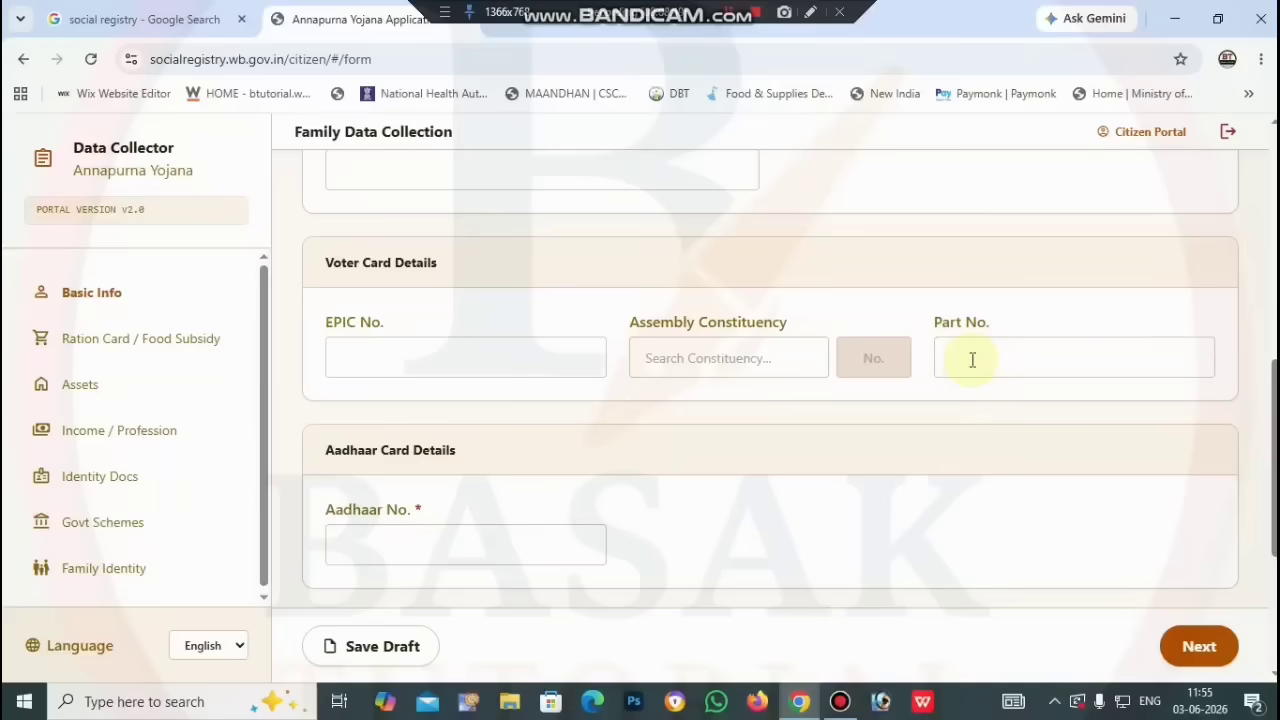
pyautogui.scroll(-2, 972, 360)
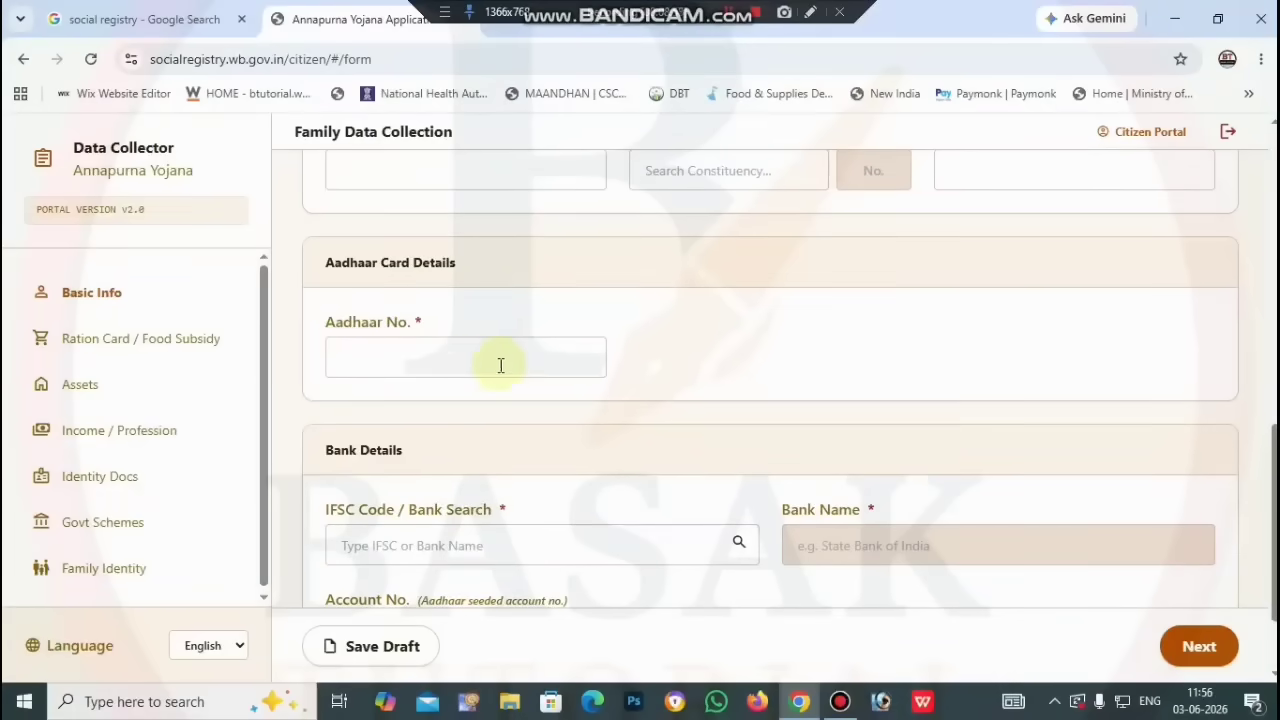
# Step: Scroll down to the Bank Details section
pyautogui.scroll(-1, 703, 360)
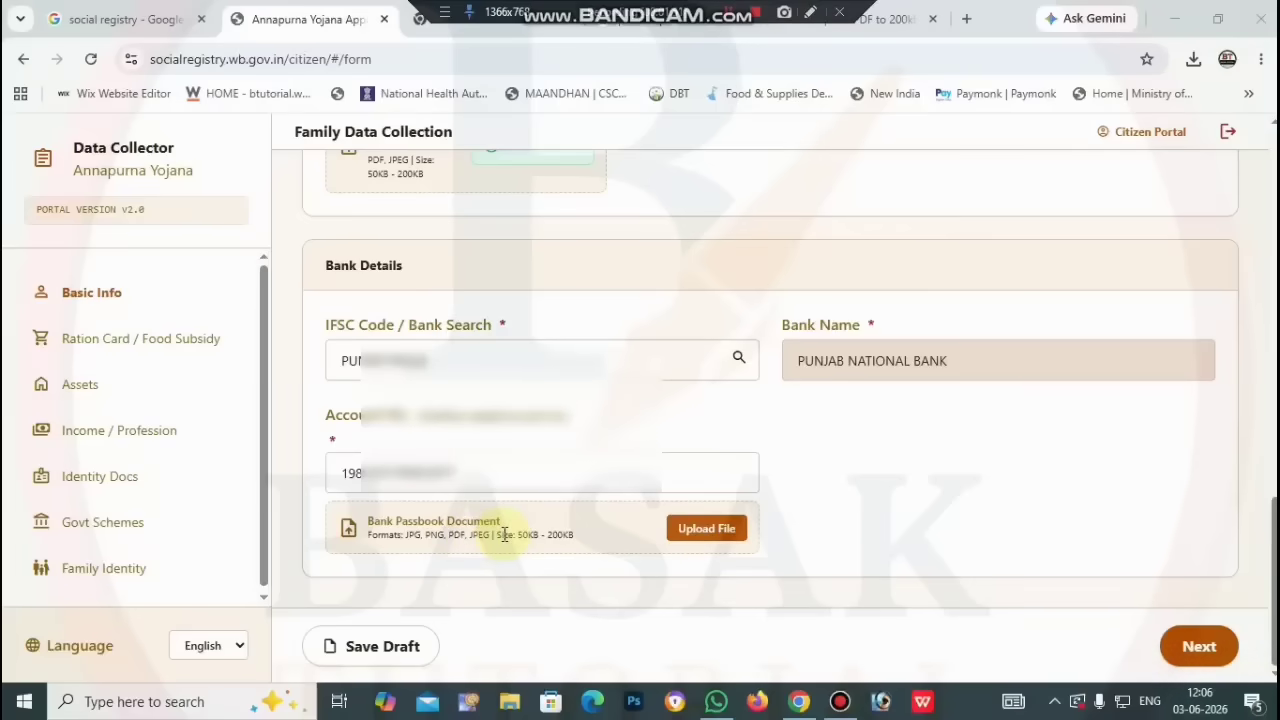
# Step: Upload the Bank Passbook Document file and save a draft
pyautogui.click(699, 531)
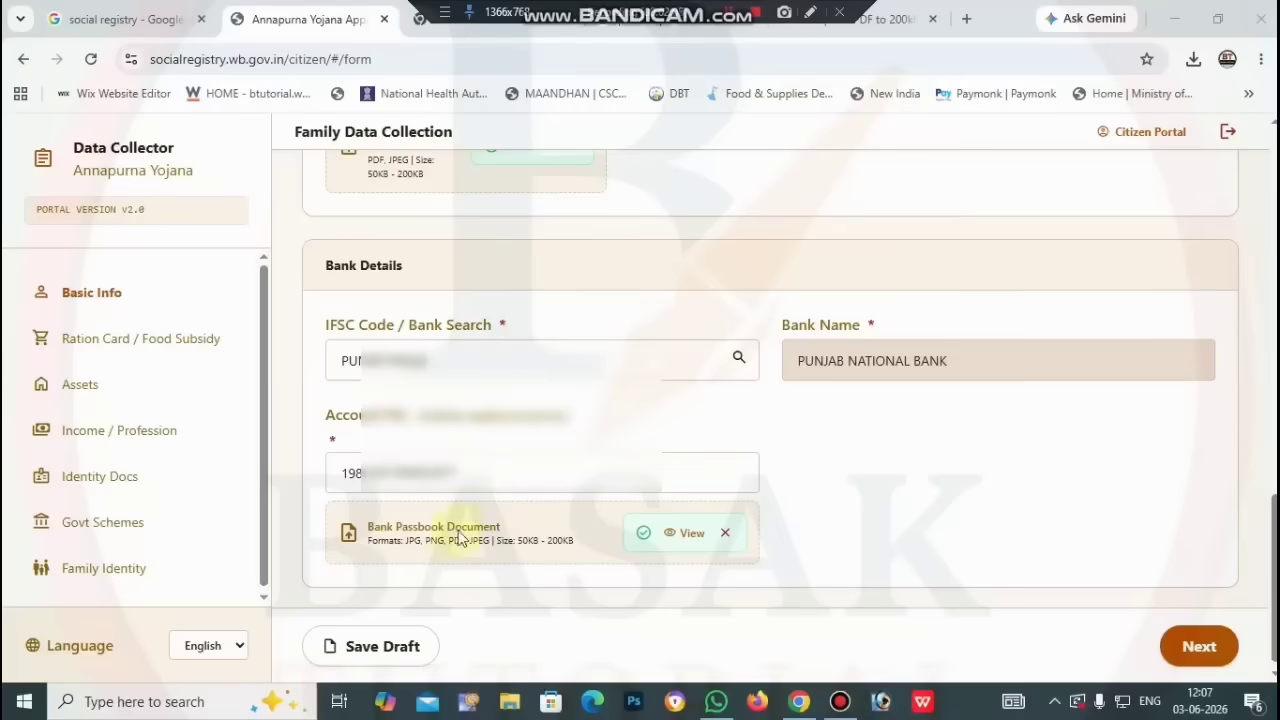
pyautogui.click(373, 663)
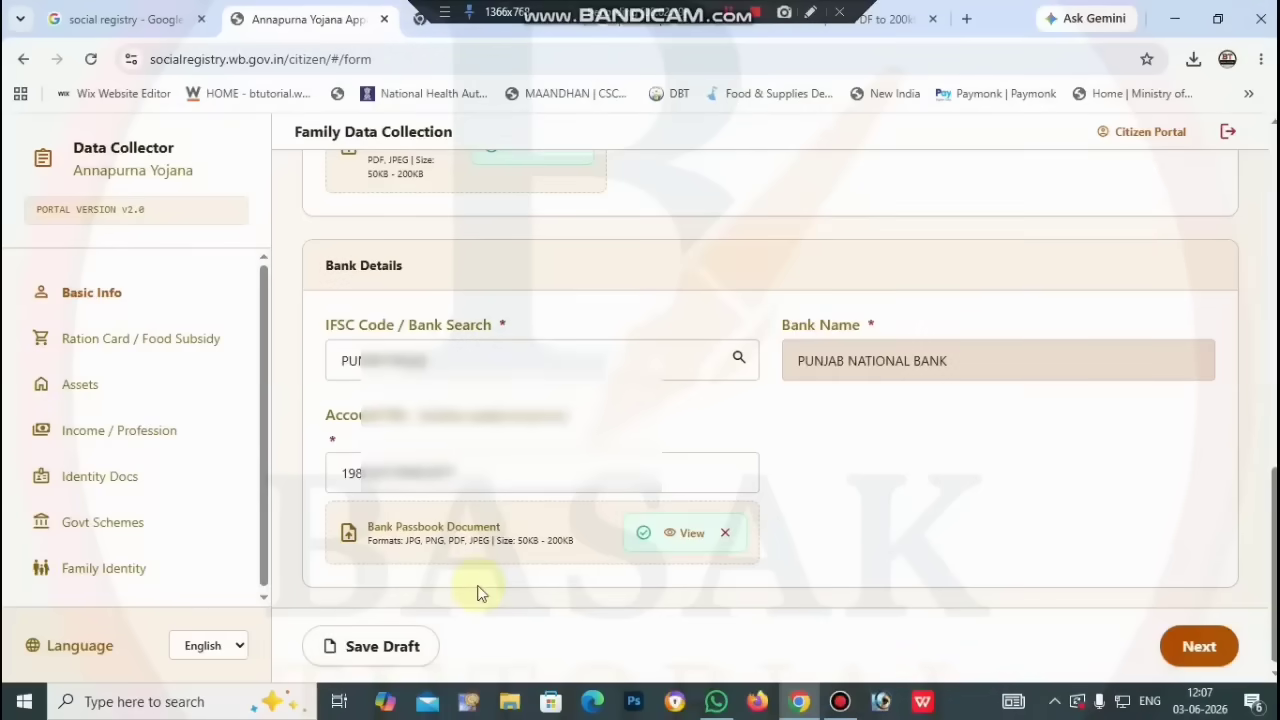
pyautogui.click(1182, 650)
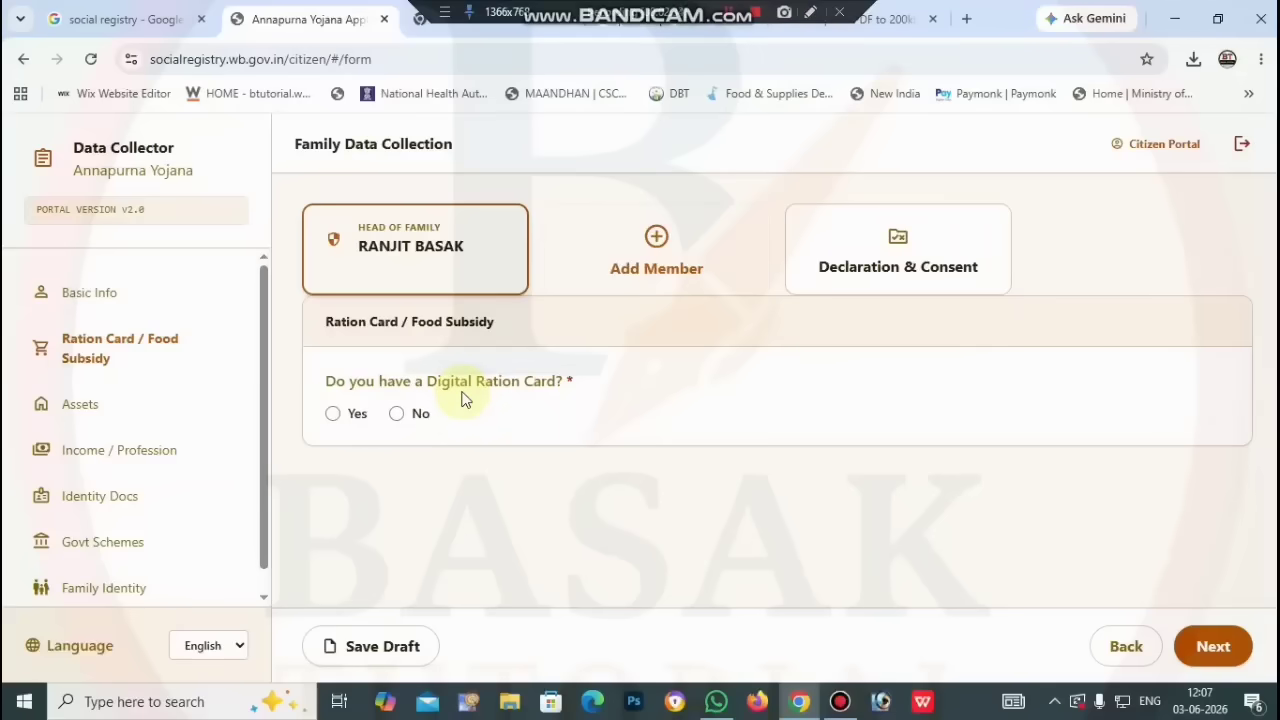
pyautogui.click(334, 413)
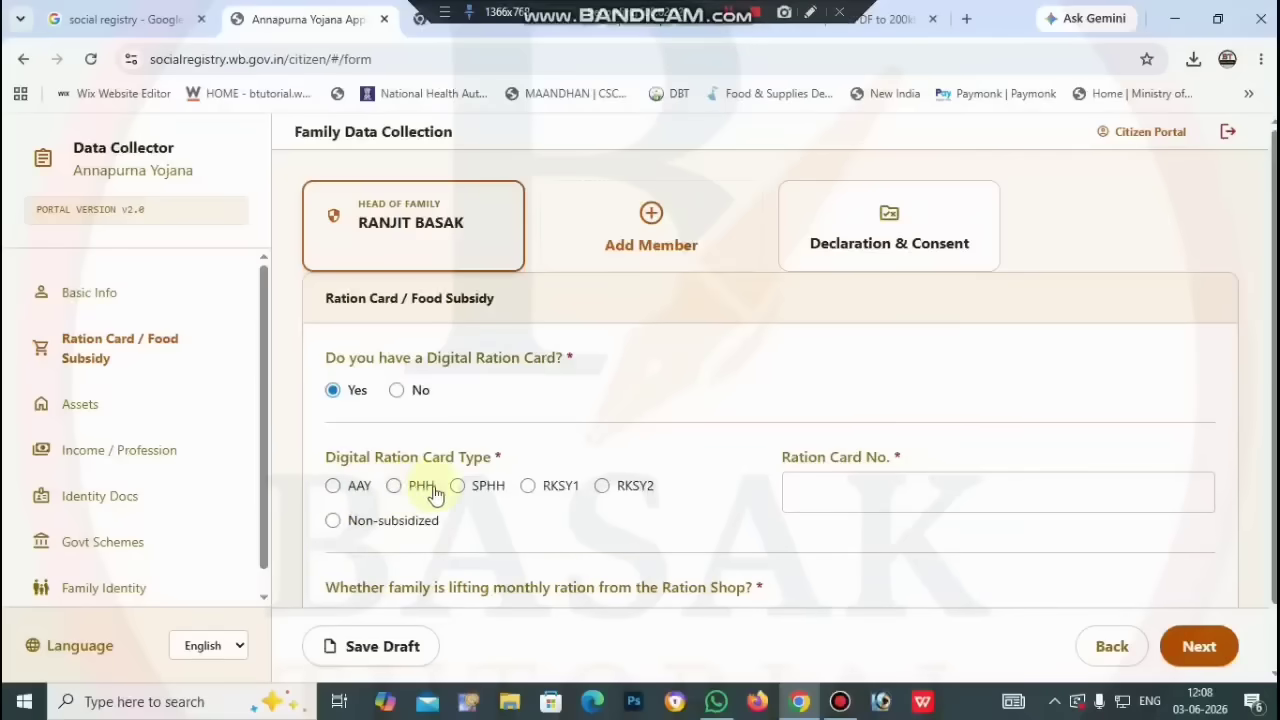
pyautogui.click(394, 485)
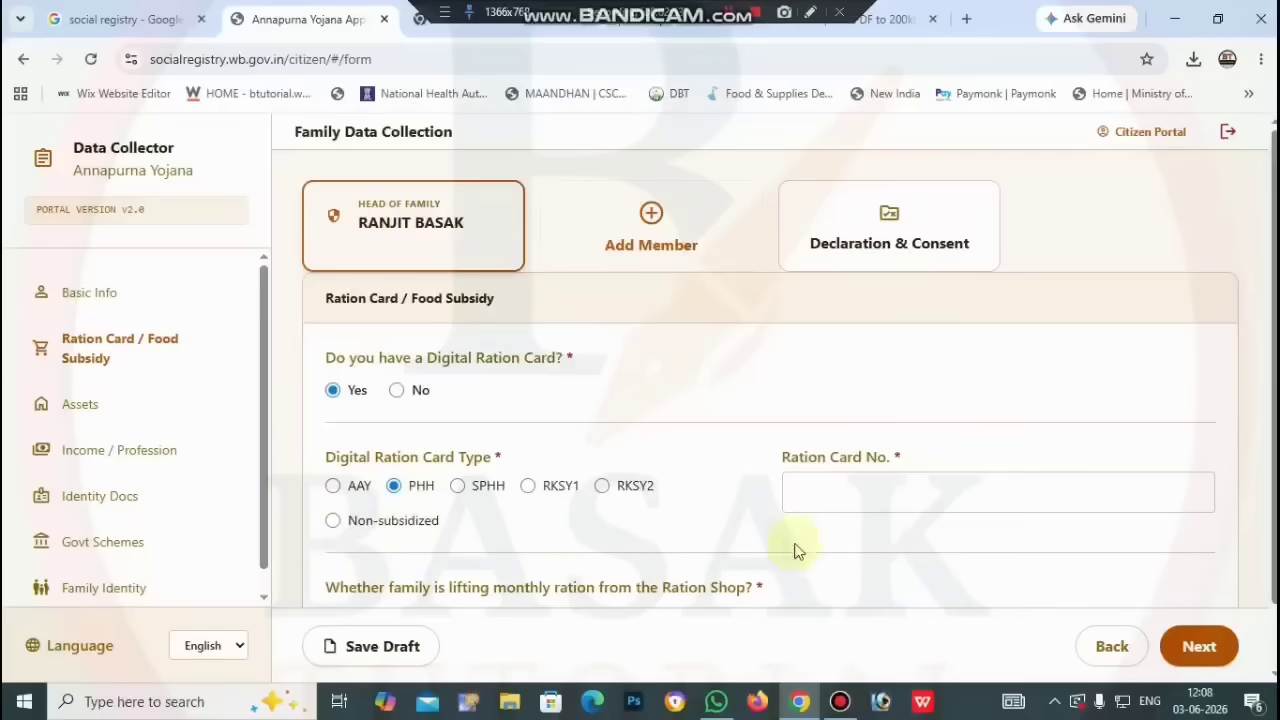
pyautogui.click(859, 504)
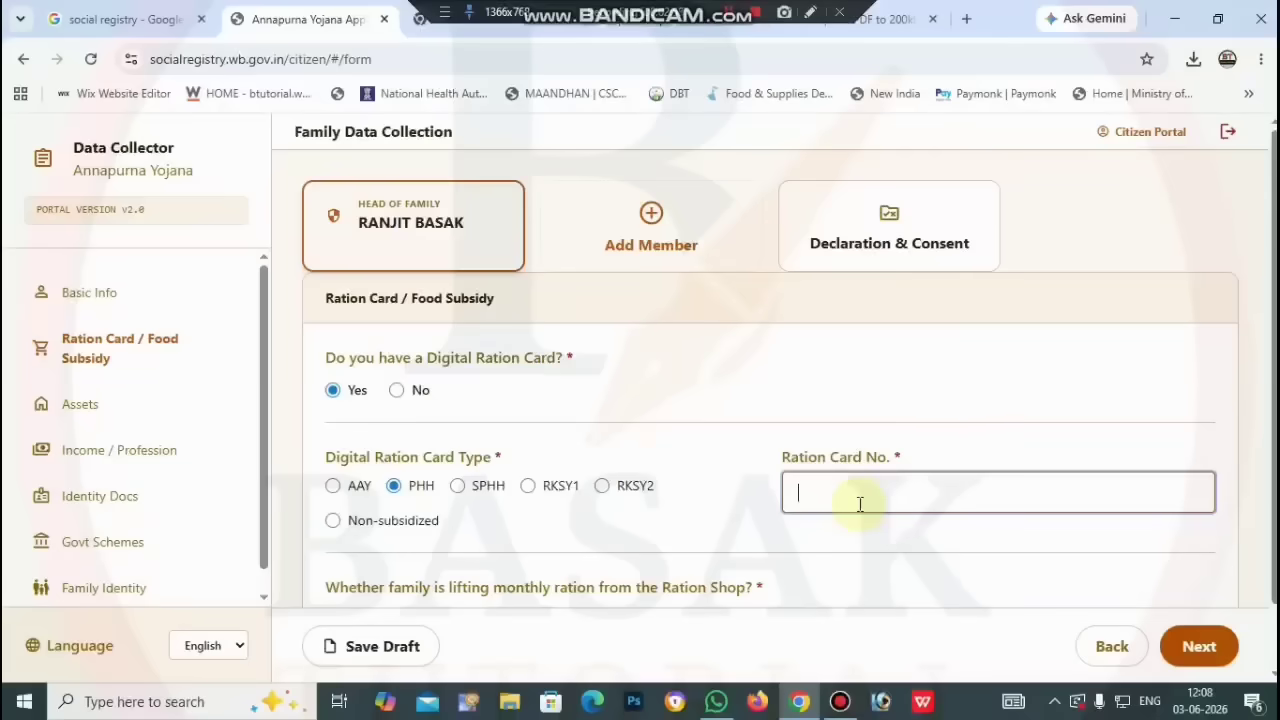
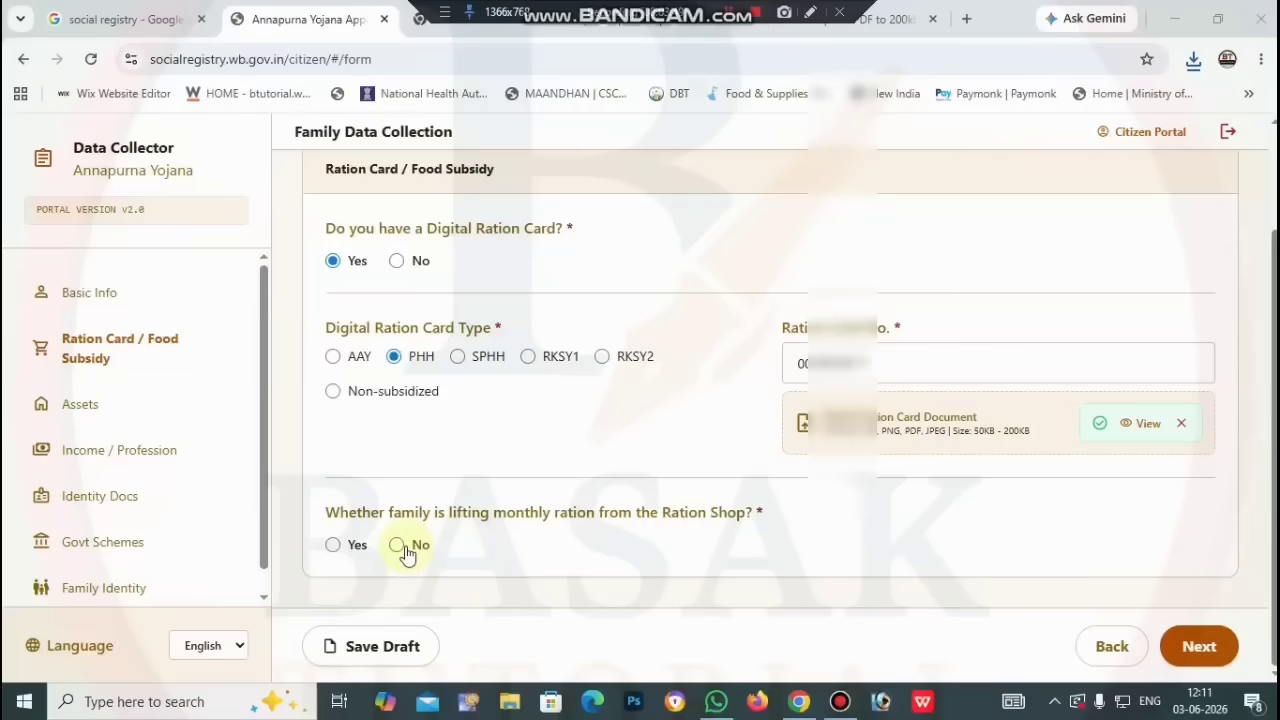
# Step: Answer Yes to lifting monthly ration, save the draft, and continue to Assets
pyautogui.click(334, 546)
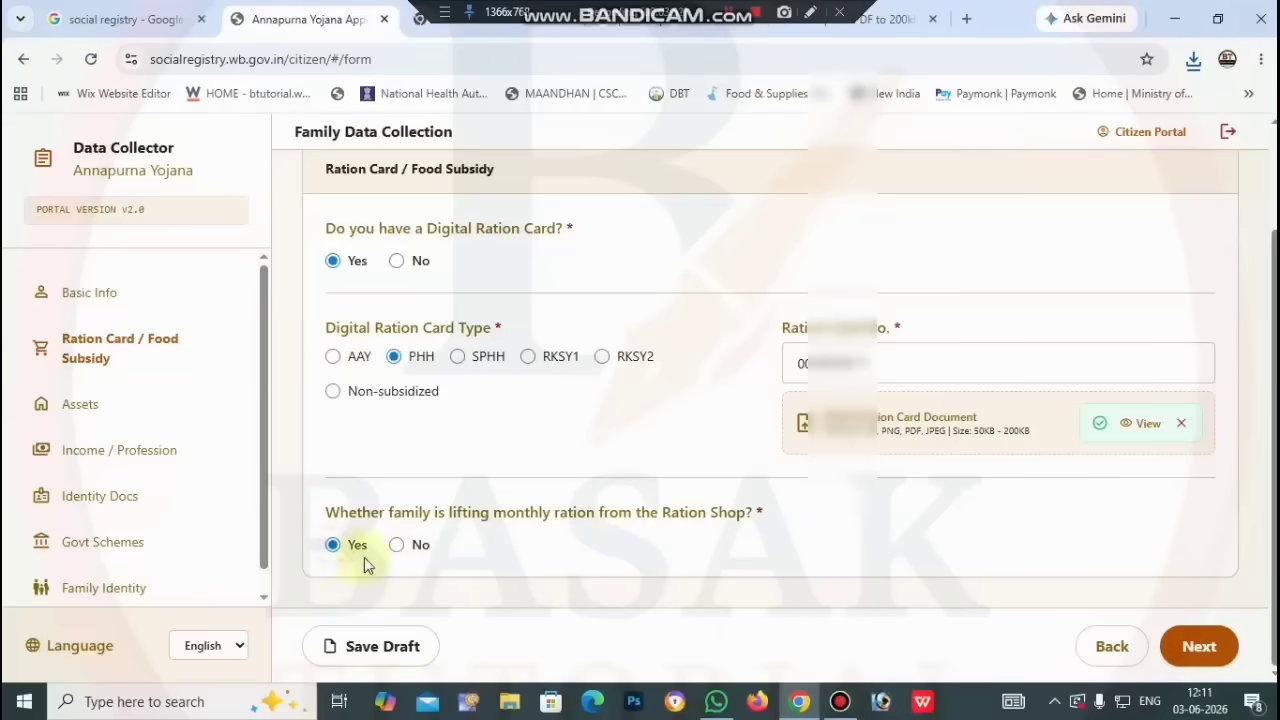
pyautogui.click(390, 660)
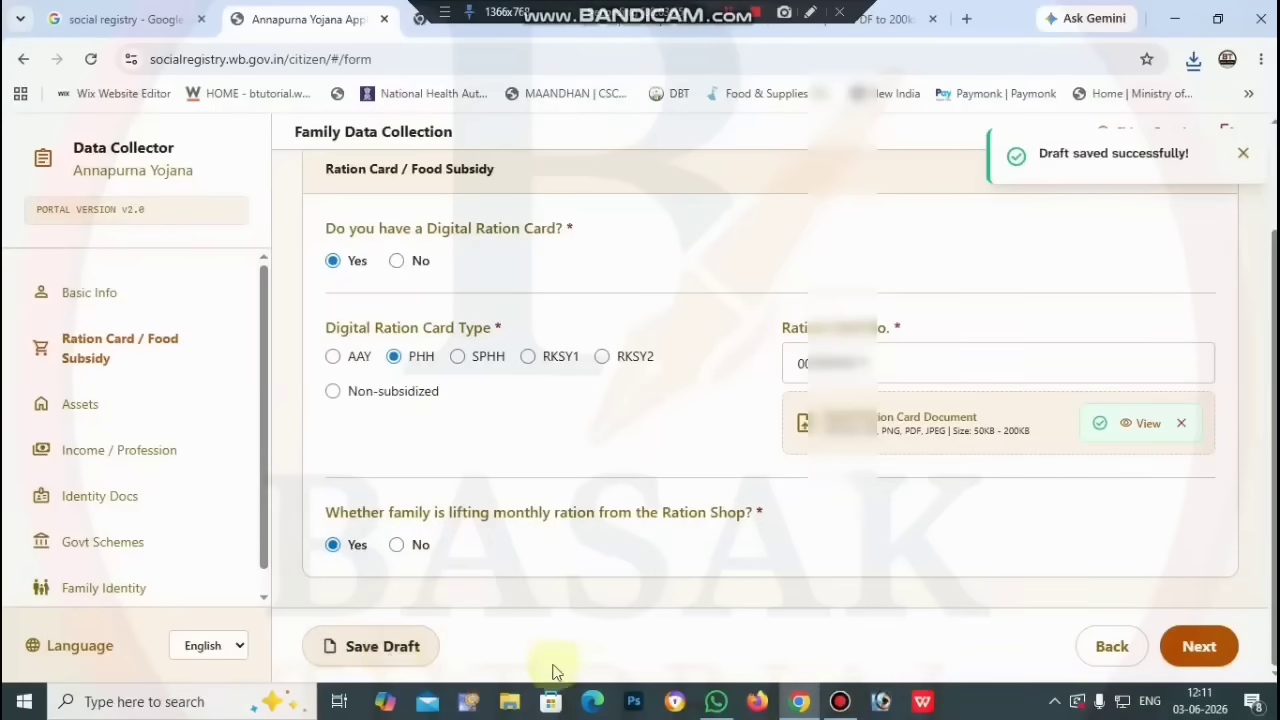
pyautogui.click(1203, 648)
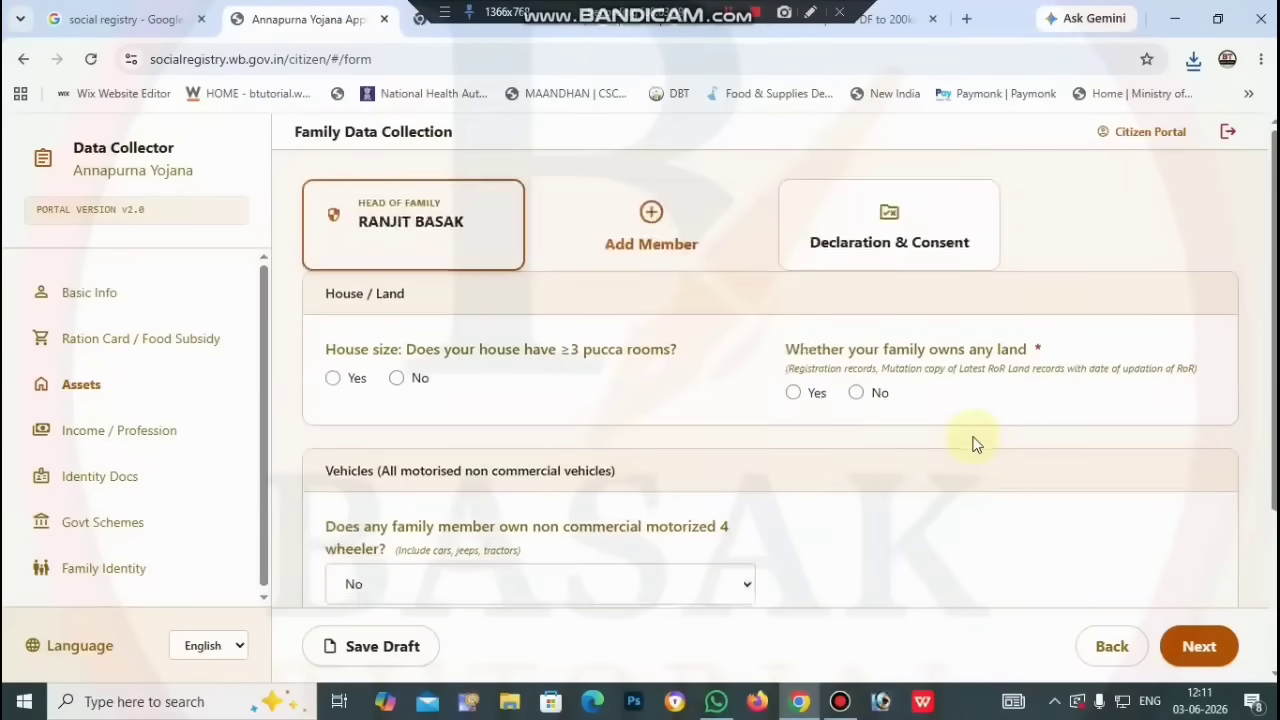
# Step: In Assets, select No for three or more pucca rooms and No for land ownership
pyautogui.scroll(2, 975, 444)
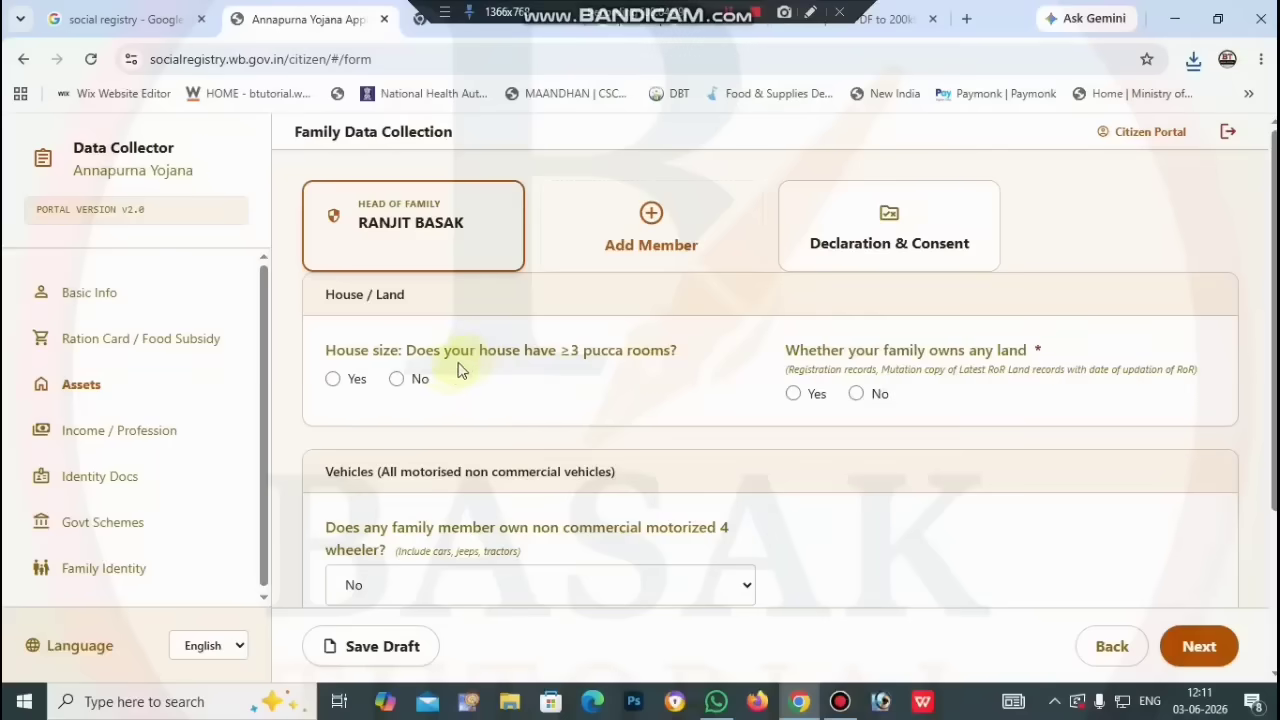
pyautogui.click(397, 382)
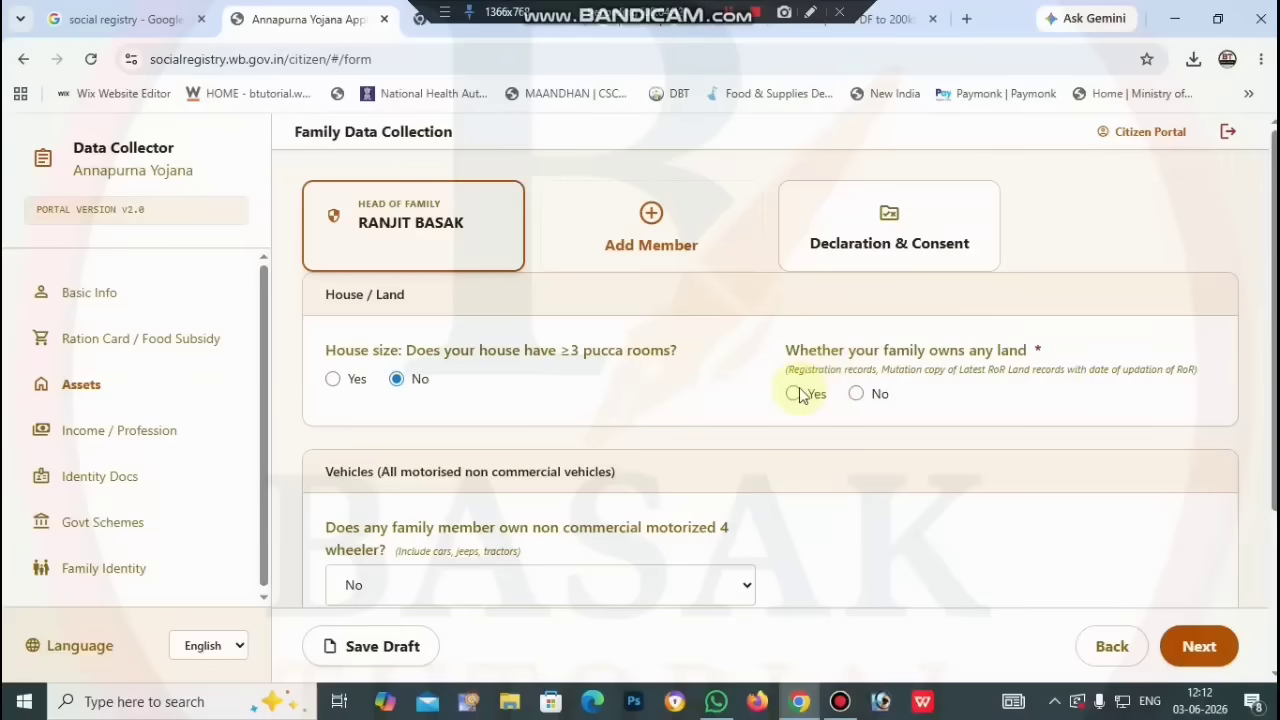
pyautogui.click(857, 396)
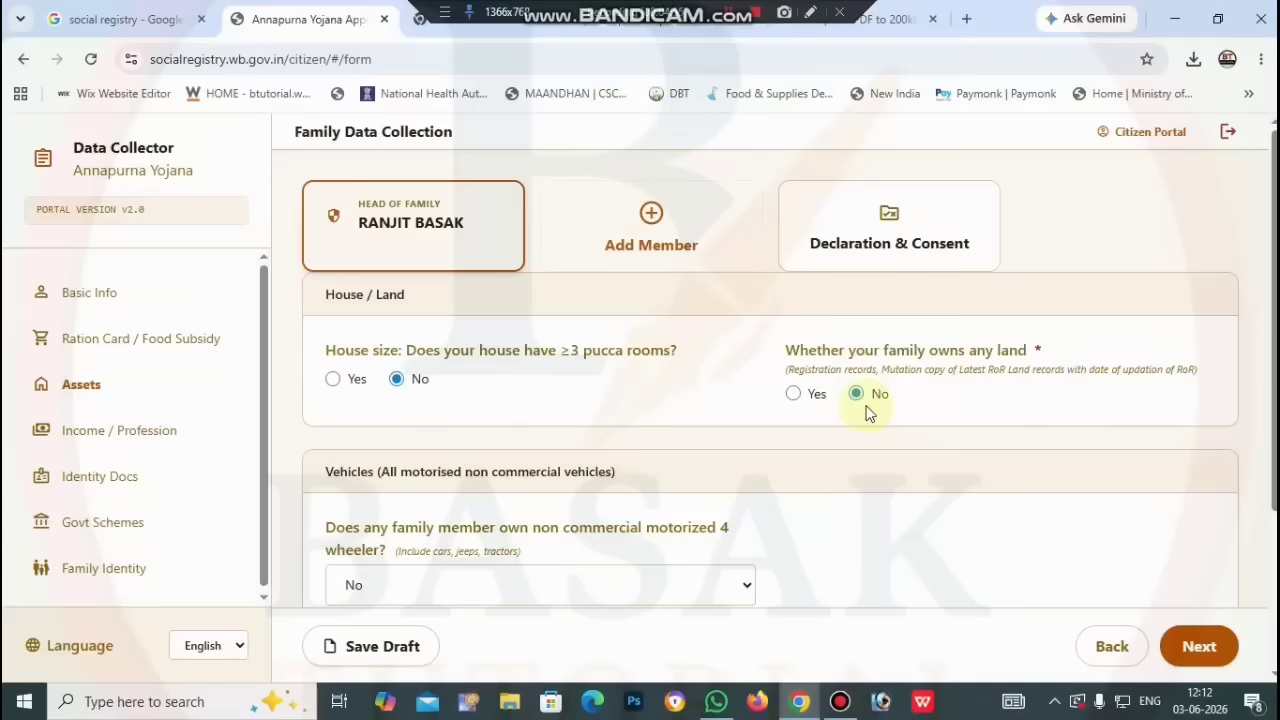
# Step: Change the family land ownership answer to Yes
pyautogui.click(793, 393)
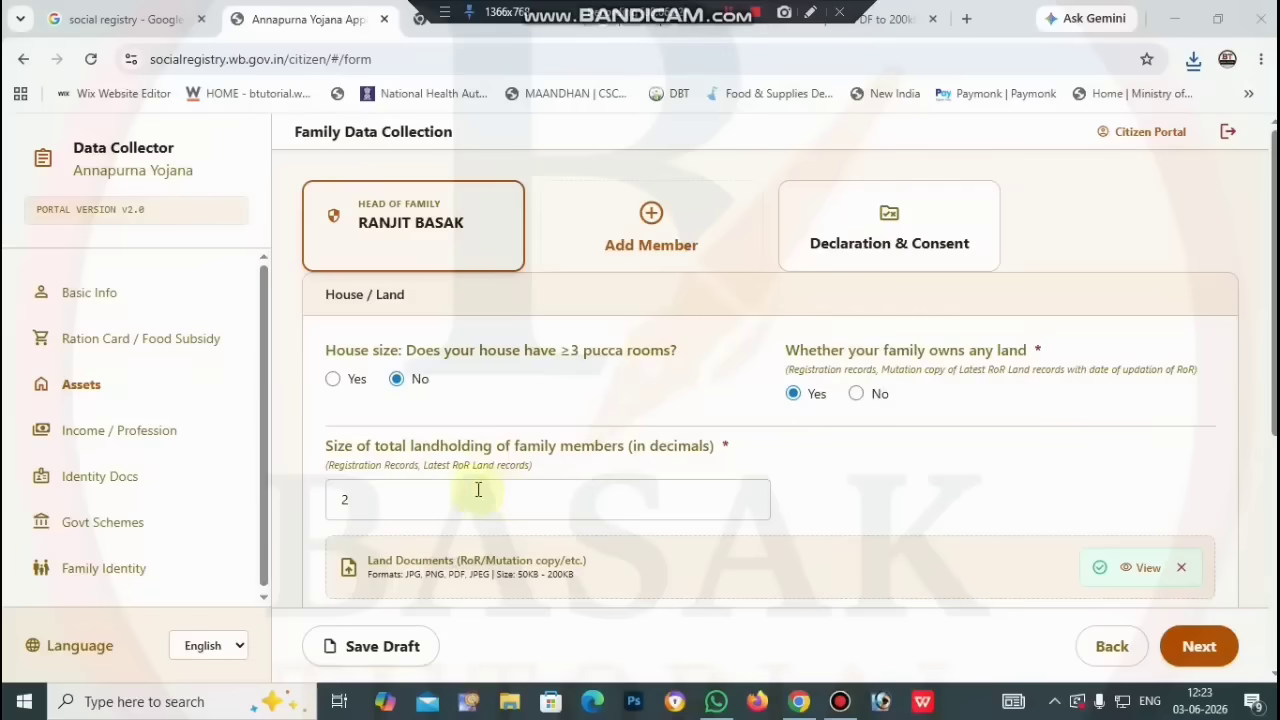
# Step: Leave both 4-wheeler ownership and health insurance answered No
pyautogui.scroll(-1, 803, 446)
pyautogui.scroll(-3, 802, 446)
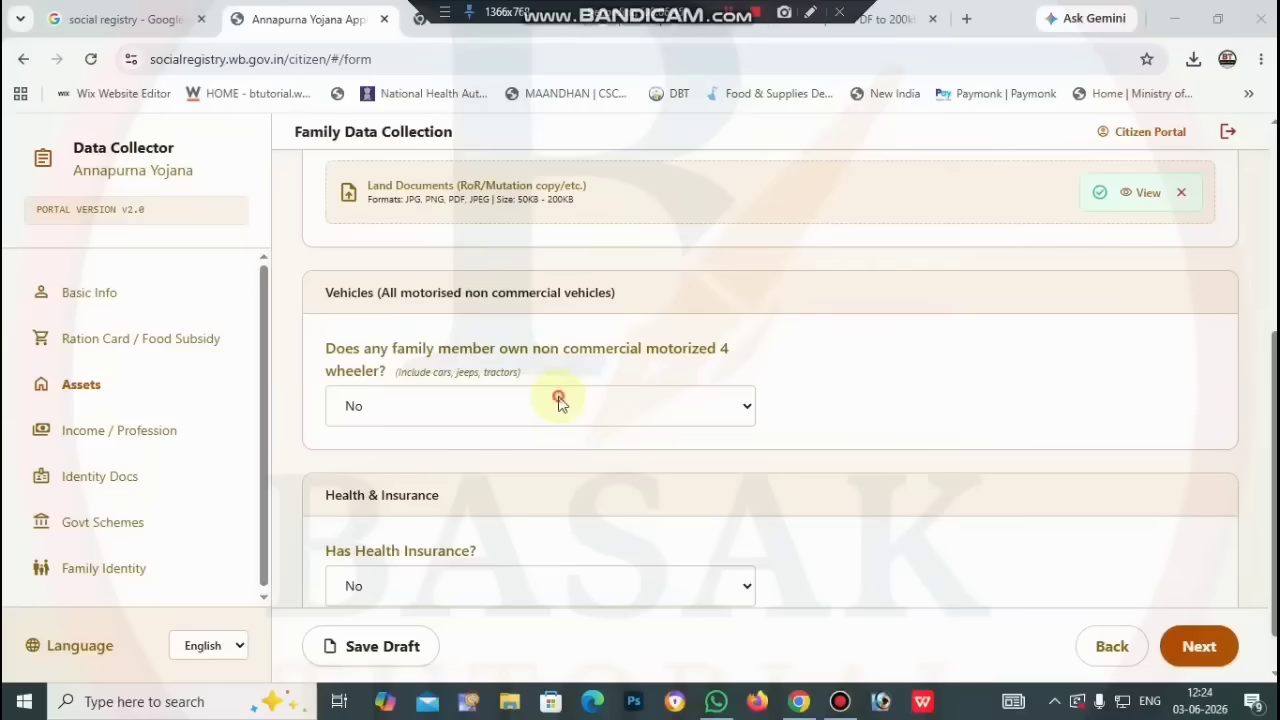
pyautogui.click(558, 402)
pyautogui.click(600, 412)
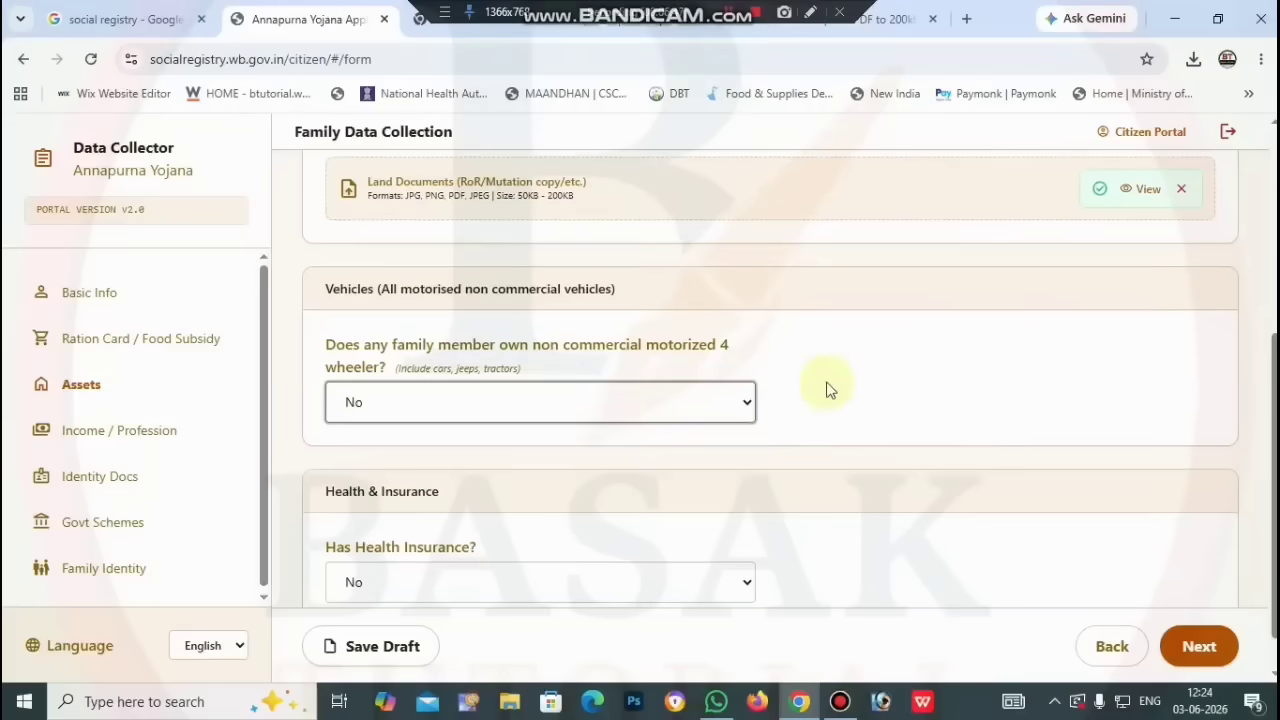
pyautogui.scroll(-1, 829, 389)
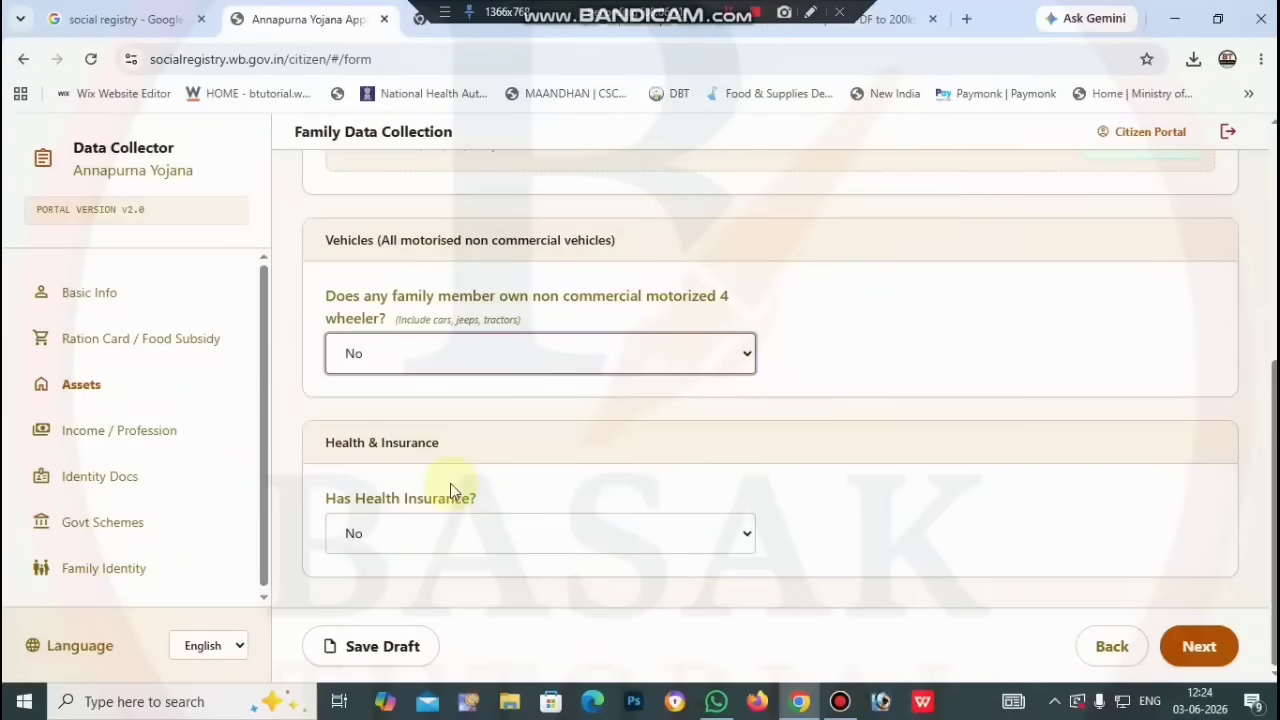
pyautogui.click(512, 527)
pyautogui.click(512, 526)
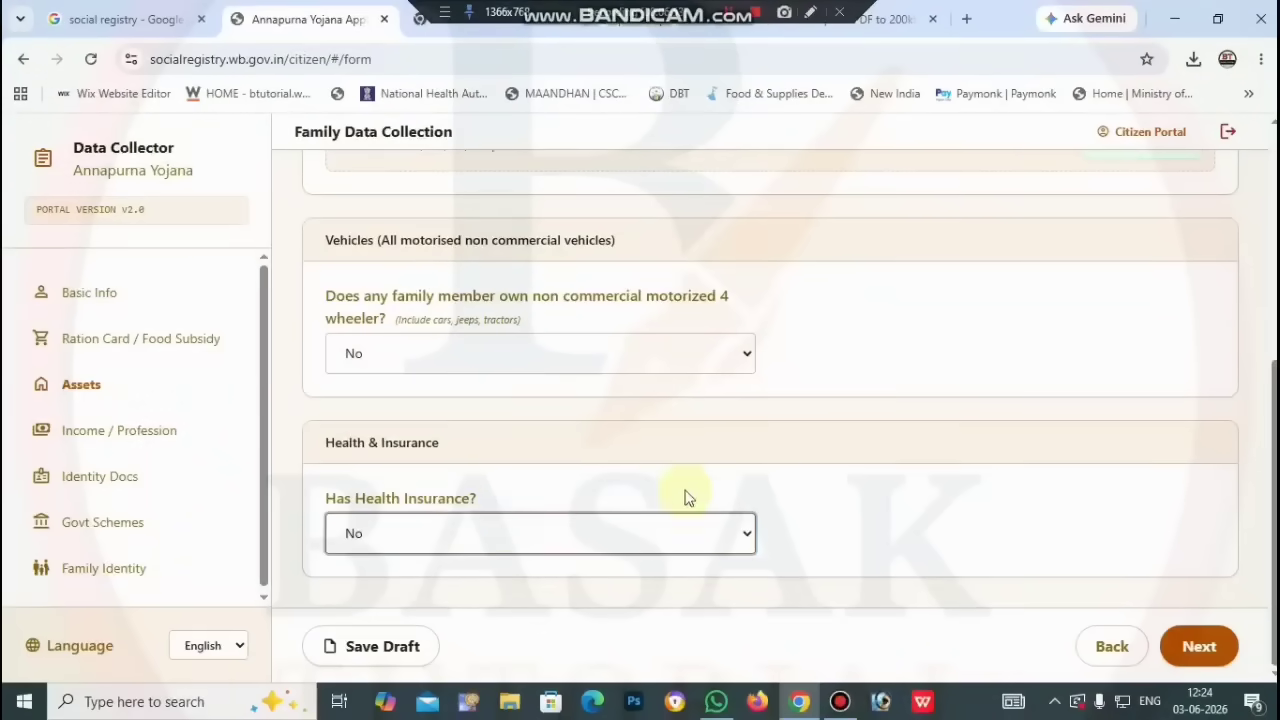
# Step: Save the draft, move to Income / Profession, and add another family member
pyautogui.click(385, 650)
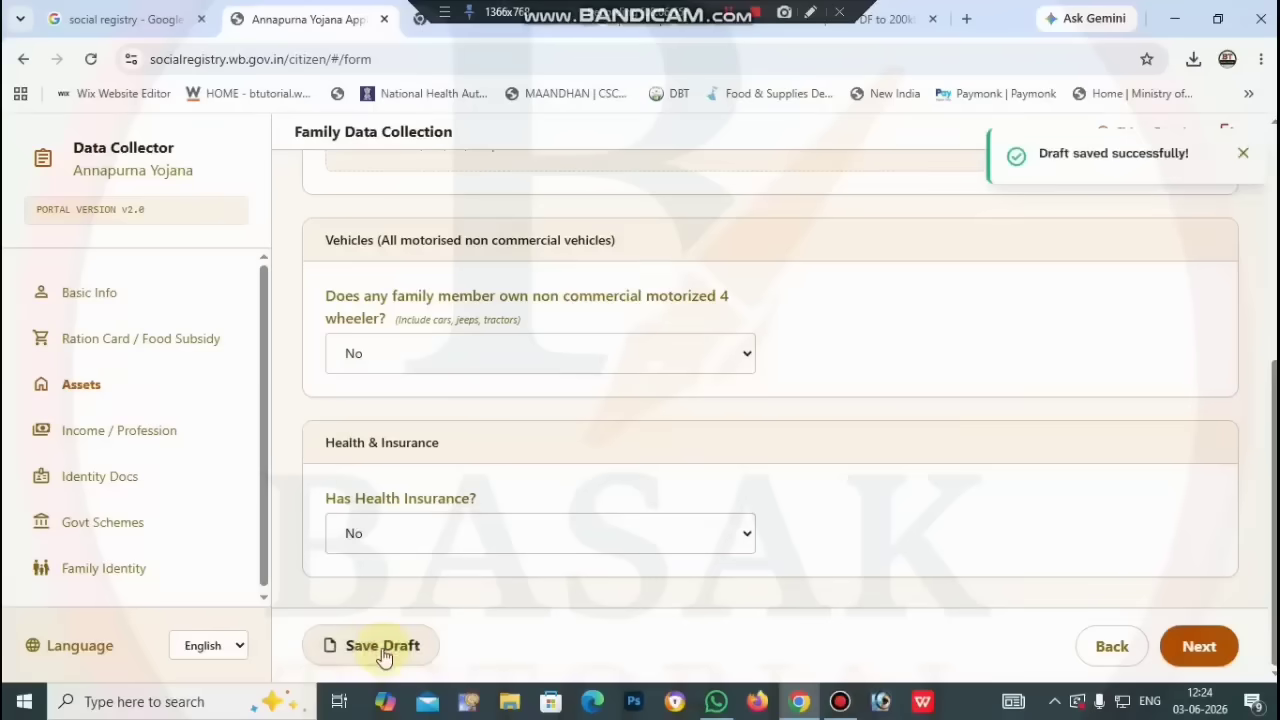
pyautogui.click(1196, 648)
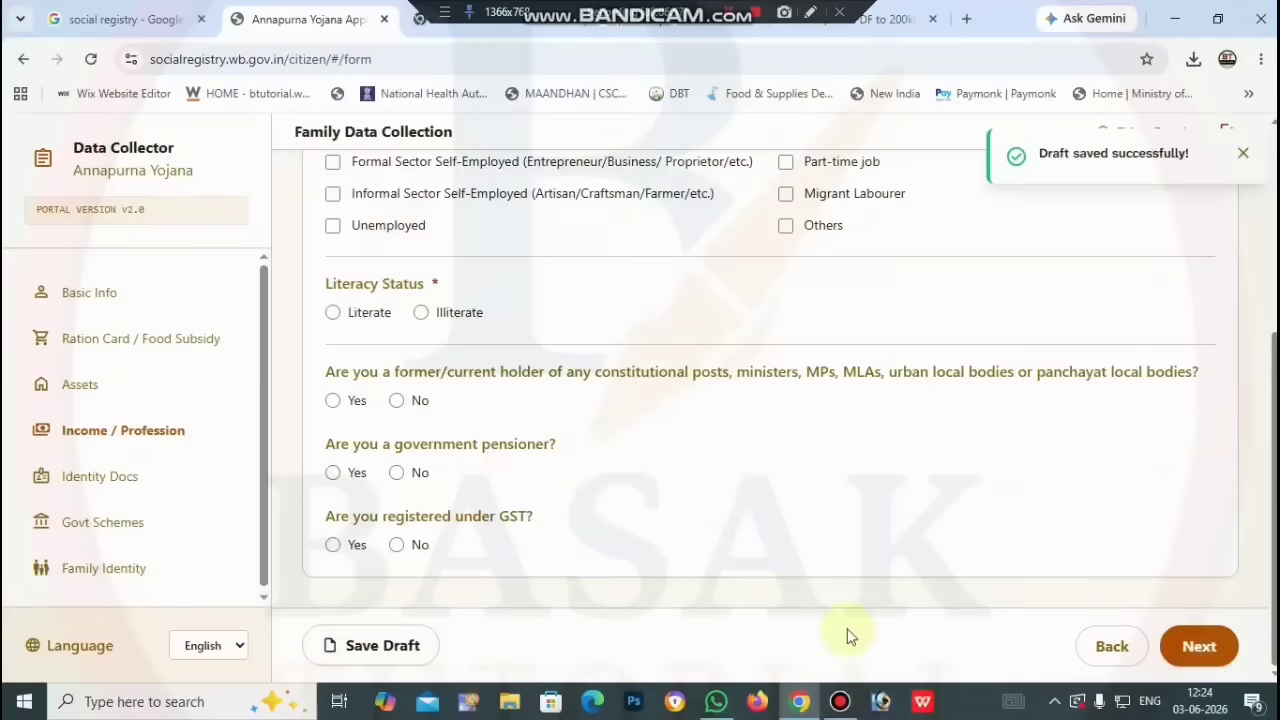
pyautogui.scroll(4, 847, 636)
pyautogui.click(822, 348)
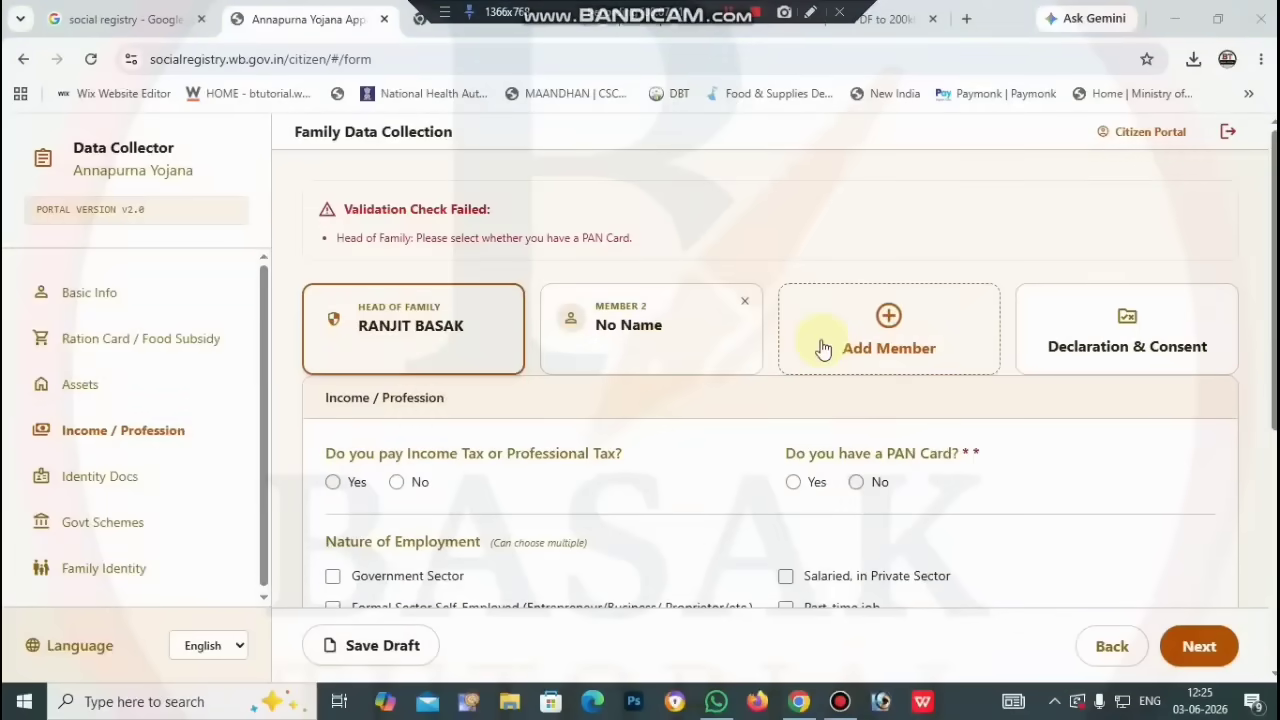
# Step: Remove the empty Member 2 entry and add a fresh family member in its place
pyautogui.click(745, 302)
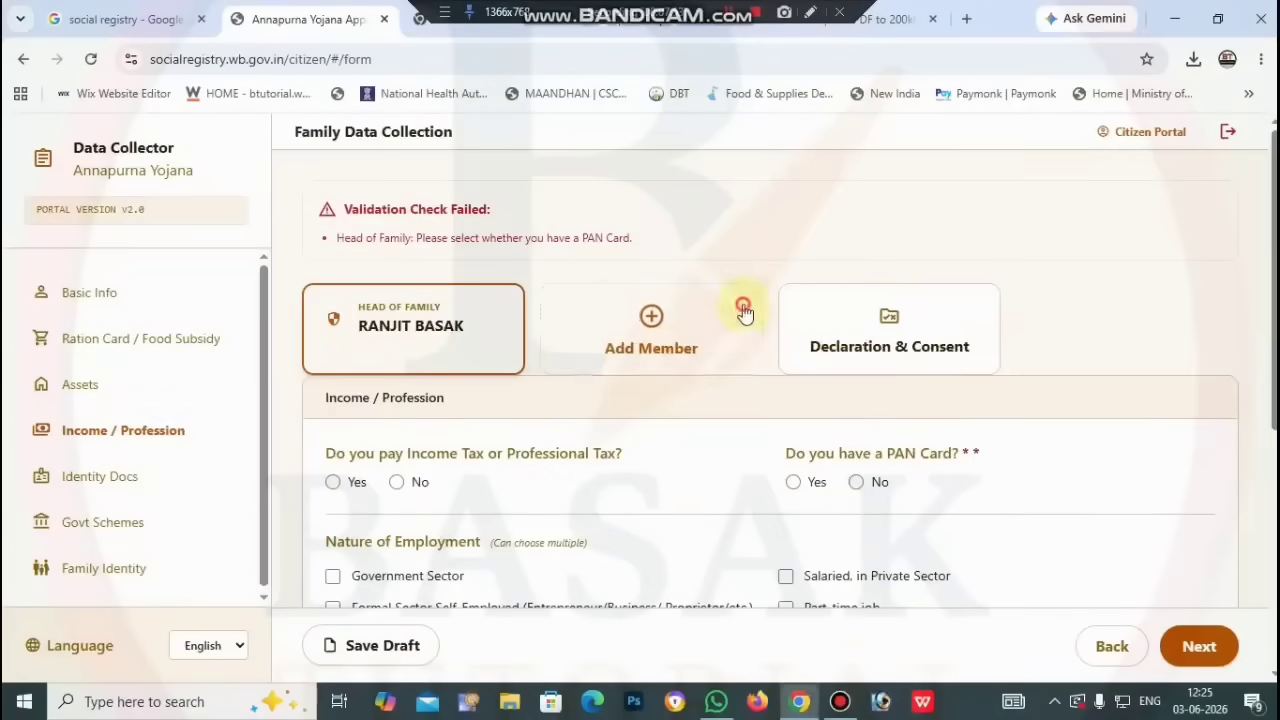
pyautogui.click(677, 349)
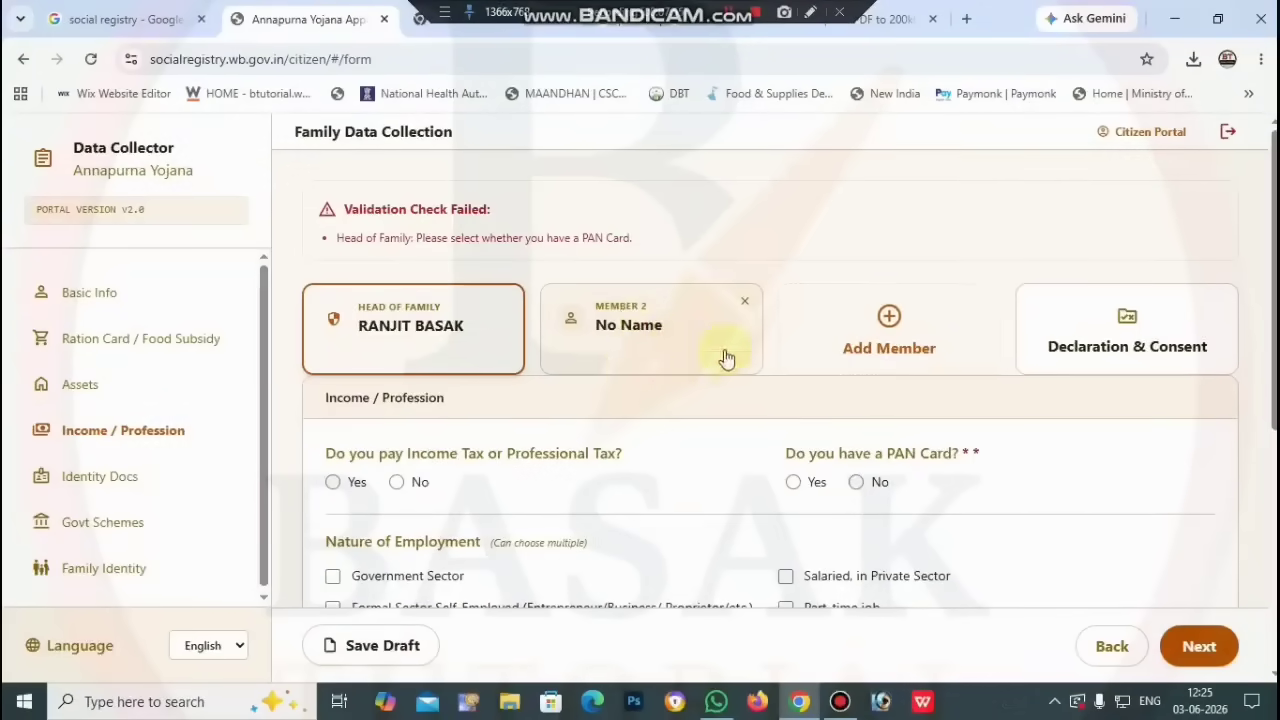
pyautogui.doubleClick(636, 330)
pyautogui.click(637, 334)
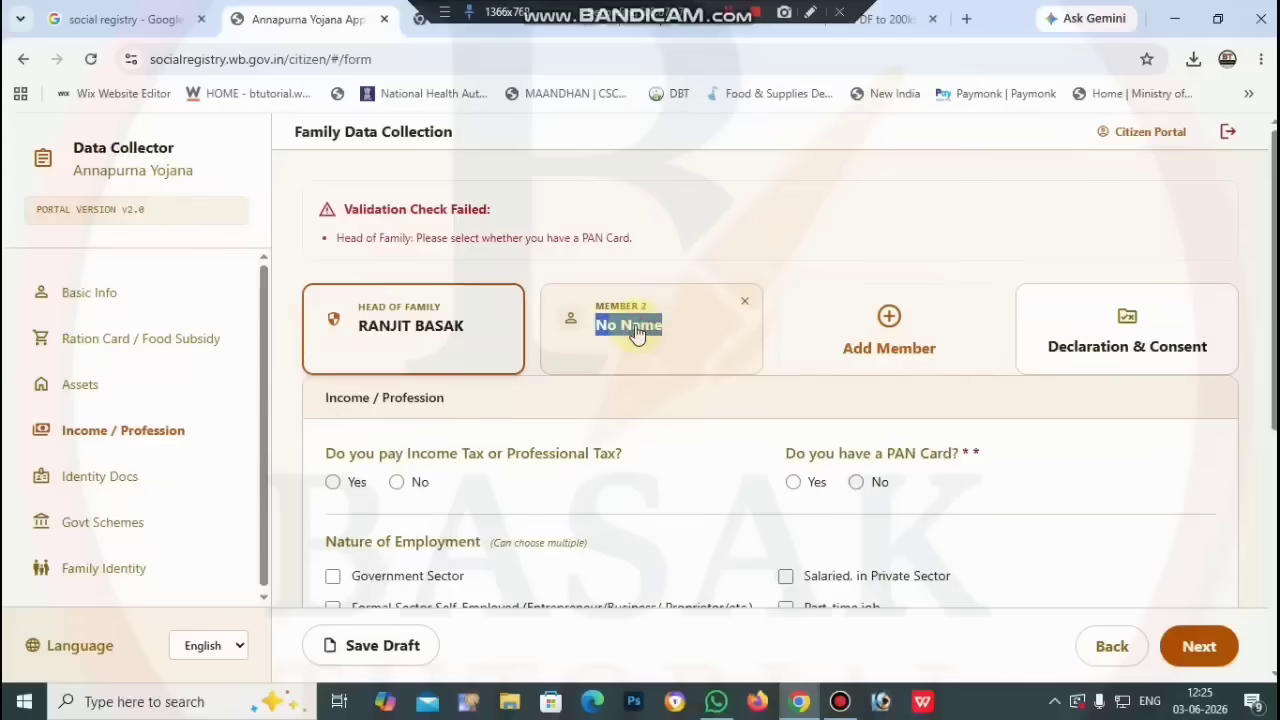
pyautogui.click(681, 346)
pyautogui.scroll(-1, 680, 346)
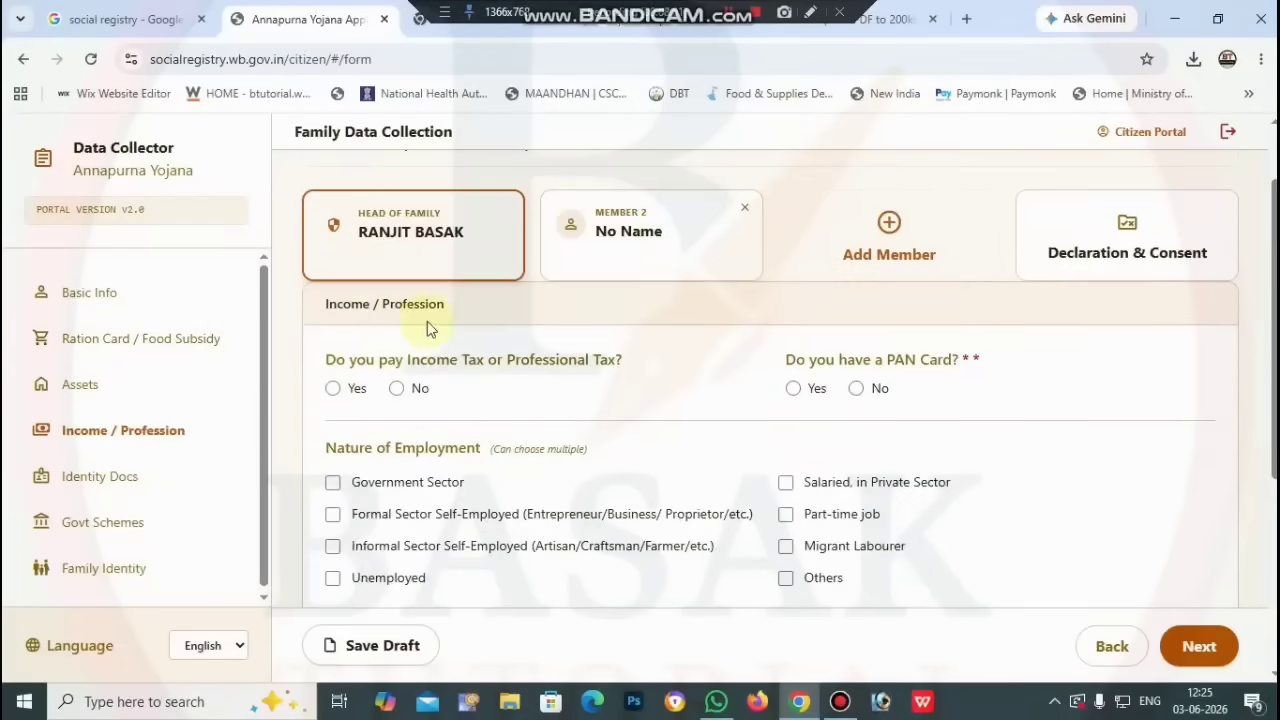
# Step: Answer No to paying income tax and Yes to having a PAN card
pyautogui.click(400, 392)
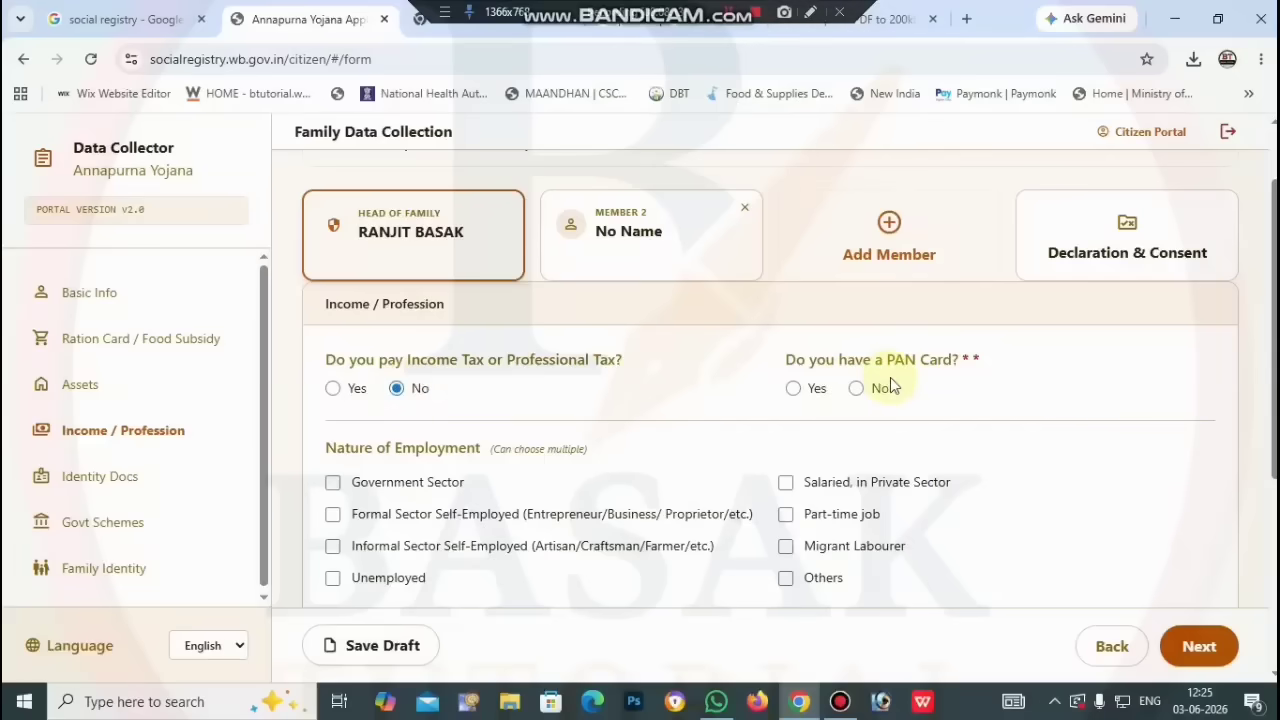
pyautogui.click(793, 389)
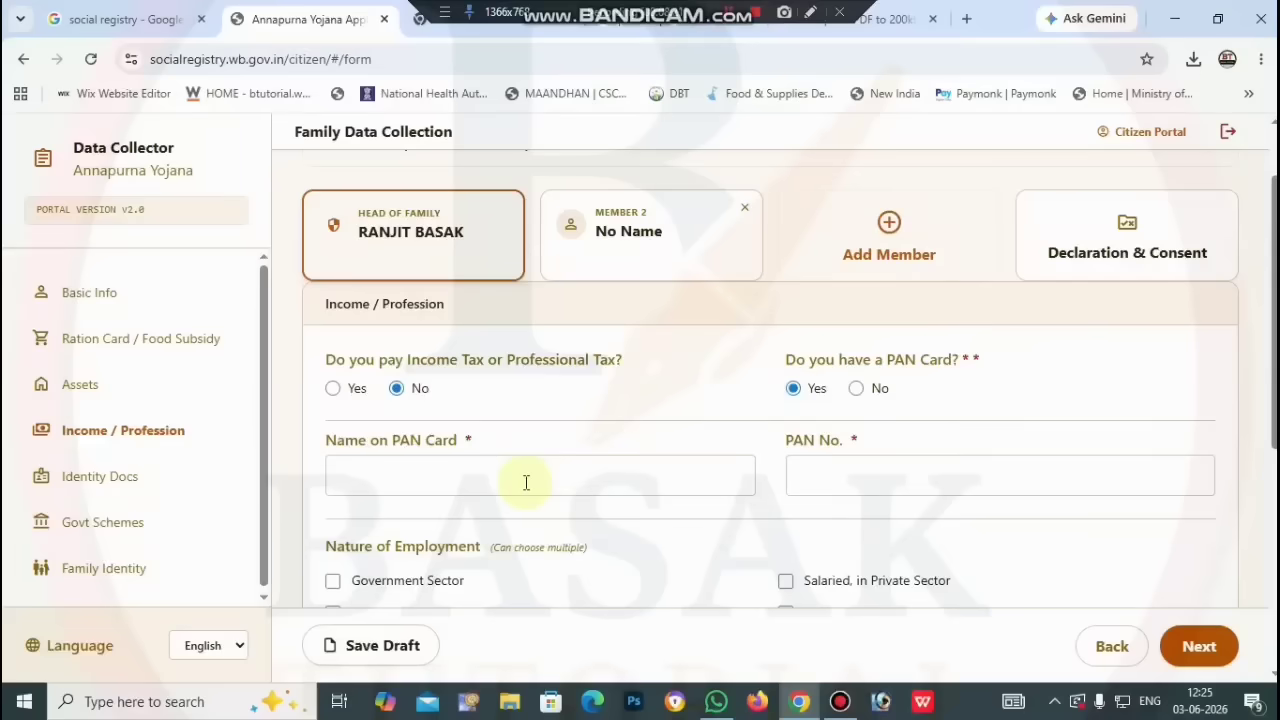
pyautogui.click(915, 484)
# Step: Change the PAN card answer to No and leave Nature of Employment unselected
pyautogui.click(856, 388)
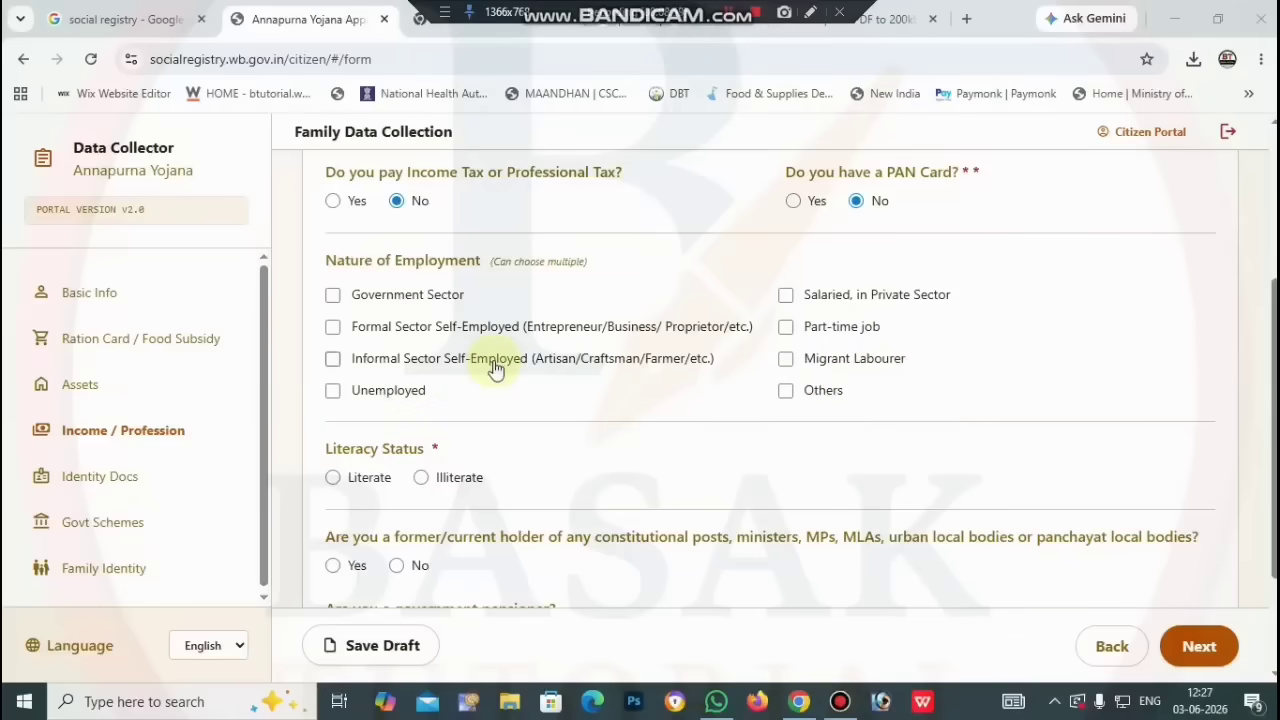
pyautogui.click(334, 360)
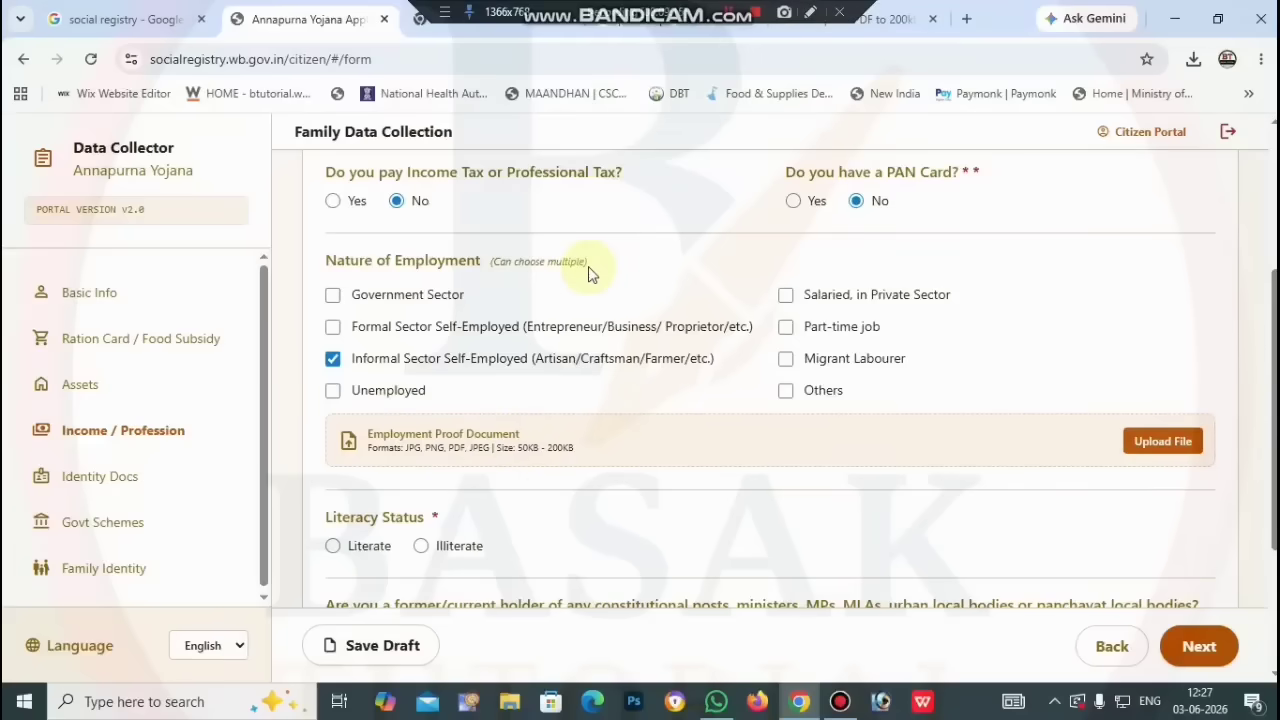
pyautogui.click(333, 358)
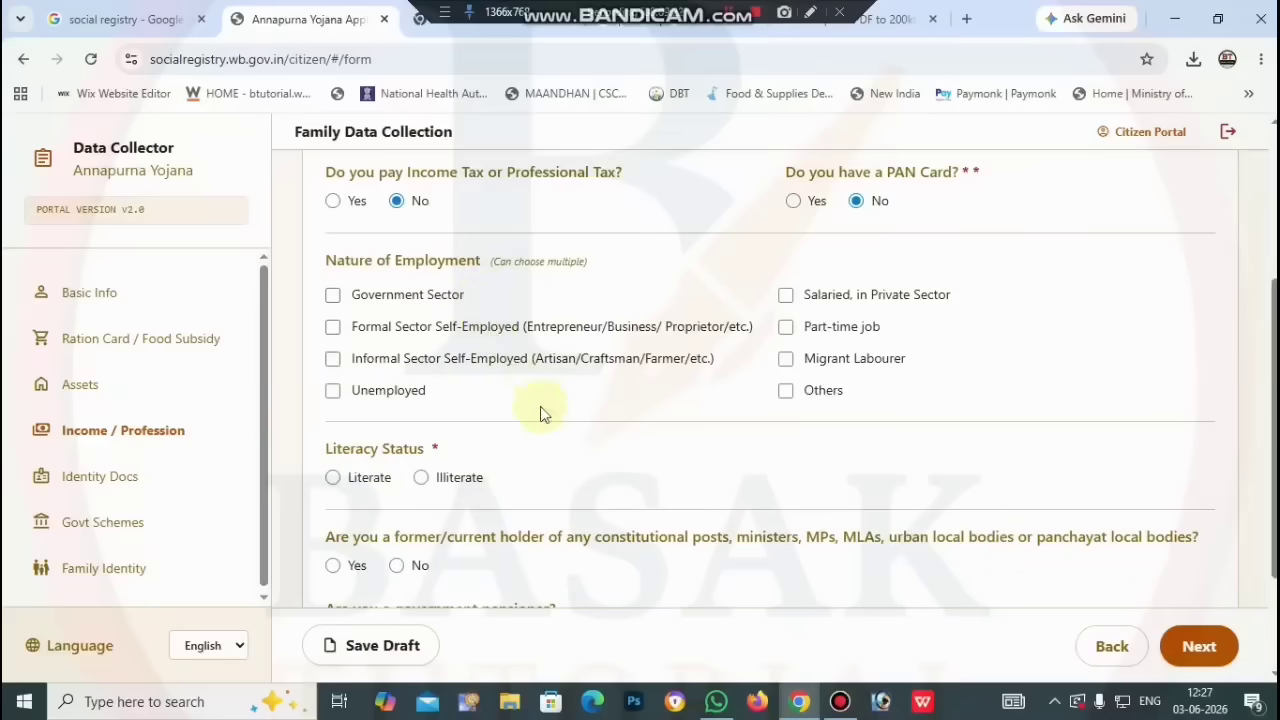
pyautogui.scroll(-1, 563, 430)
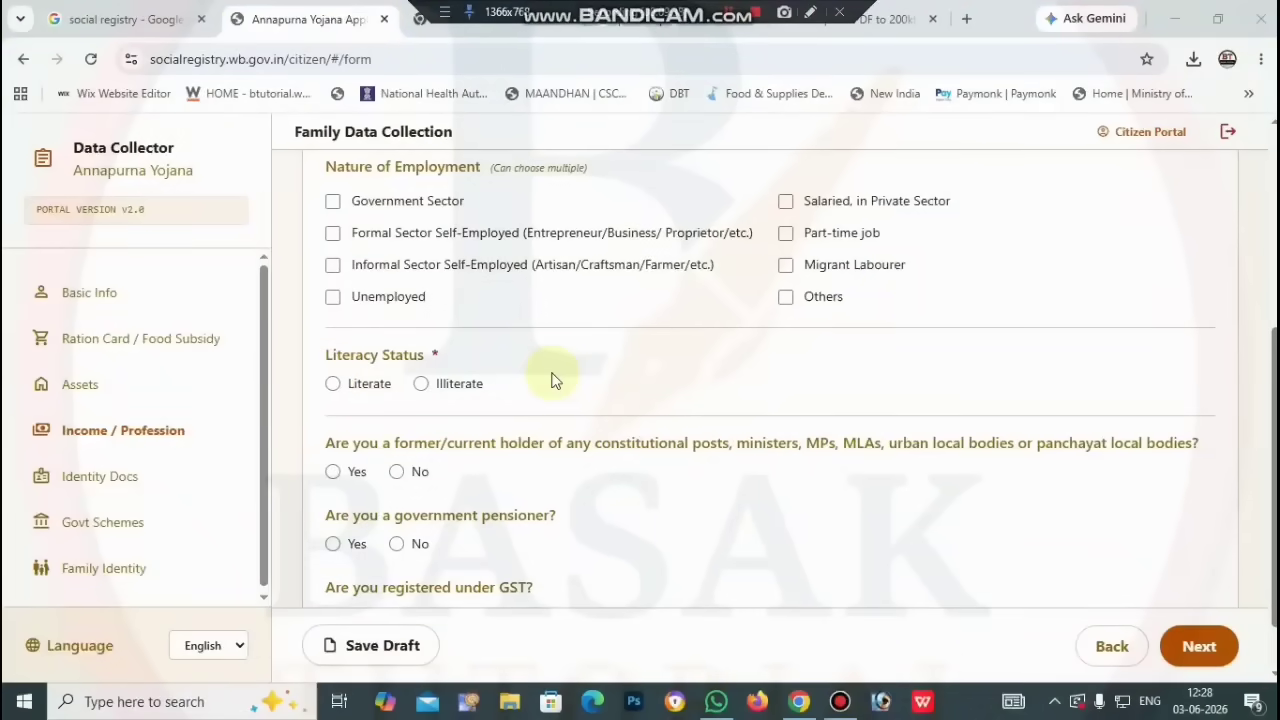
# Step: Record literacy status and Lower than 10th /Madhyamik as highest educational qualification
pyautogui.click(333, 388)
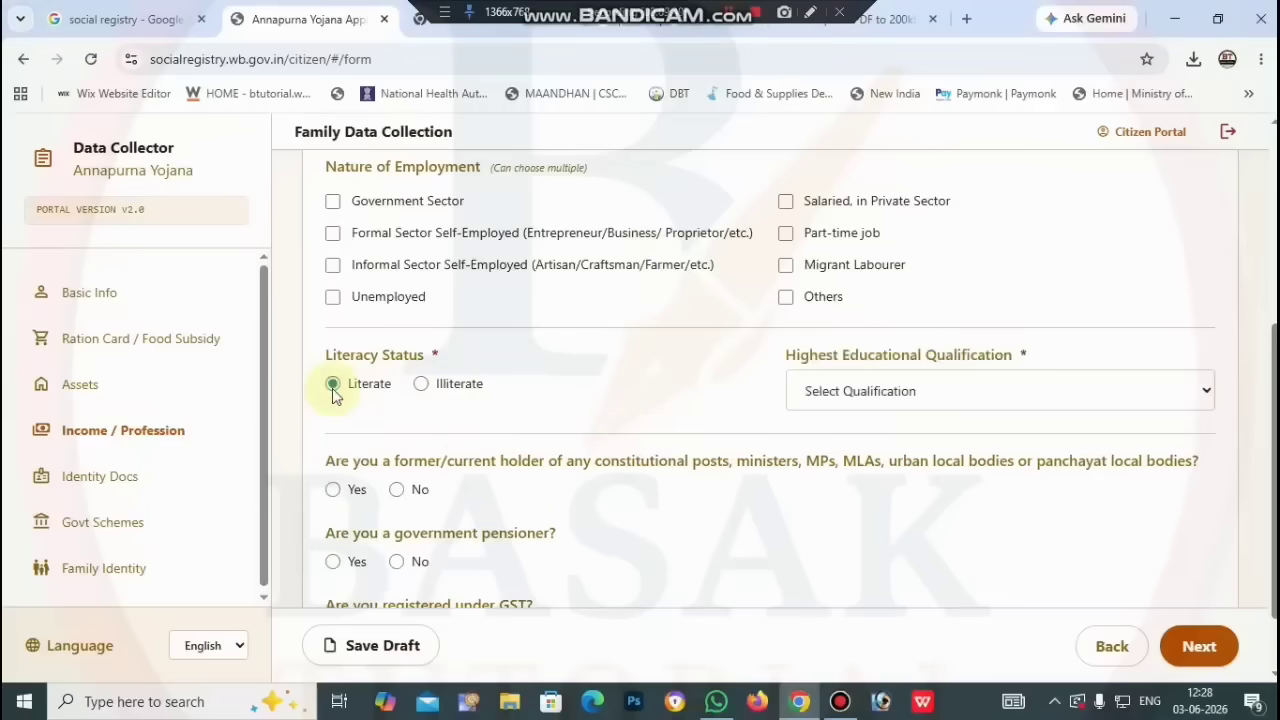
pyautogui.click(421, 386)
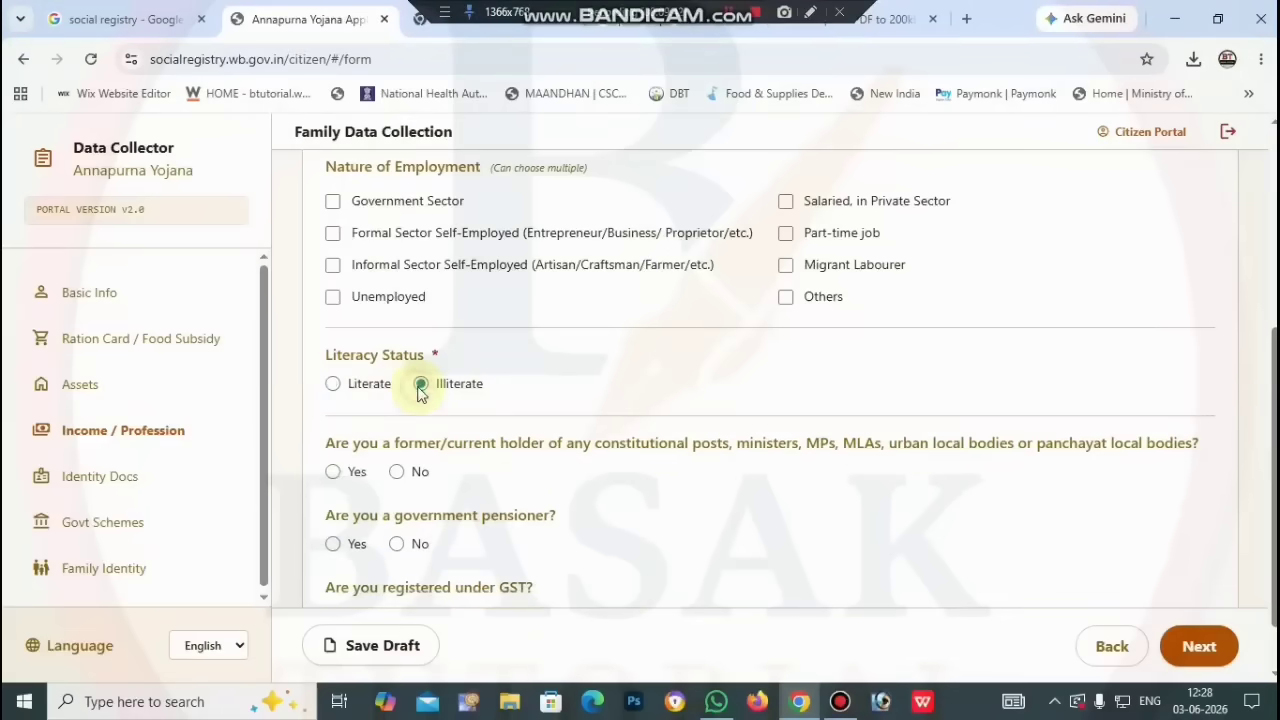
pyautogui.click(334, 389)
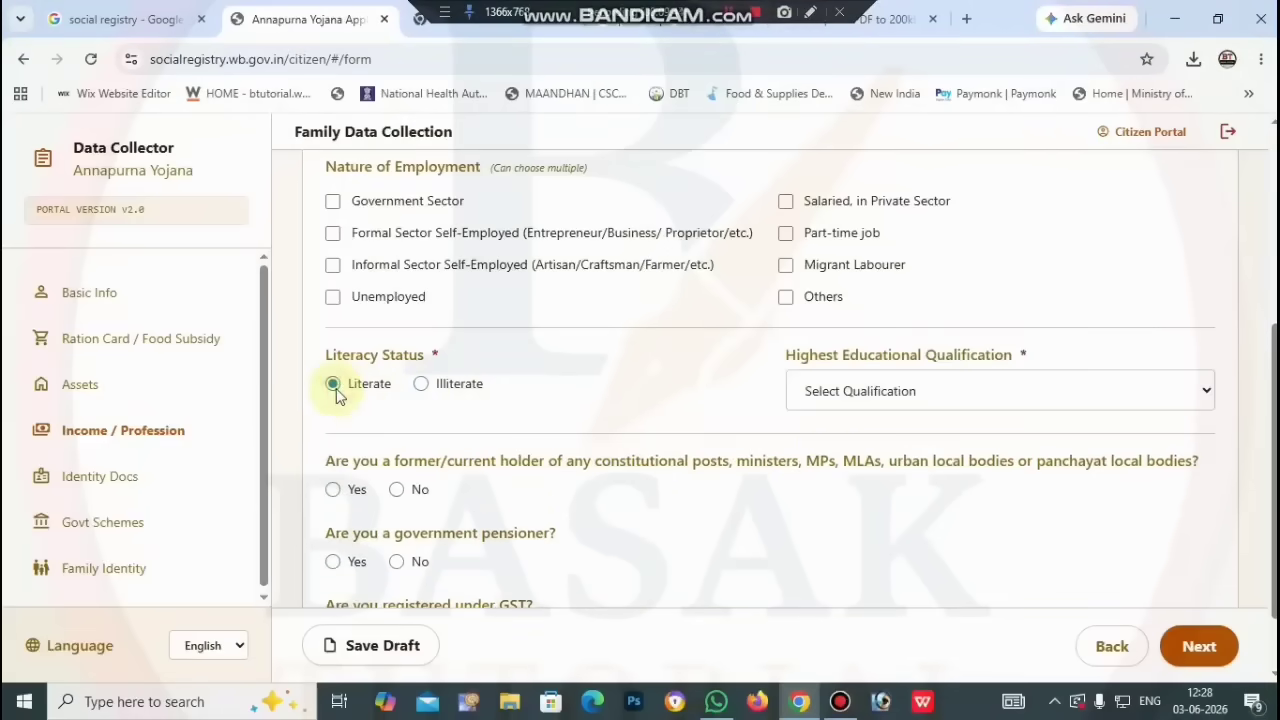
pyautogui.click(884, 402)
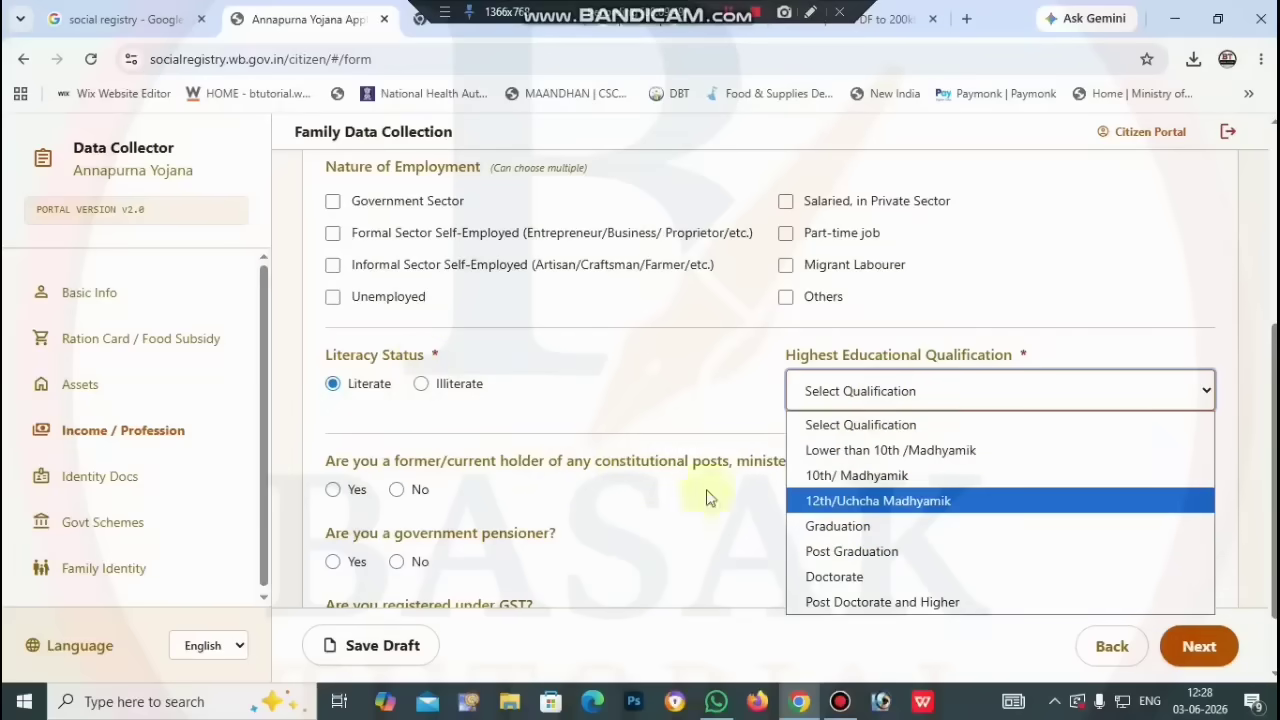
pyautogui.click(422, 386)
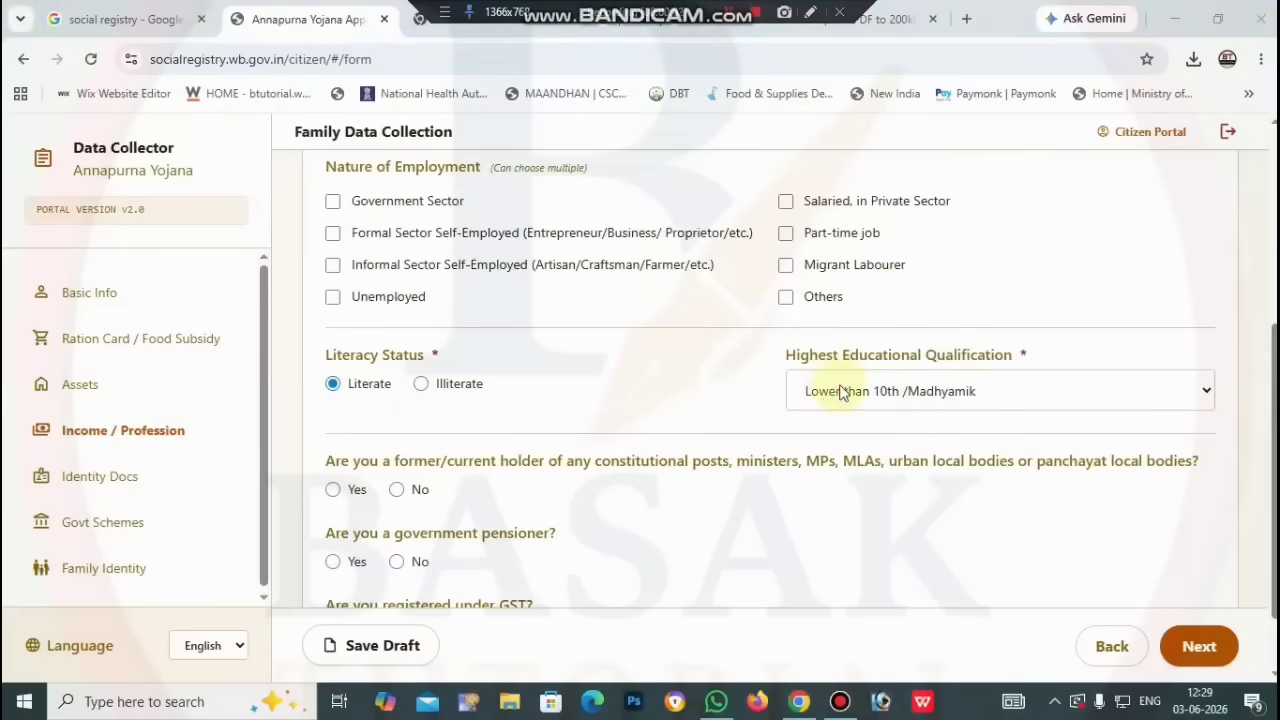
pyautogui.click(840, 392)
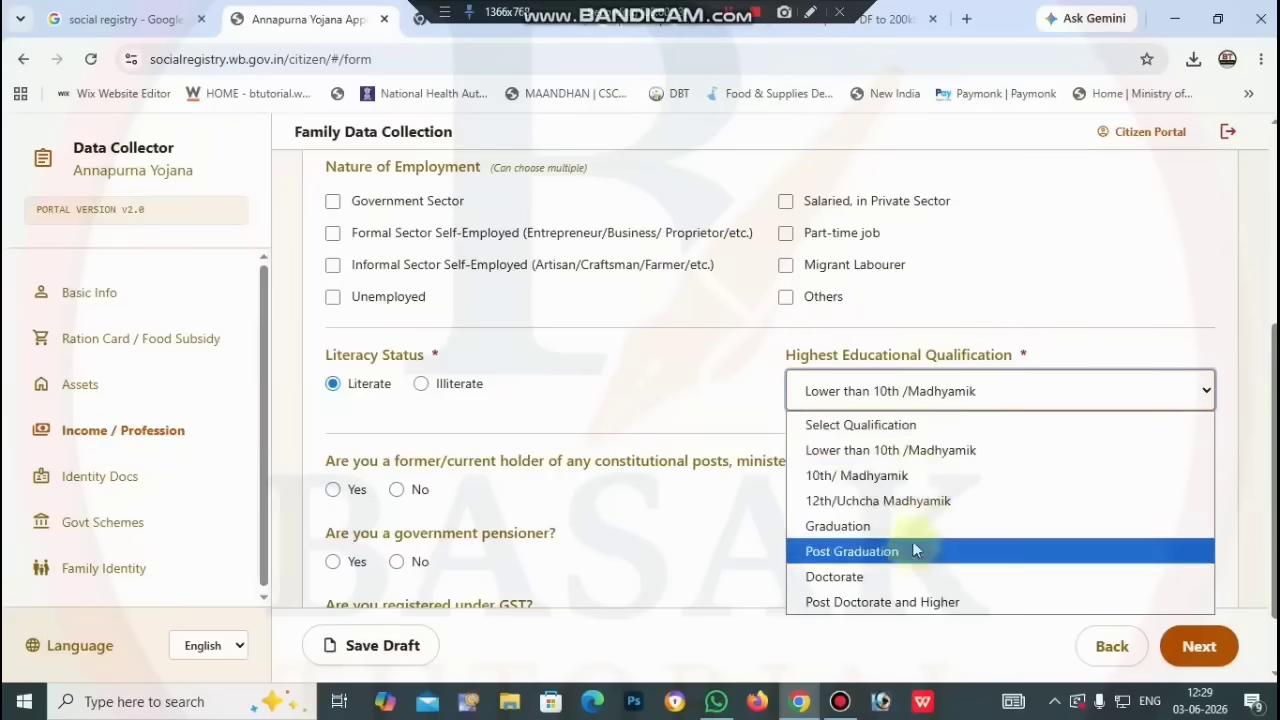
pyautogui.click(750, 352)
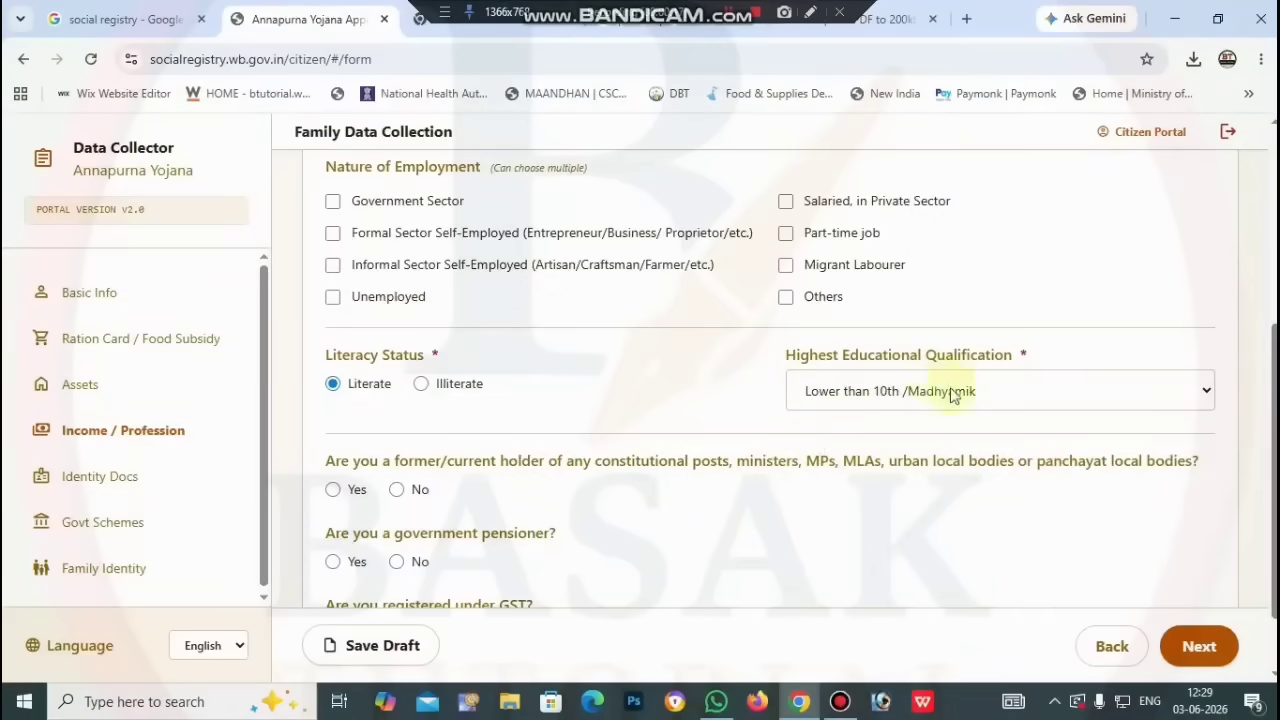
# Step: Save the draft and continue to the Identity Docs section
pyautogui.scroll(-1, 697, 537)
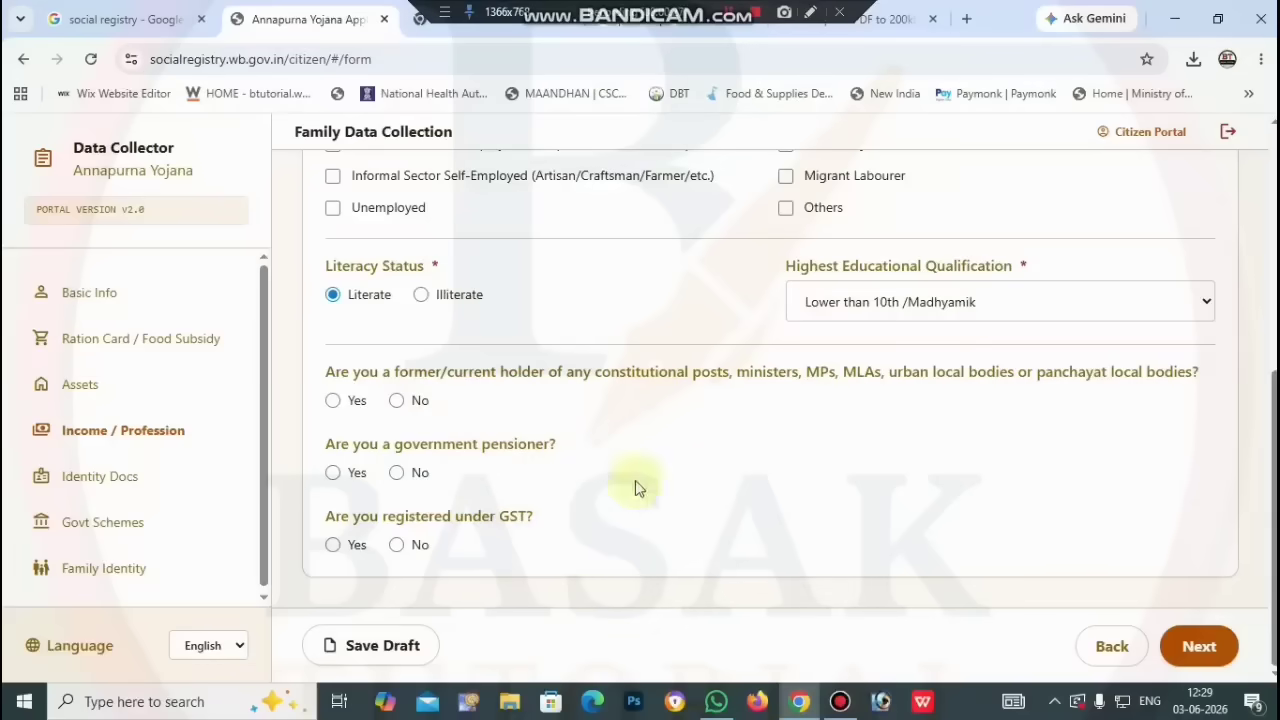
pyautogui.click(381, 648)
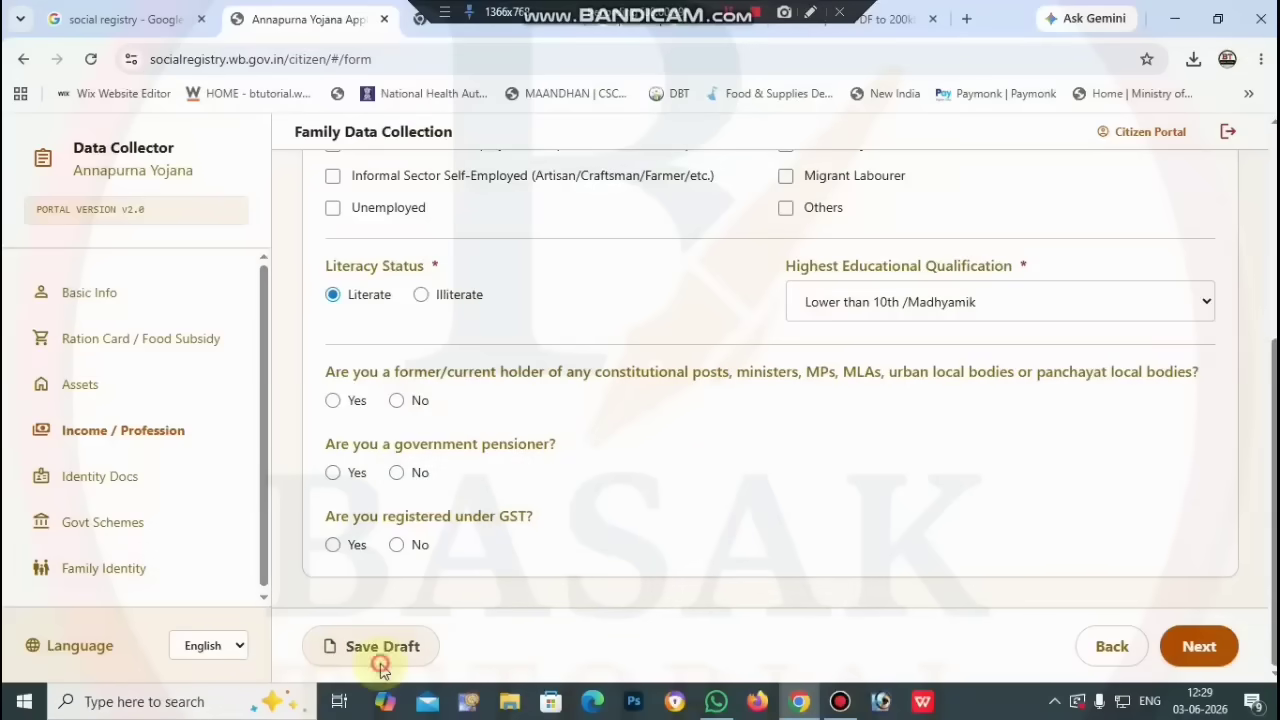
pyautogui.click(1234, 656)
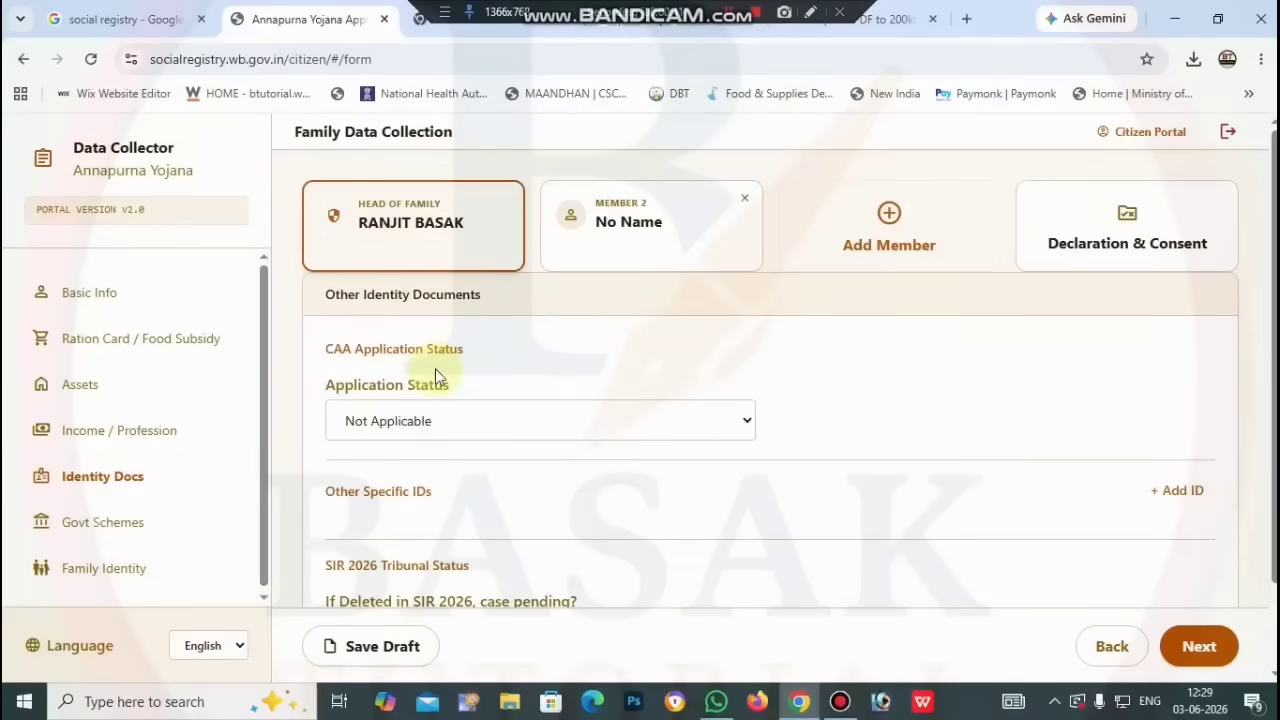
# Step: Set the CAA application status to Not Applicable
pyautogui.click(586, 422)
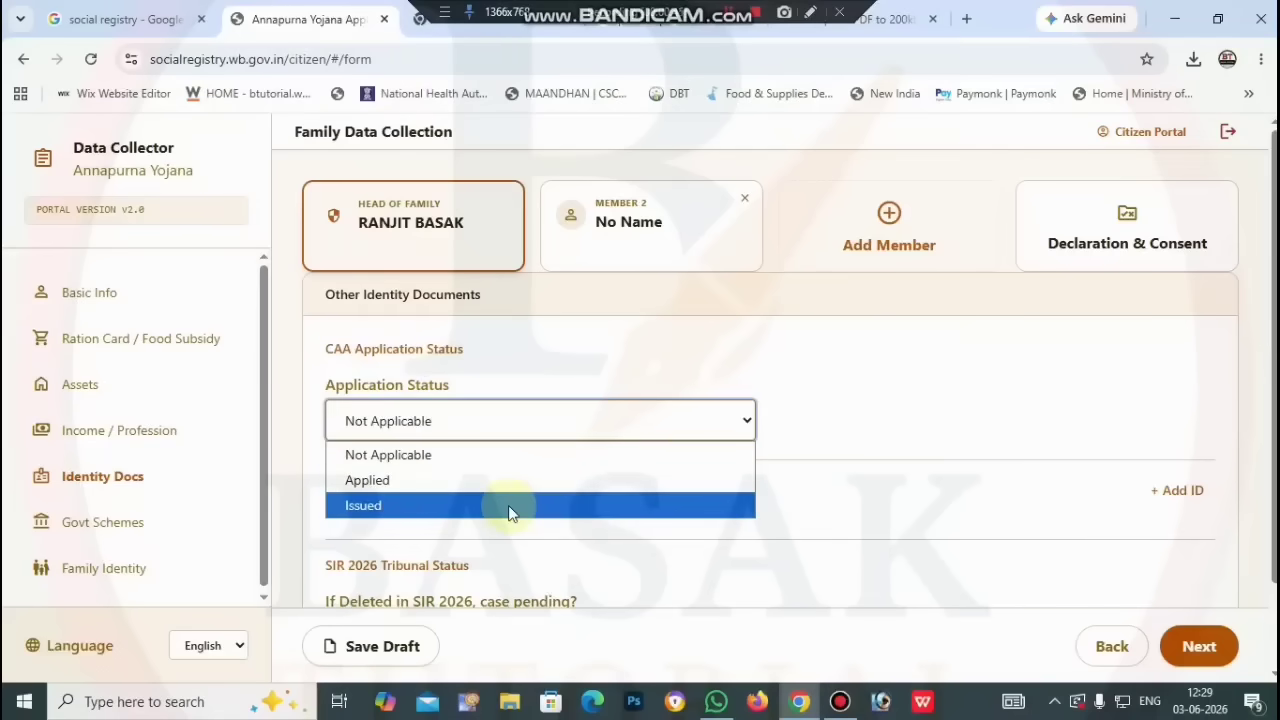
pyautogui.click(451, 517)
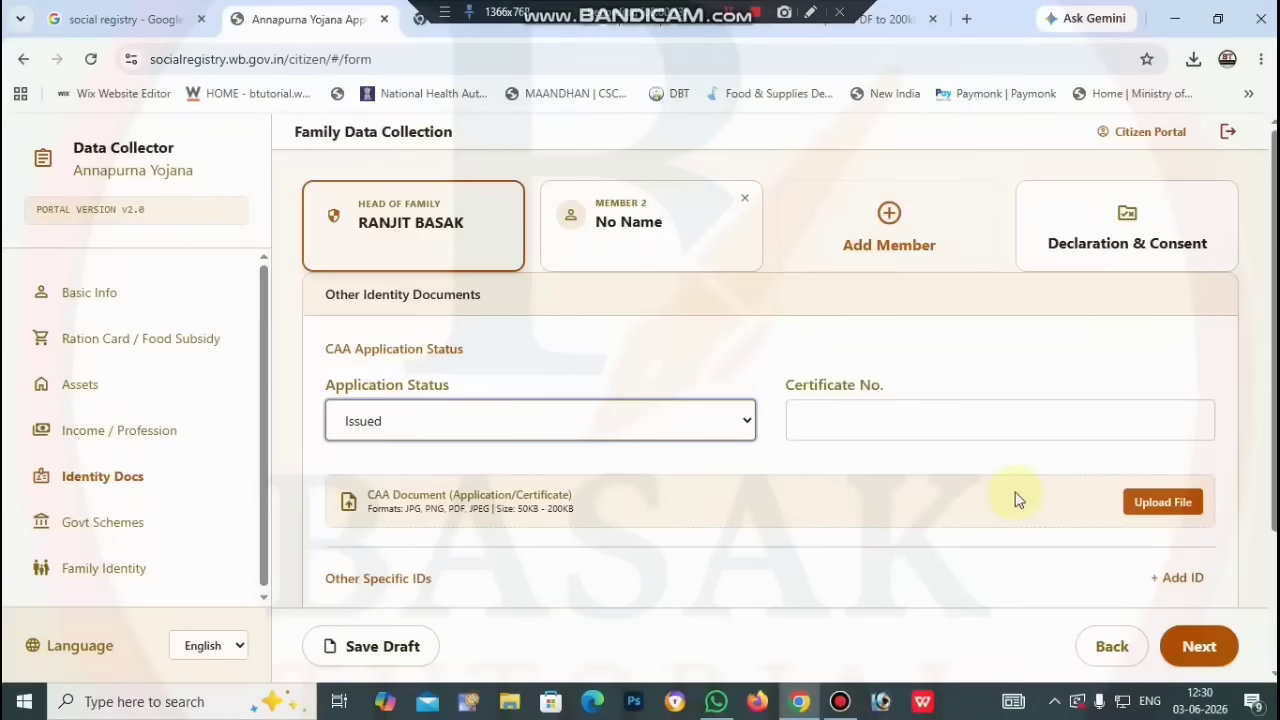
pyautogui.click(680, 429)
pyautogui.click(551, 479)
pyautogui.click(561, 442)
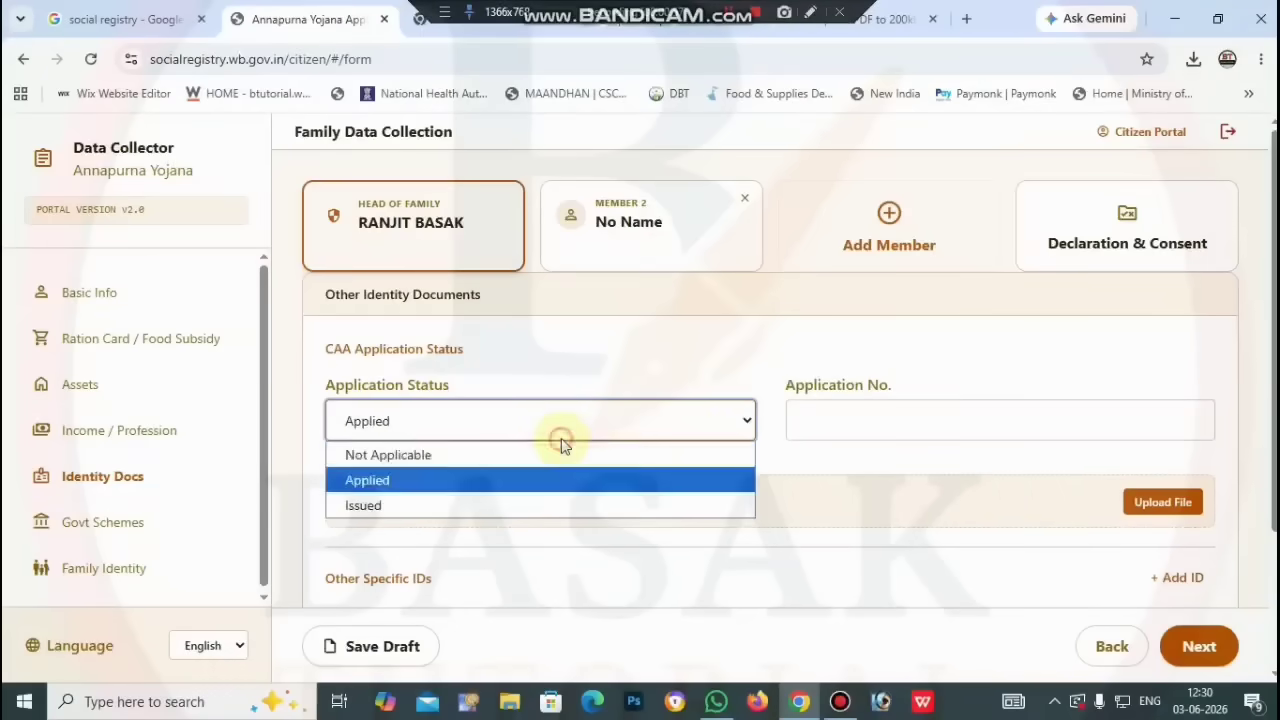
pyautogui.click(486, 455)
# Step: Mark the SIR 2026 deletion case as pending (Yes) and save the draft
pyautogui.scroll(-1, 923, 502)
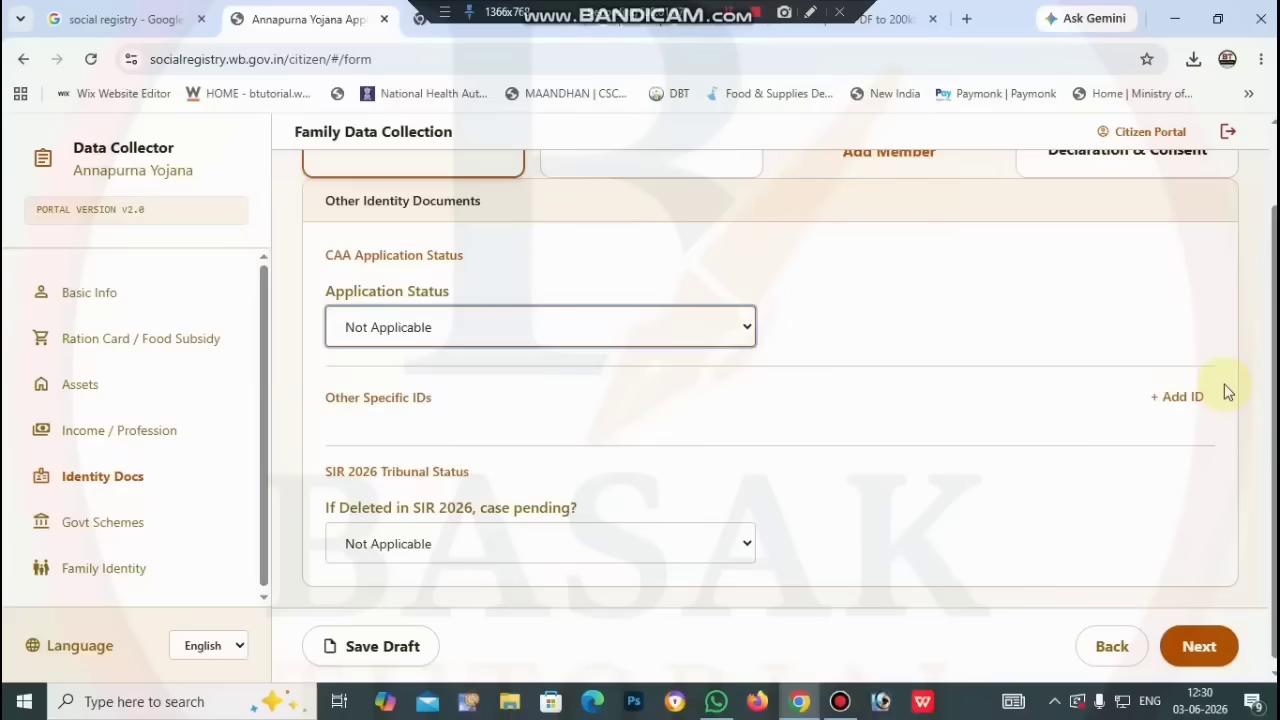
pyautogui.scroll(-1, 950, 528)
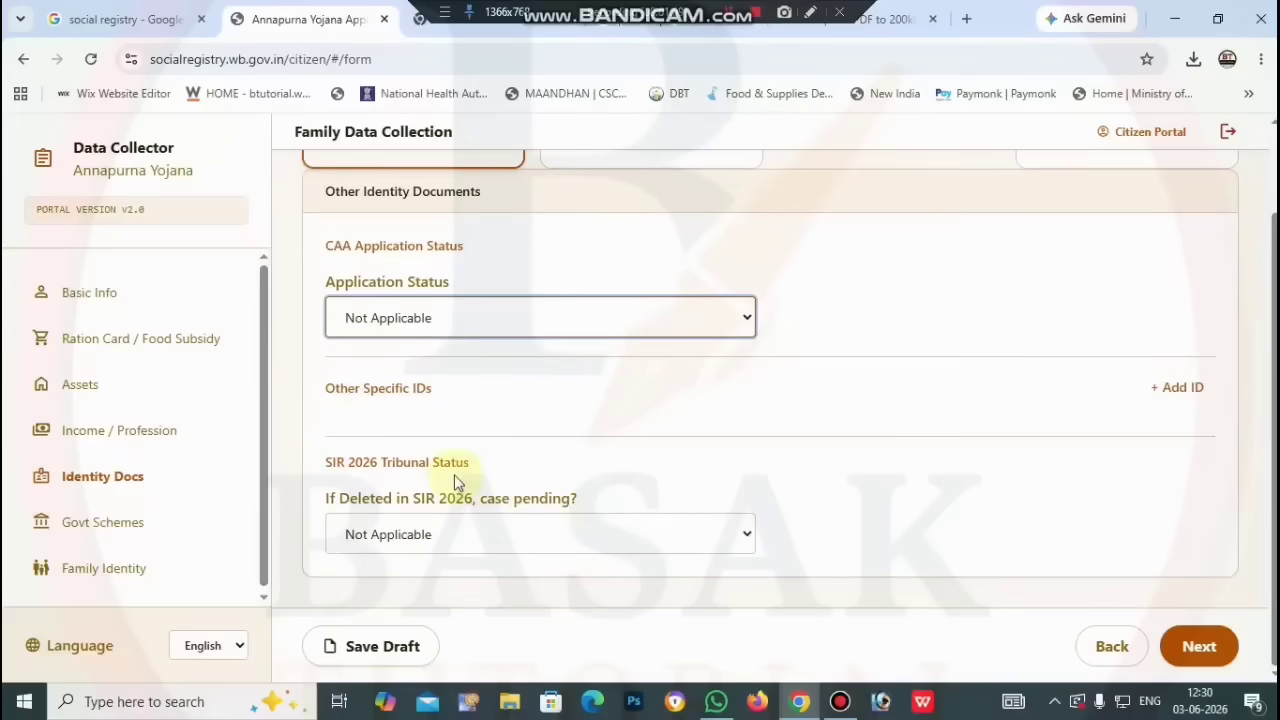
pyautogui.click(680, 536)
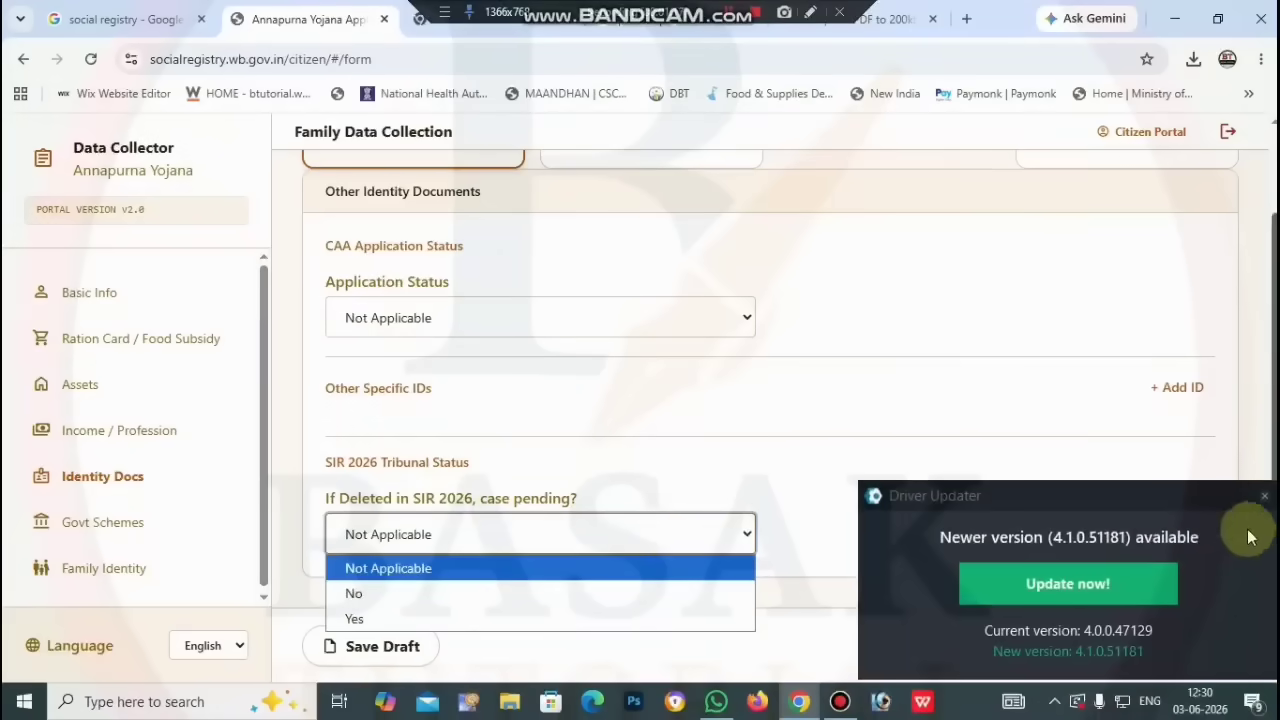
pyautogui.click(1264, 503)
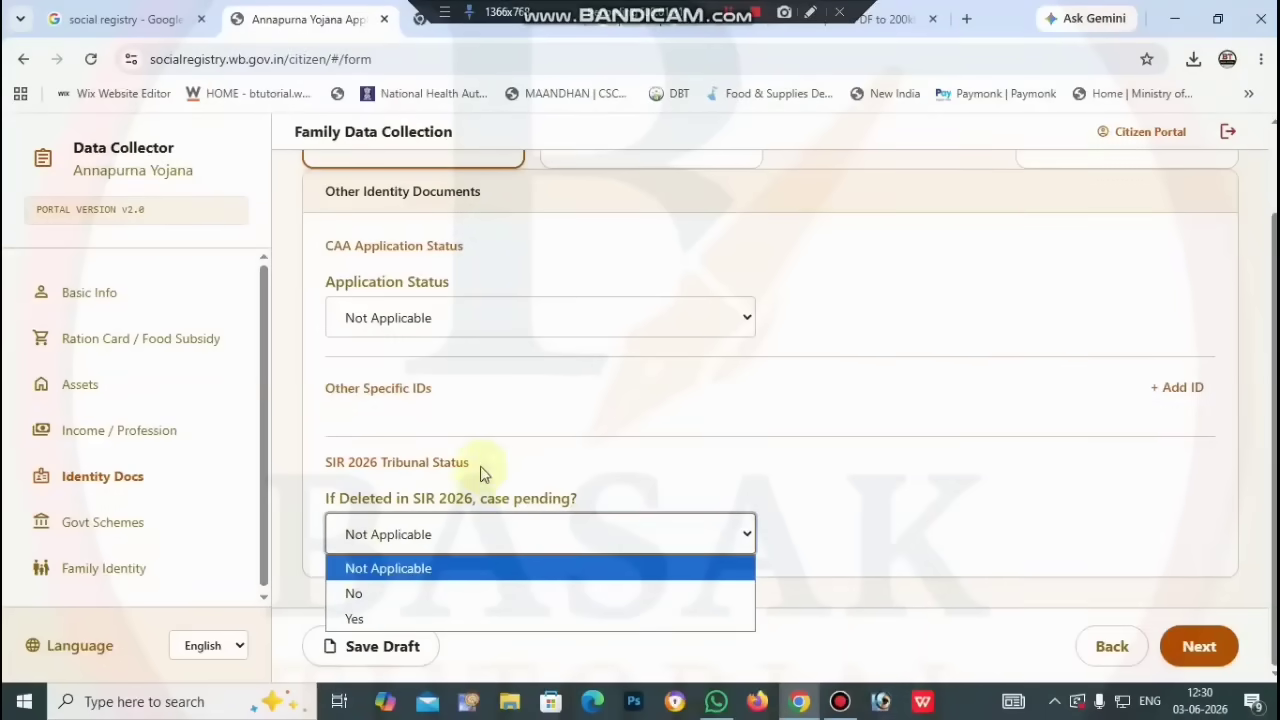
pyautogui.click(415, 617)
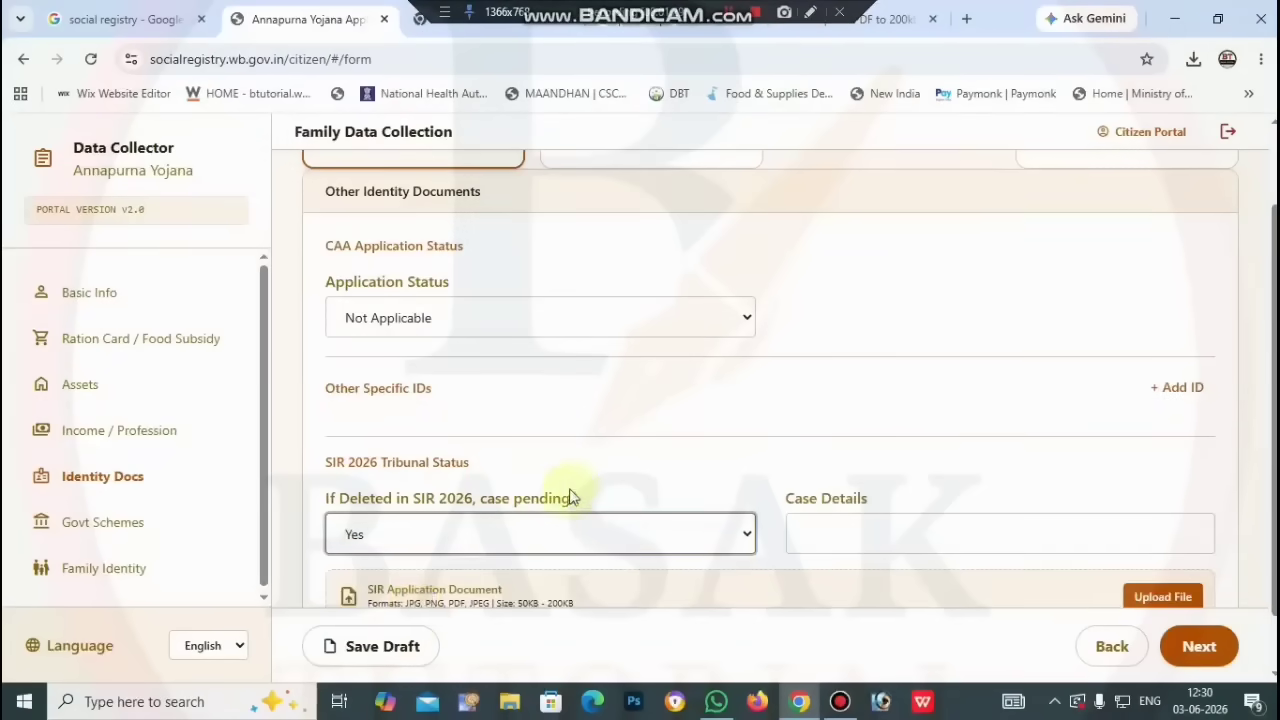
pyautogui.scroll(-1, 575, 495)
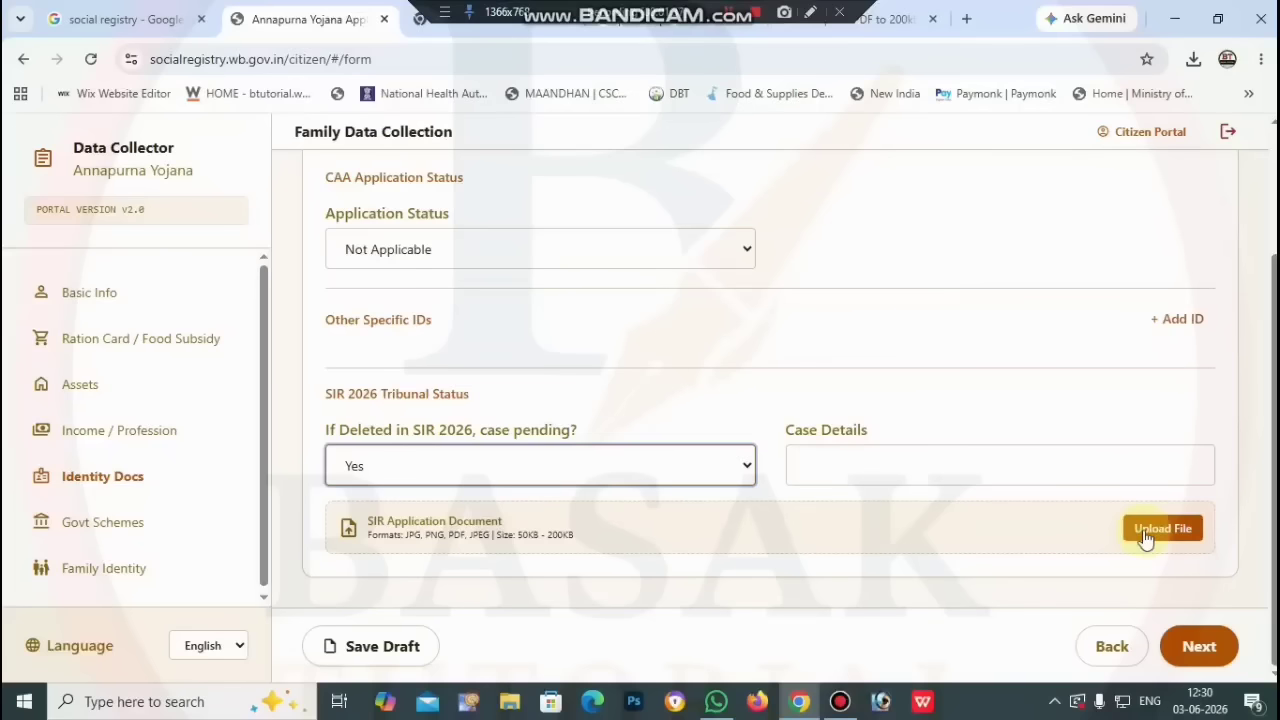
pyautogui.click(338, 656)
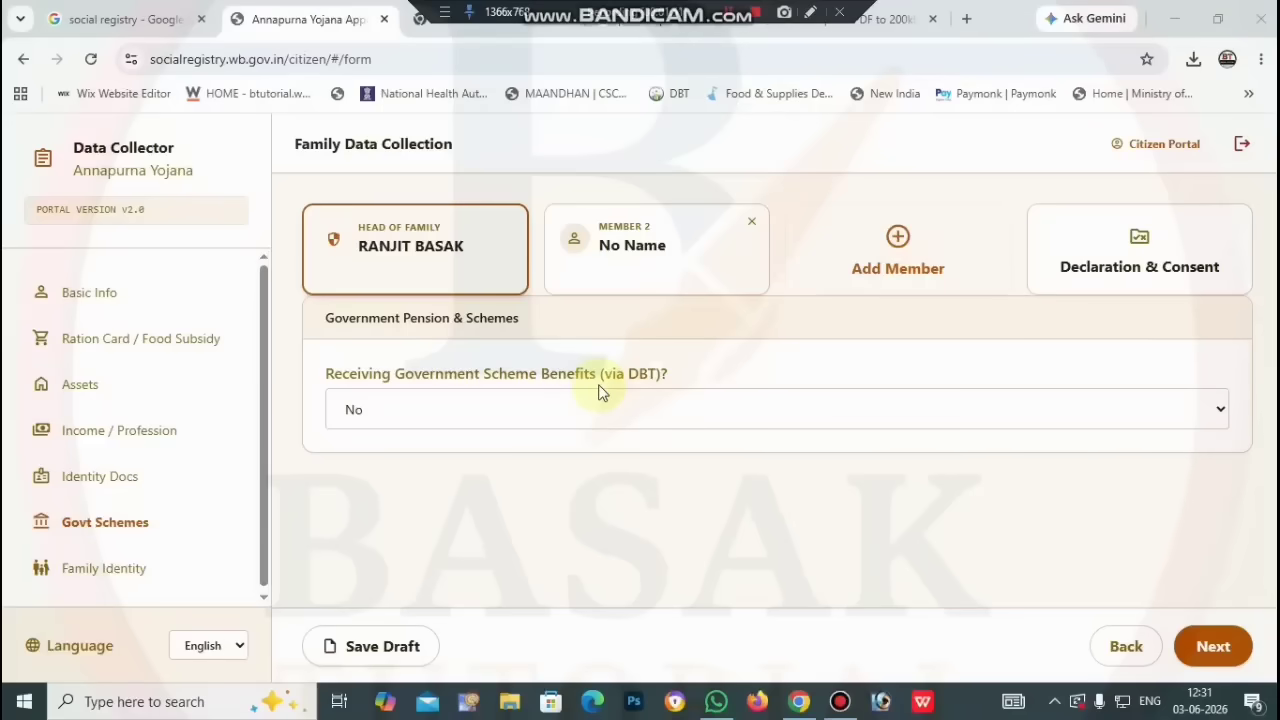
# Step: Answer Yes to receiving government scheme benefits via DBT, choosing no specific scheme
pyautogui.click(722, 414)
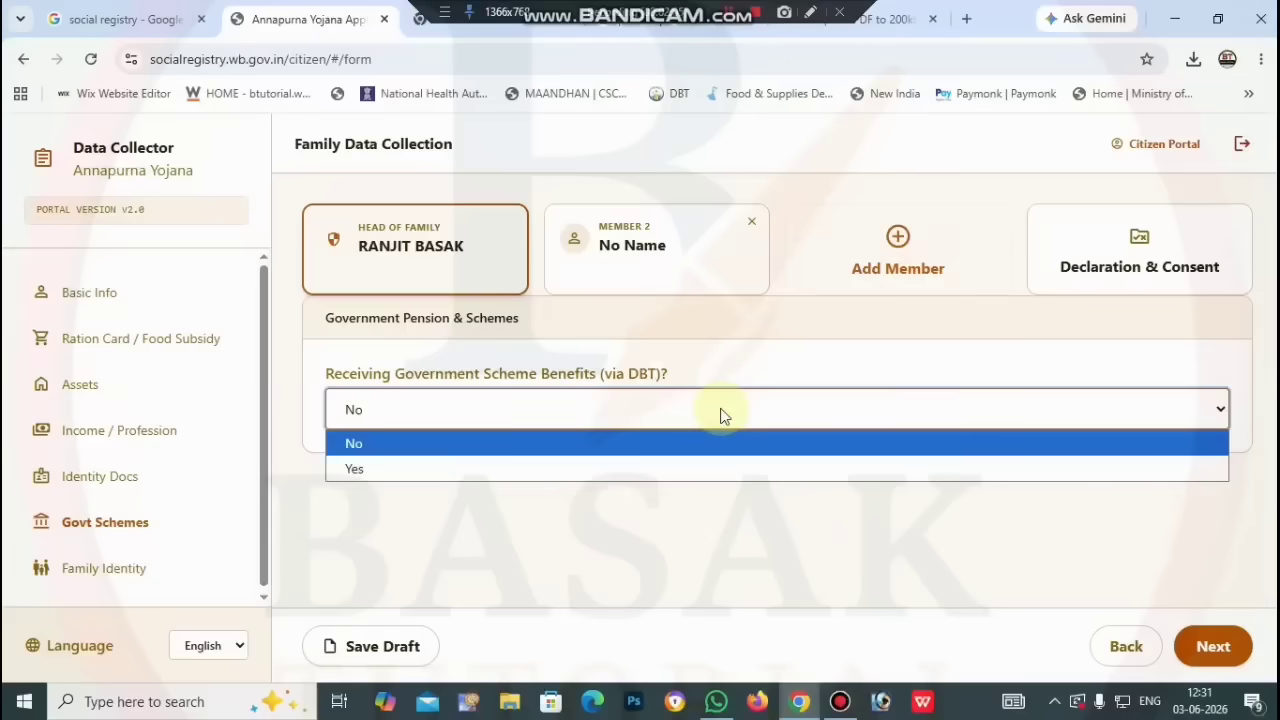
pyautogui.click(630, 469)
pyautogui.scroll(-1, 629, 477)
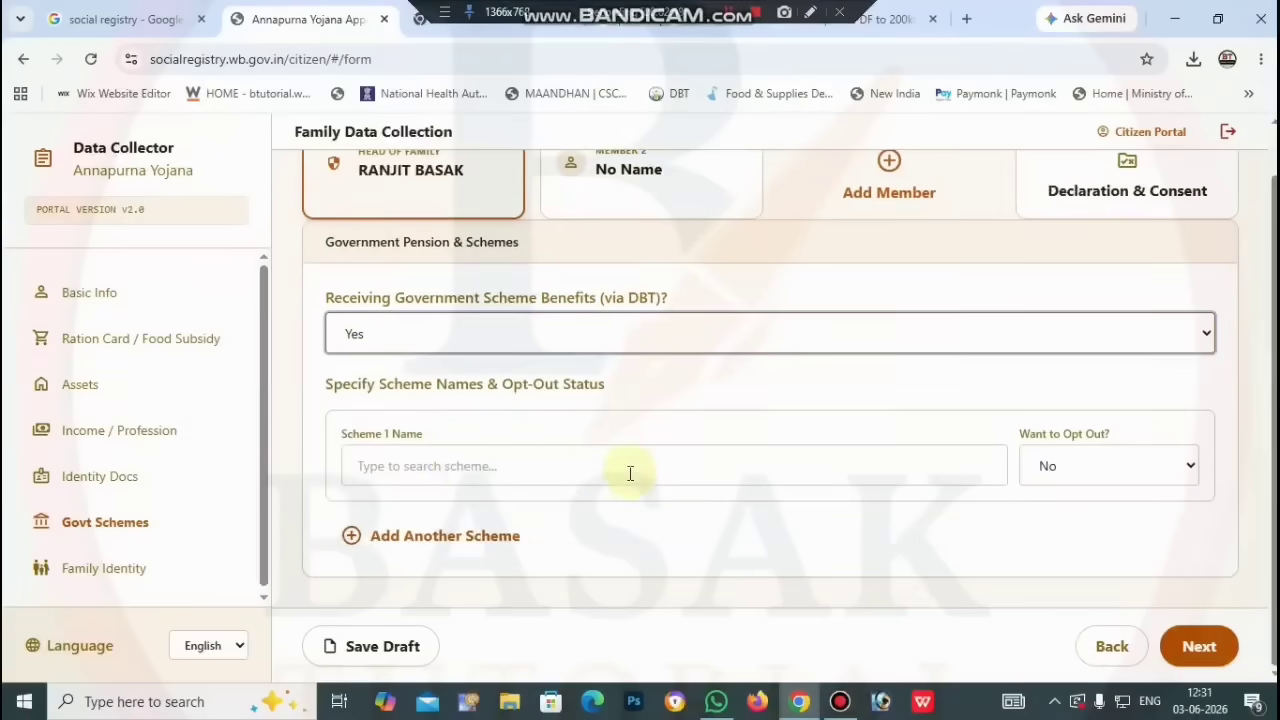
pyautogui.click(463, 474)
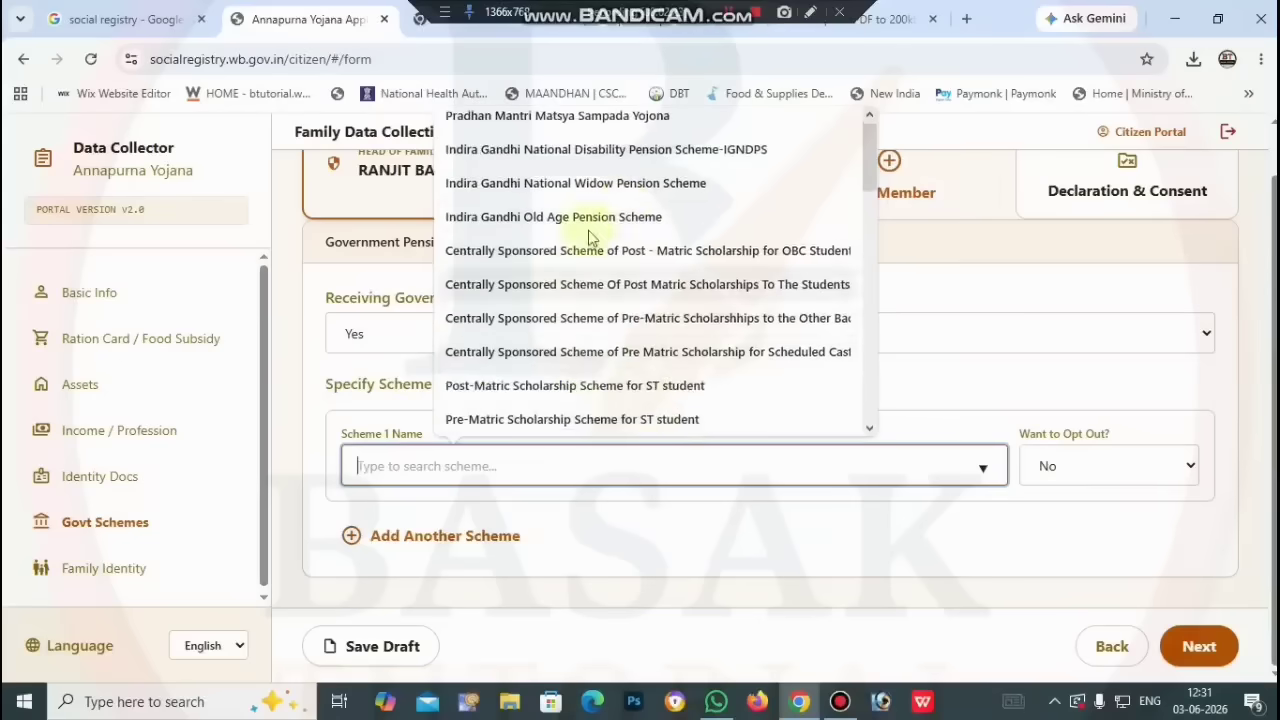
pyautogui.scroll(-1, 700, 215)
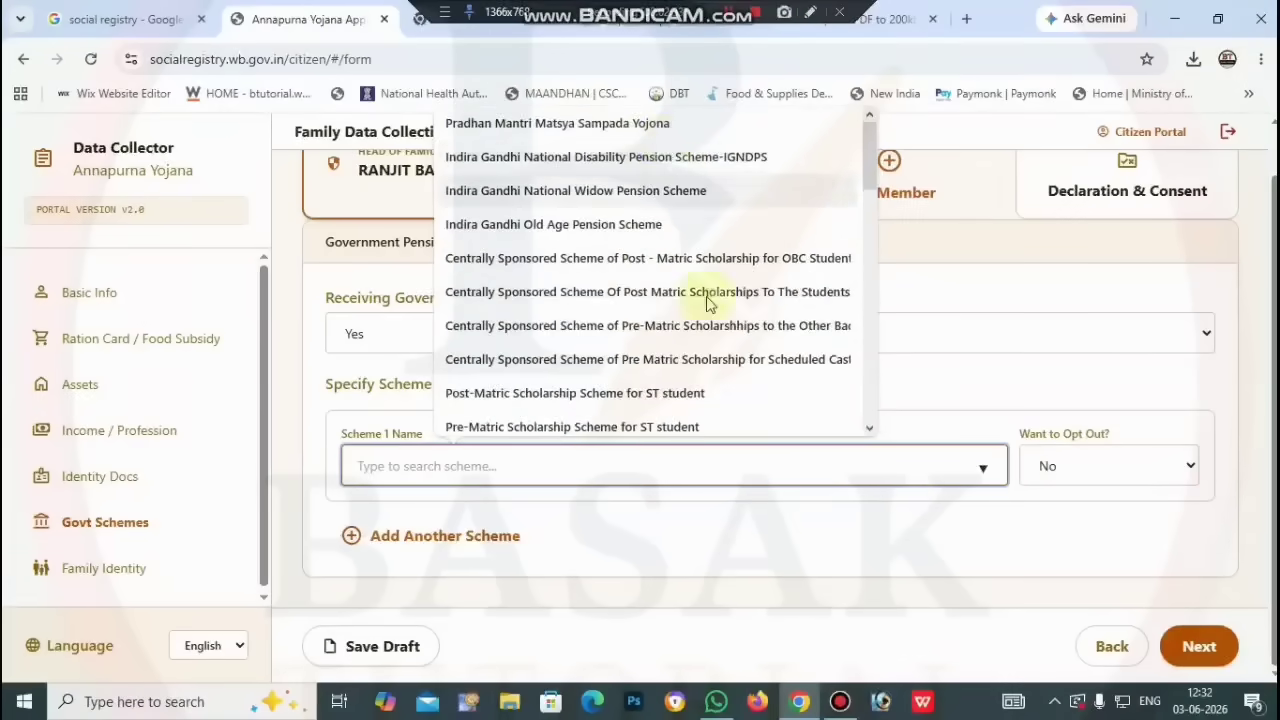
pyautogui.click(877, 530)
# Step: Keep Opt Out at No, save the draft, and continue to Family Demographics & Address
pyautogui.click(1090, 468)
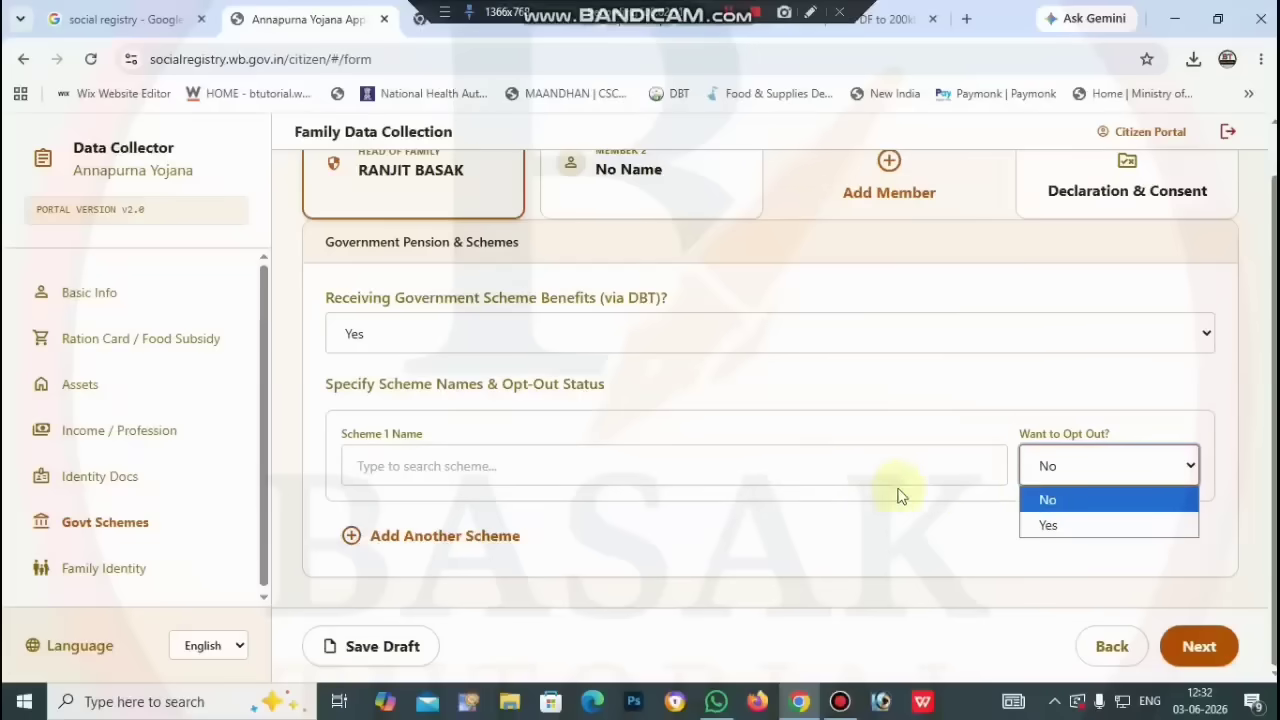
pyautogui.press('Down')
pyautogui.click(981, 538)
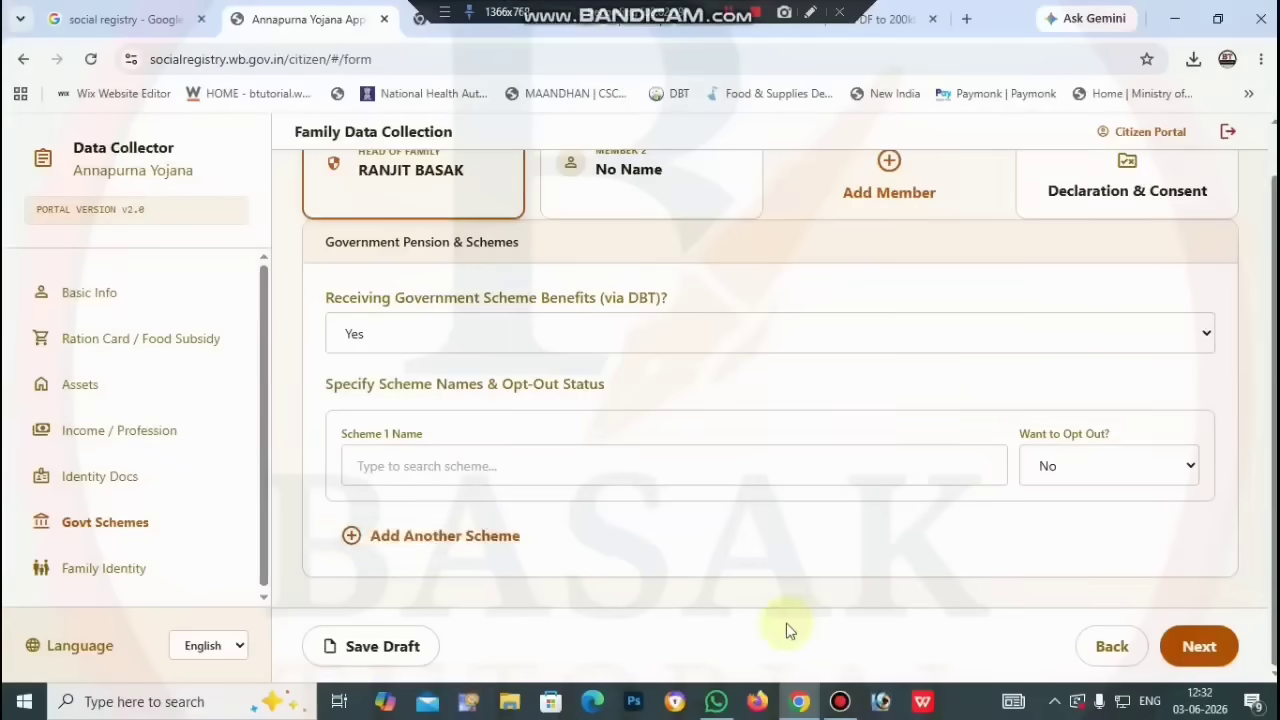
pyautogui.click(393, 650)
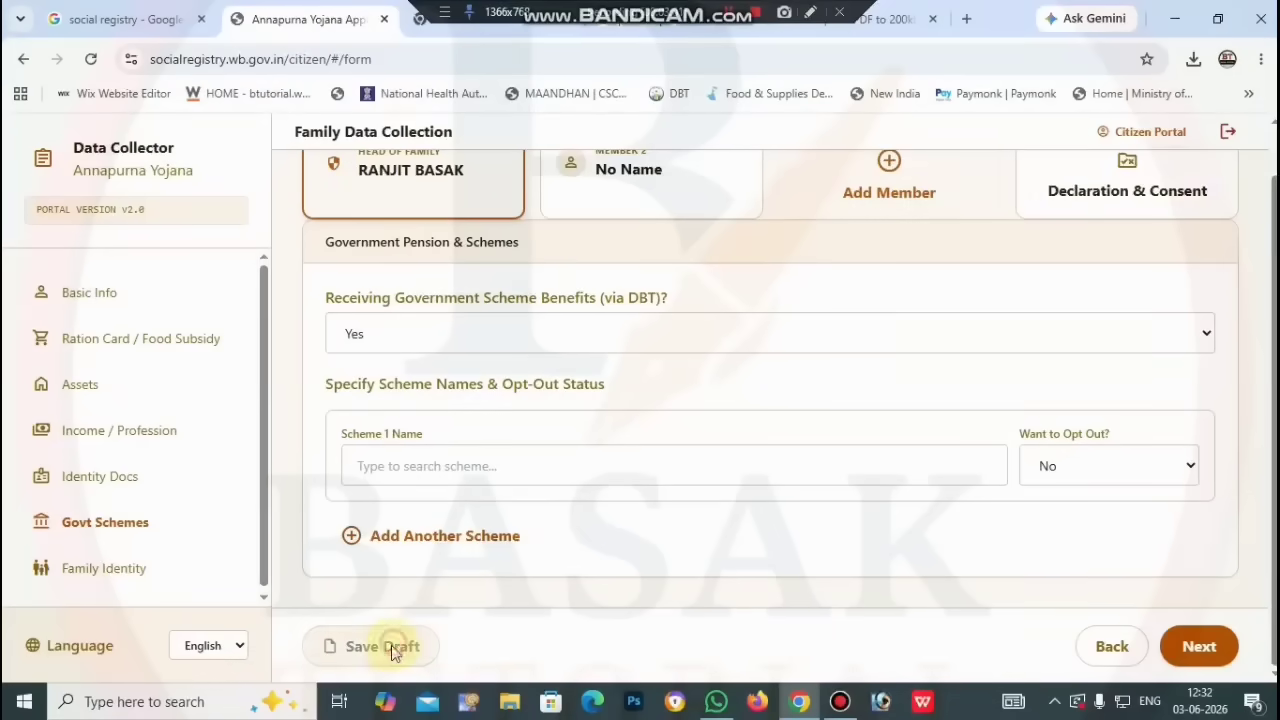
pyautogui.click(1200, 645)
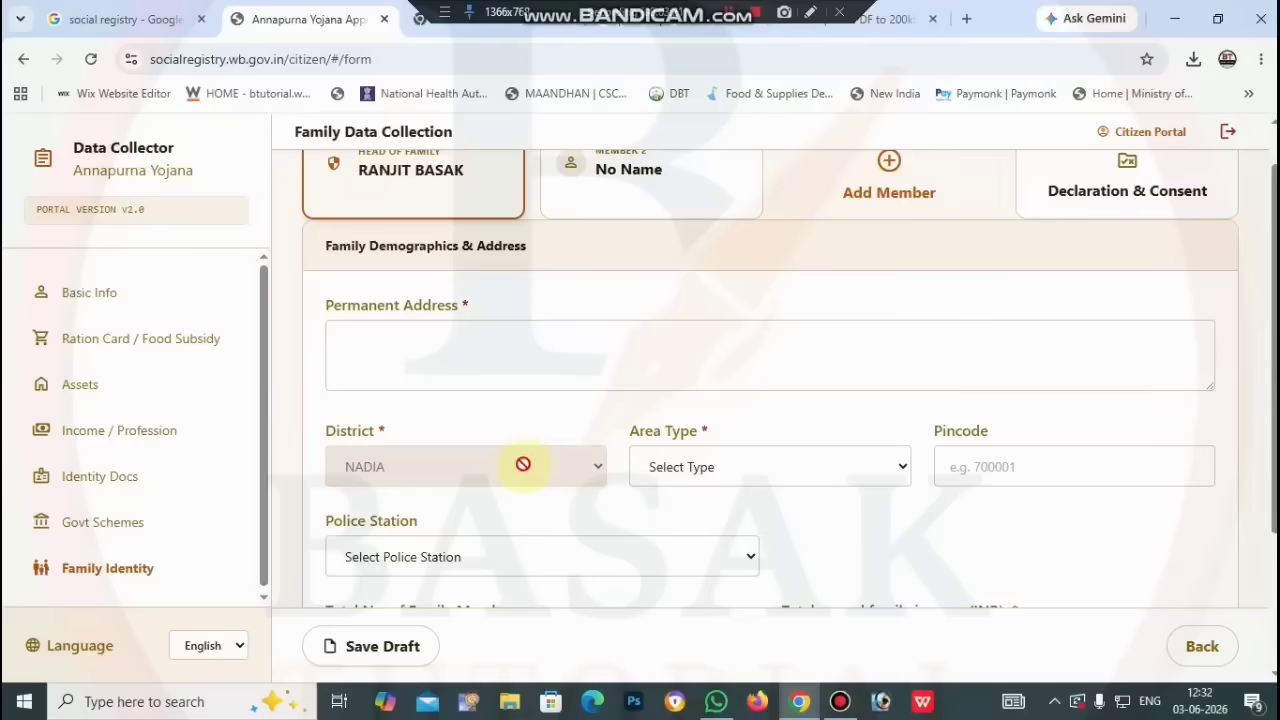
# Step: Set the area type to Rural with pincode 741402
pyautogui.click(734, 465)
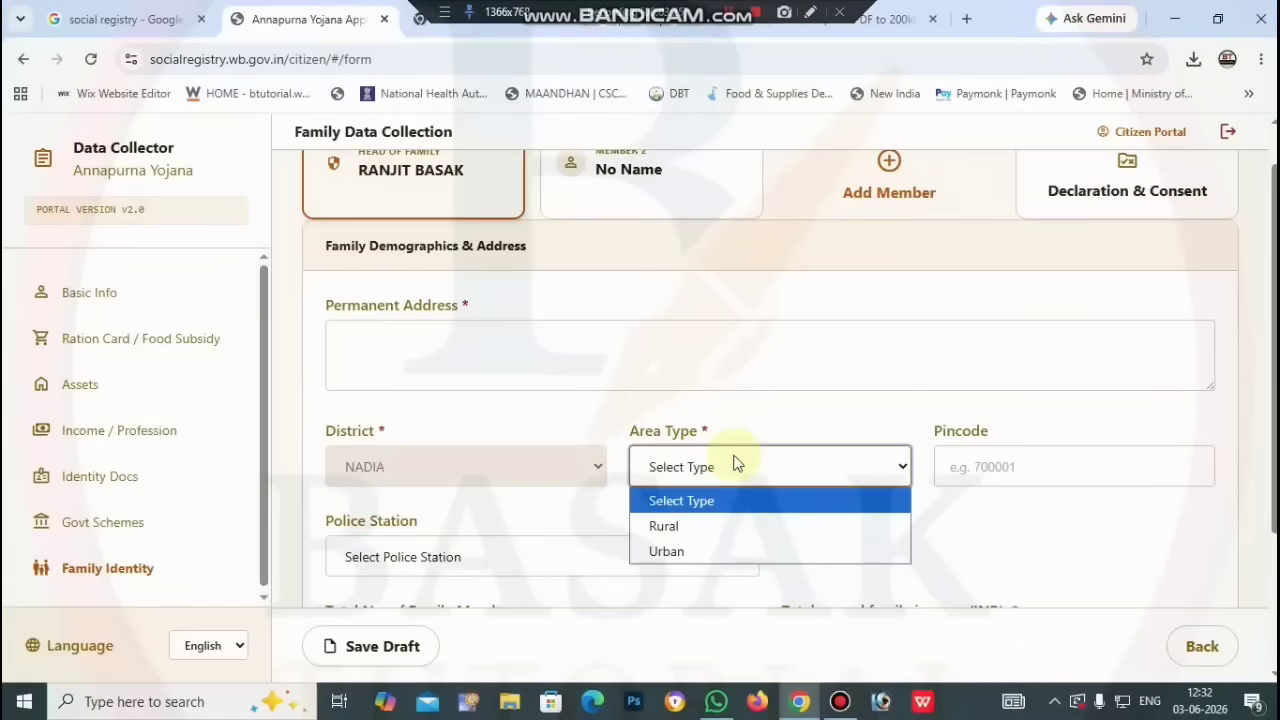
pyautogui.click(717, 527)
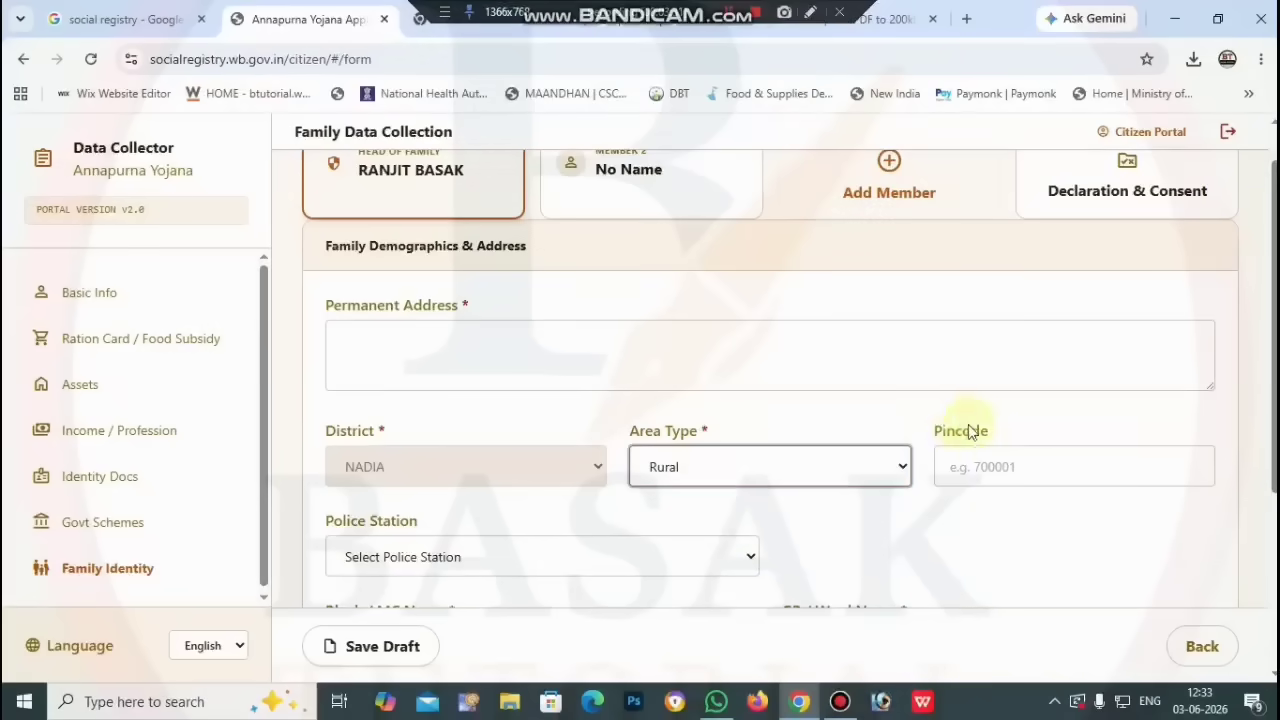
pyautogui.click(1003, 457)
pyautogui.write('741402')
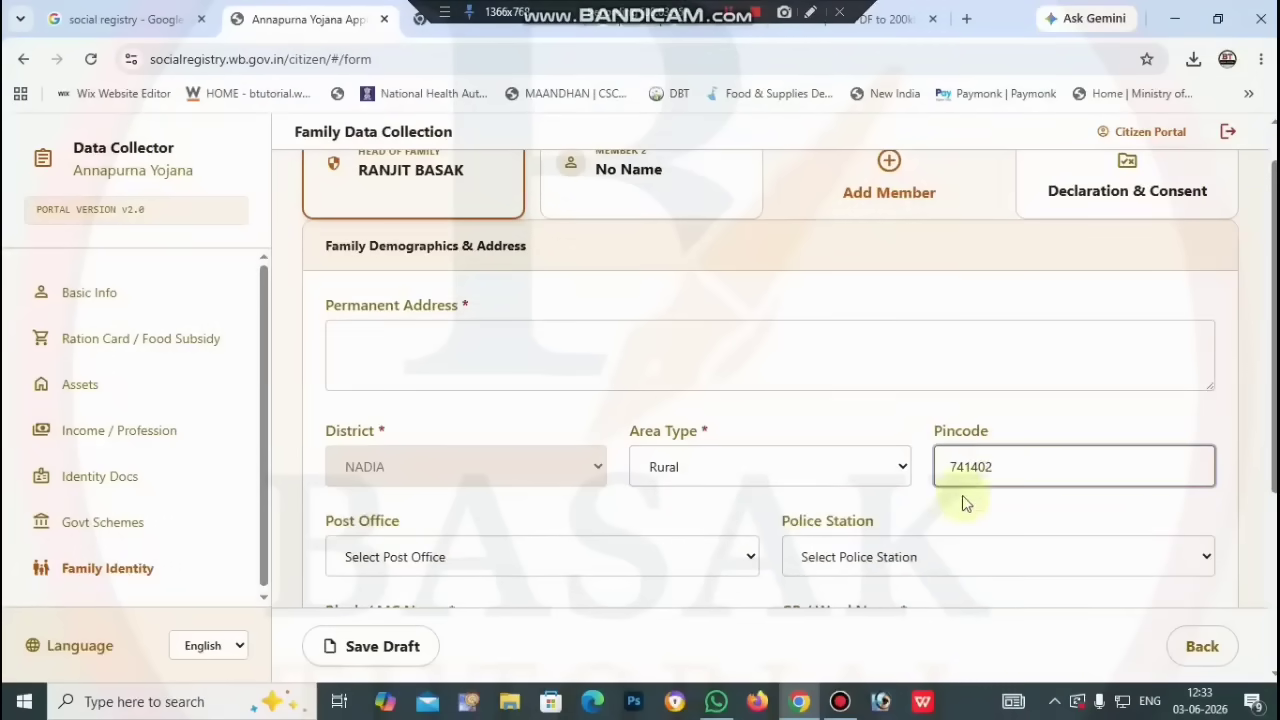
pyautogui.scroll(-2, 960, 503)
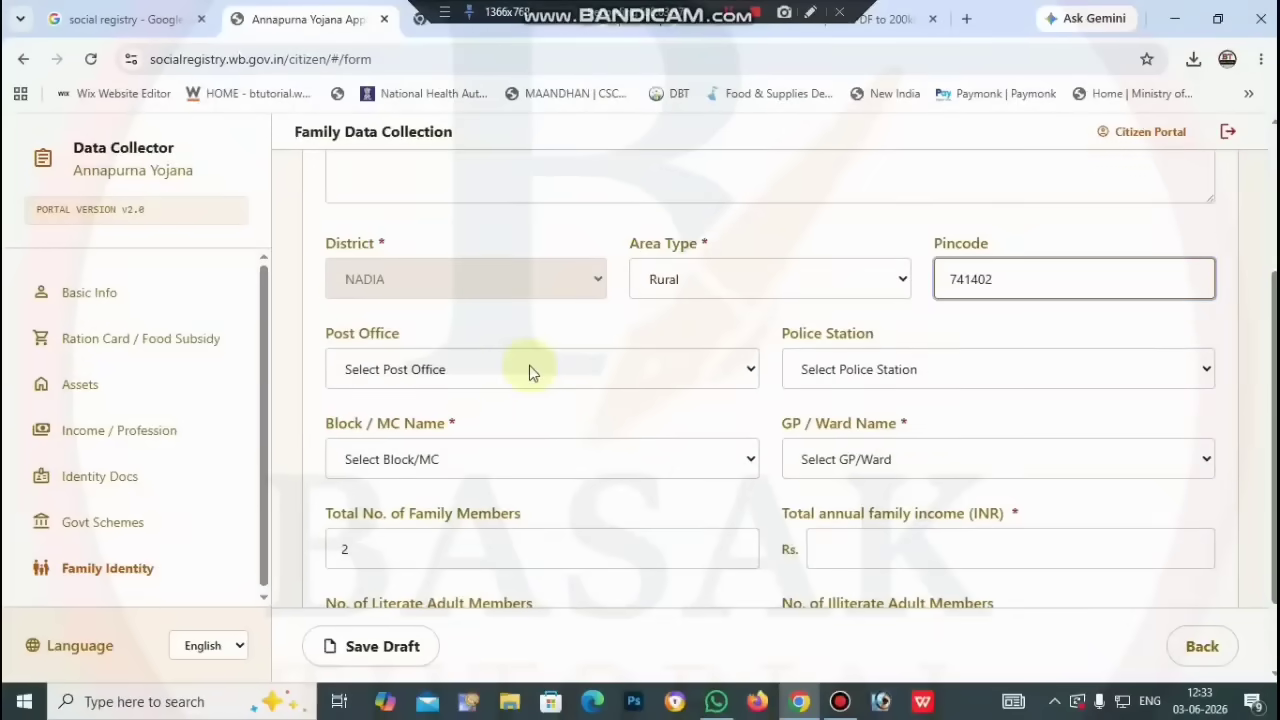
# Step: Choose post office 2noNatunfulia BO, police station Shantipur PS, block SANTIPUR, GP/ward BELGORIA-I
pyautogui.click(530, 370)
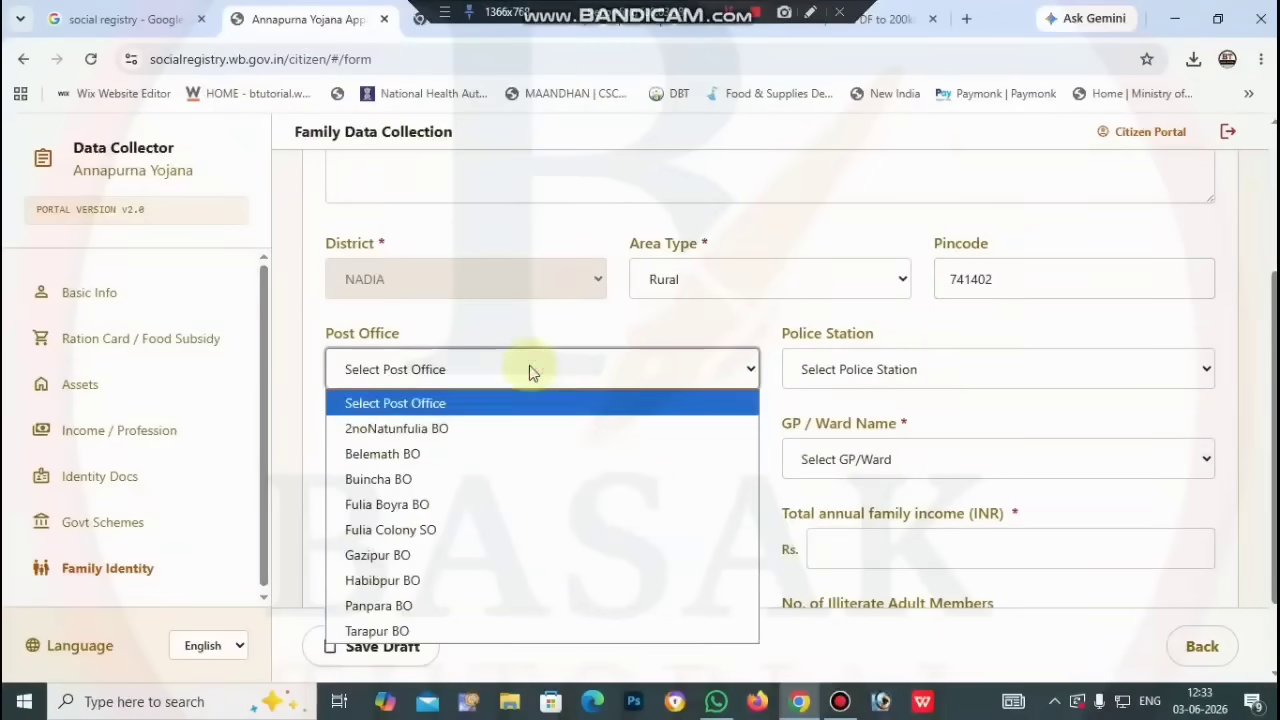
pyautogui.click(520, 421)
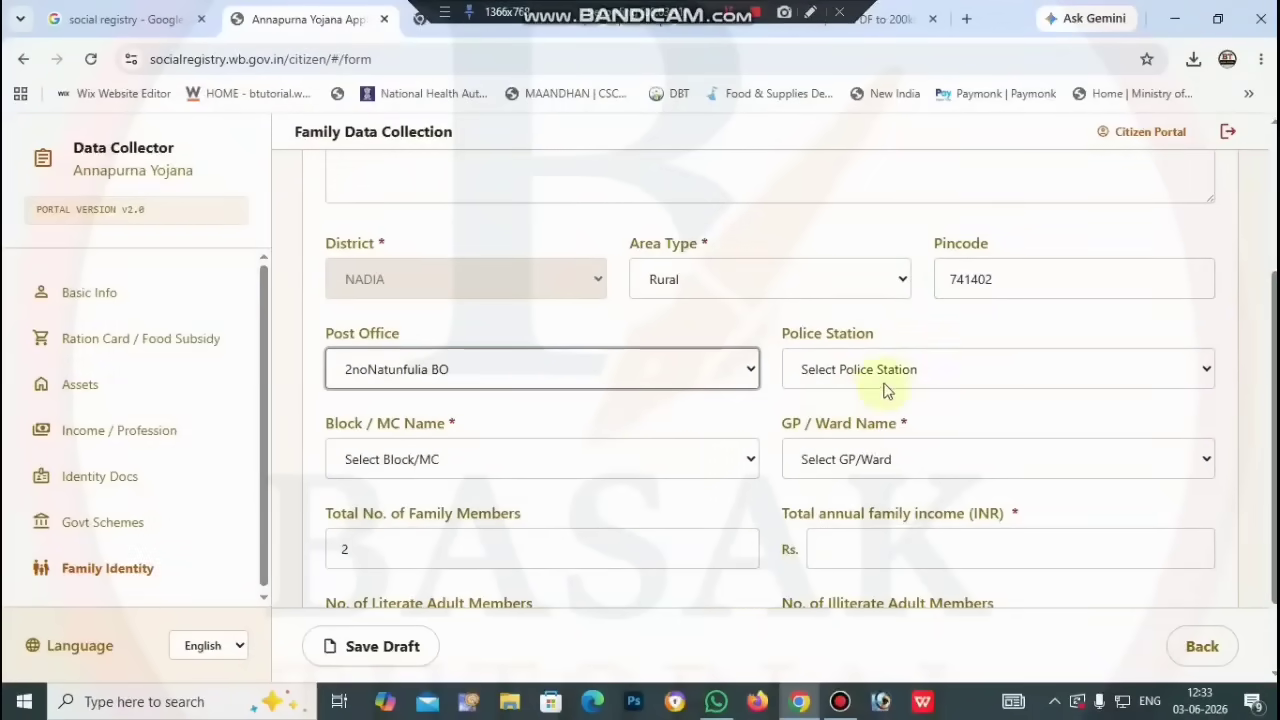
pyautogui.click(940, 369)
pyautogui.click(980, 376)
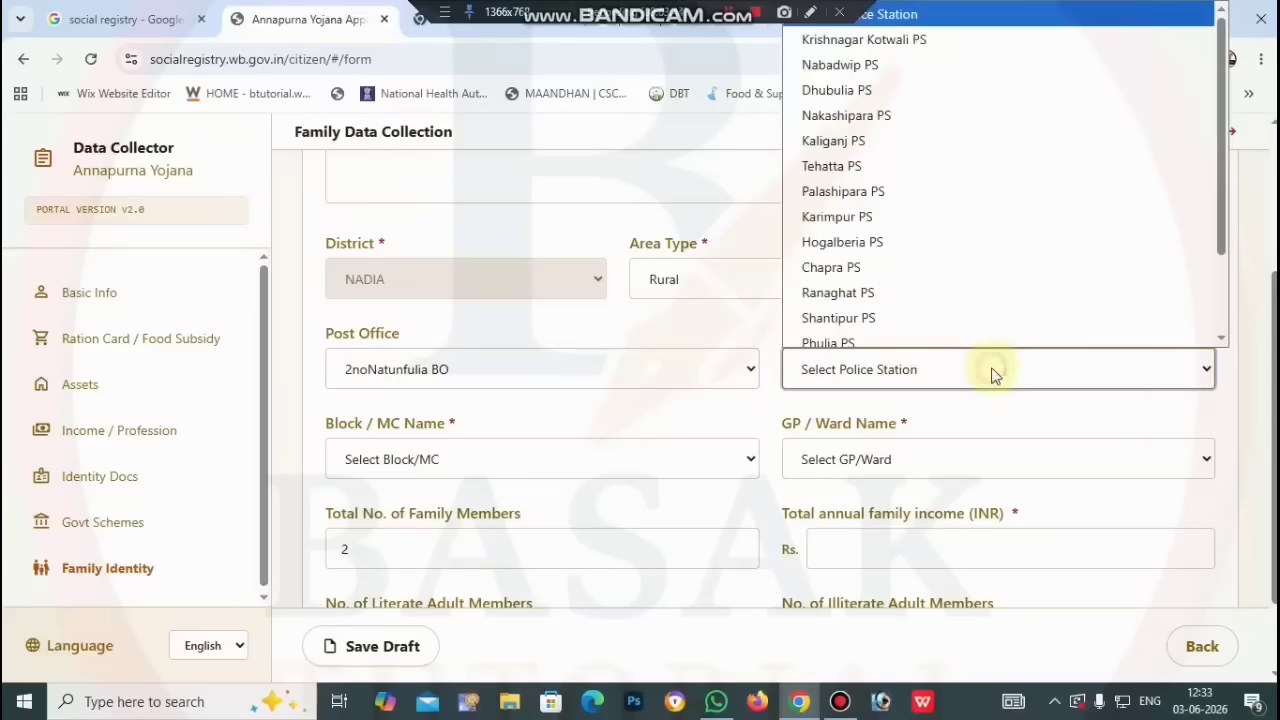
pyautogui.click(931, 300)
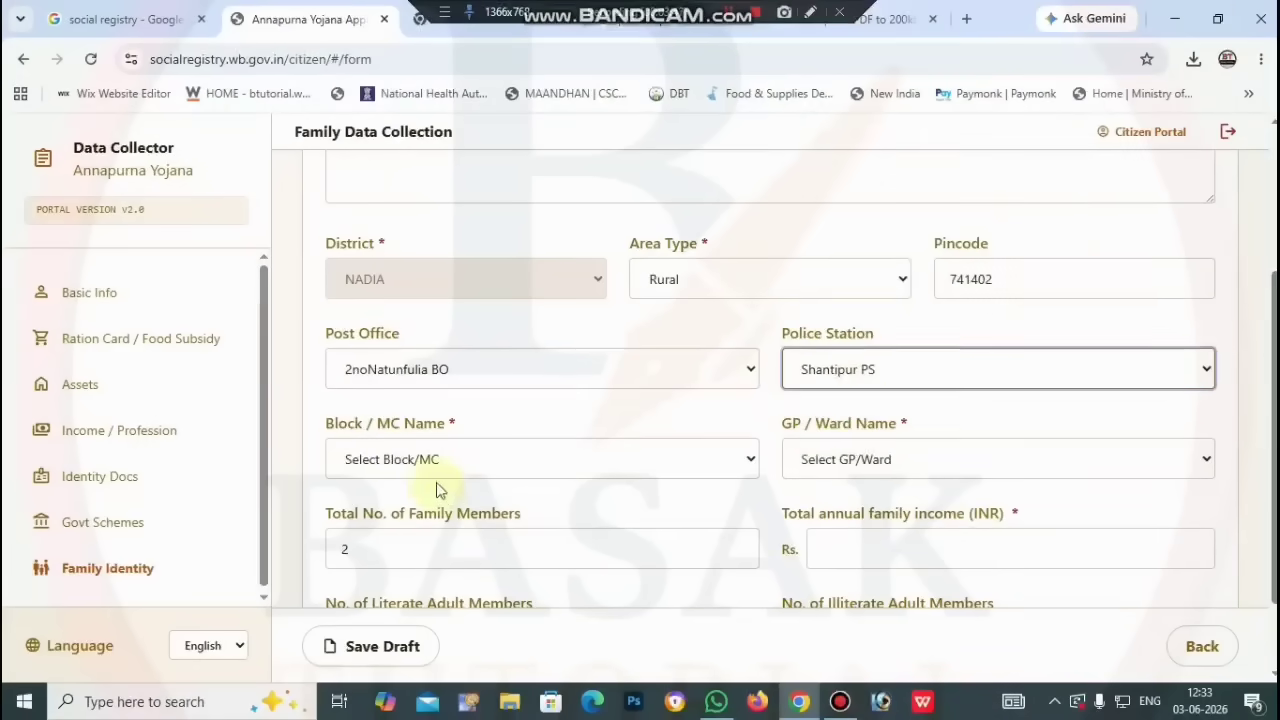
pyautogui.click(578, 466)
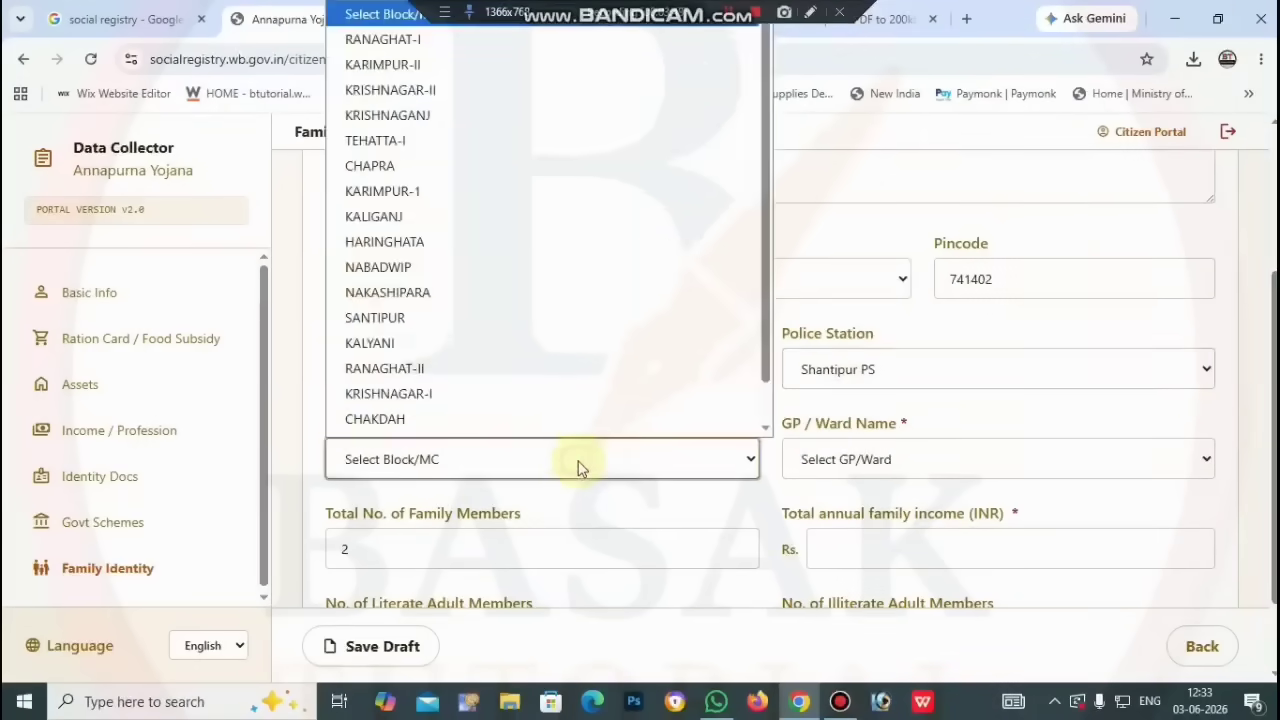
pyautogui.click(489, 298)
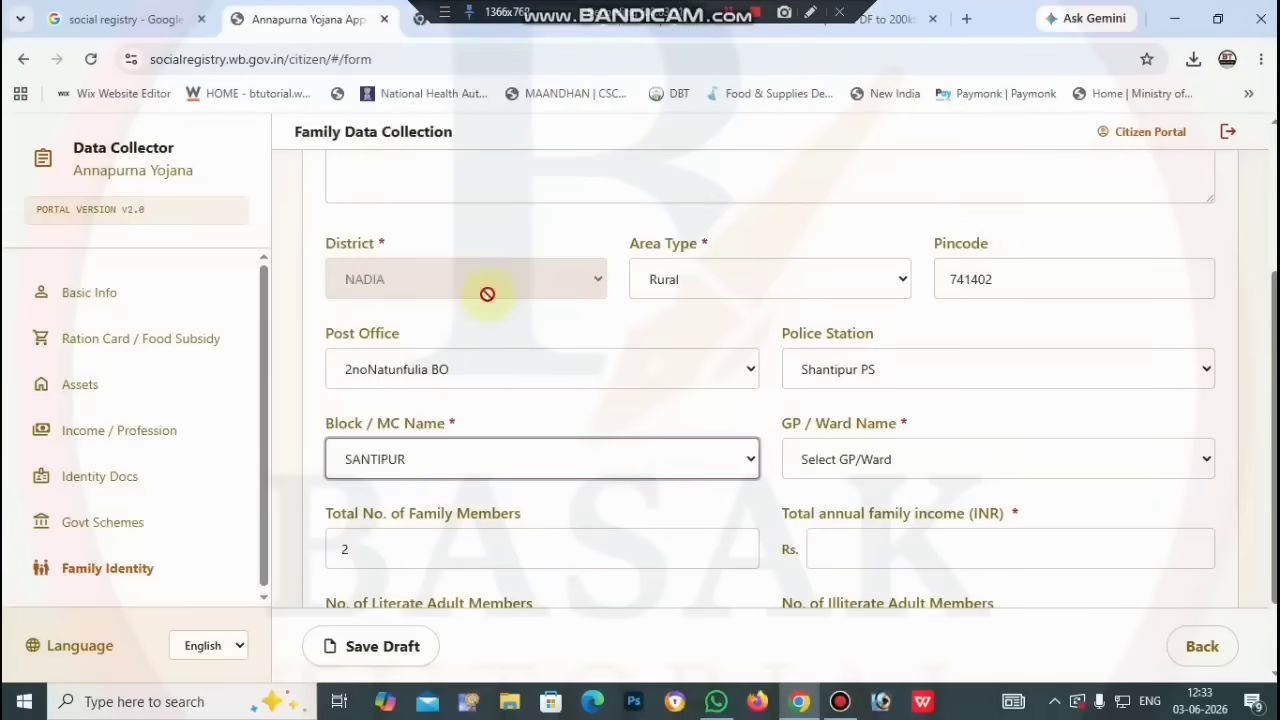
pyautogui.click(909, 459)
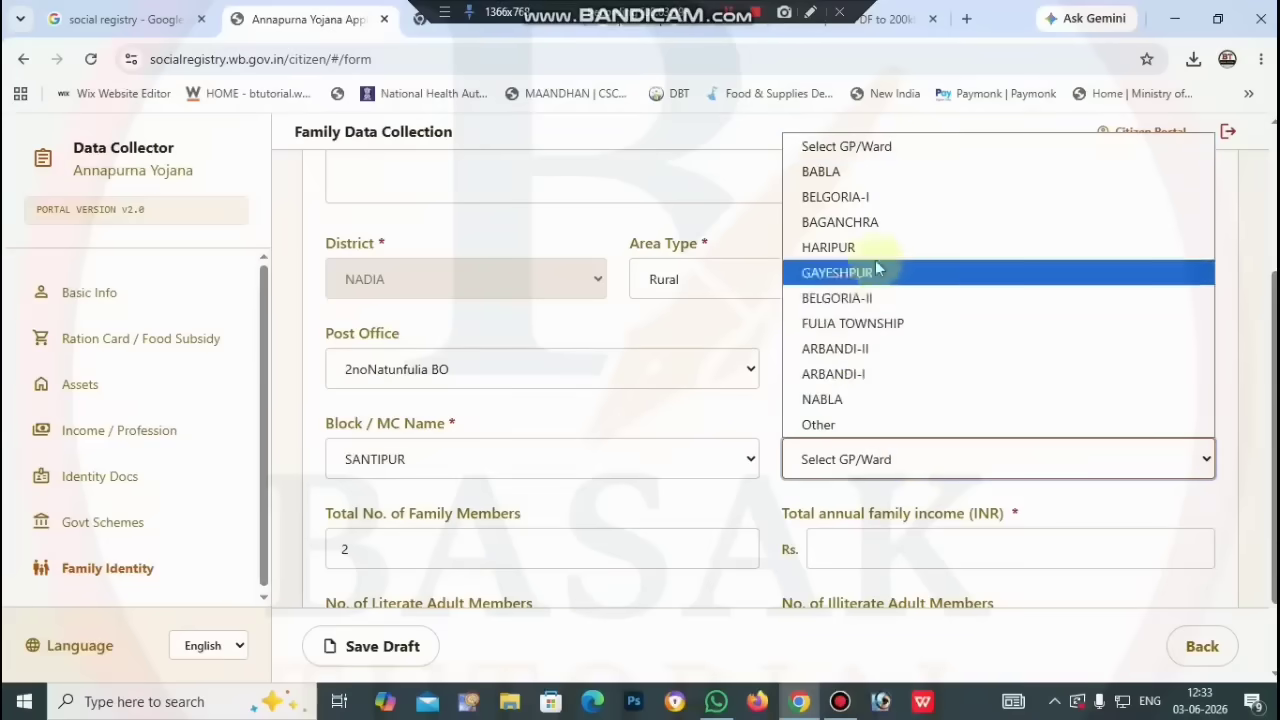
pyautogui.click(877, 197)
pyautogui.scroll(-1, 900, 515)
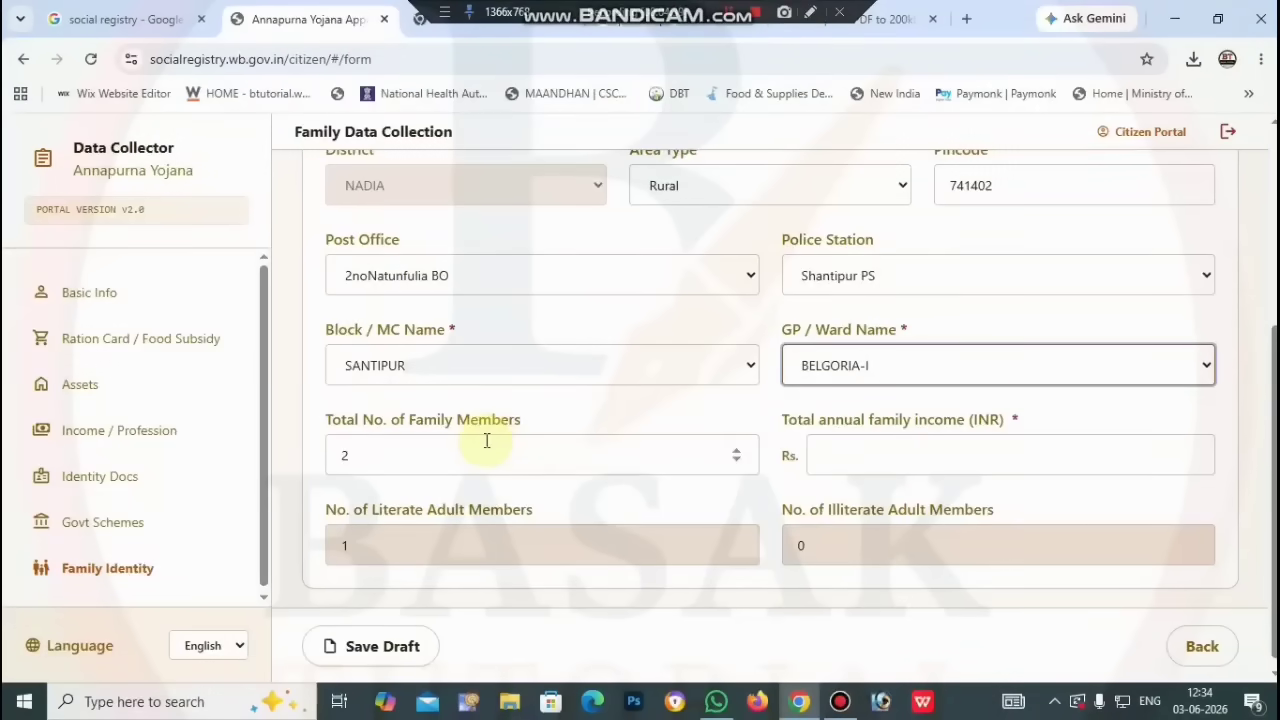
# Step: Raise Total No. of Family Members to 4 and enter annual family income 200000
pyautogui.click(736, 452)
pyautogui.click(736, 452)
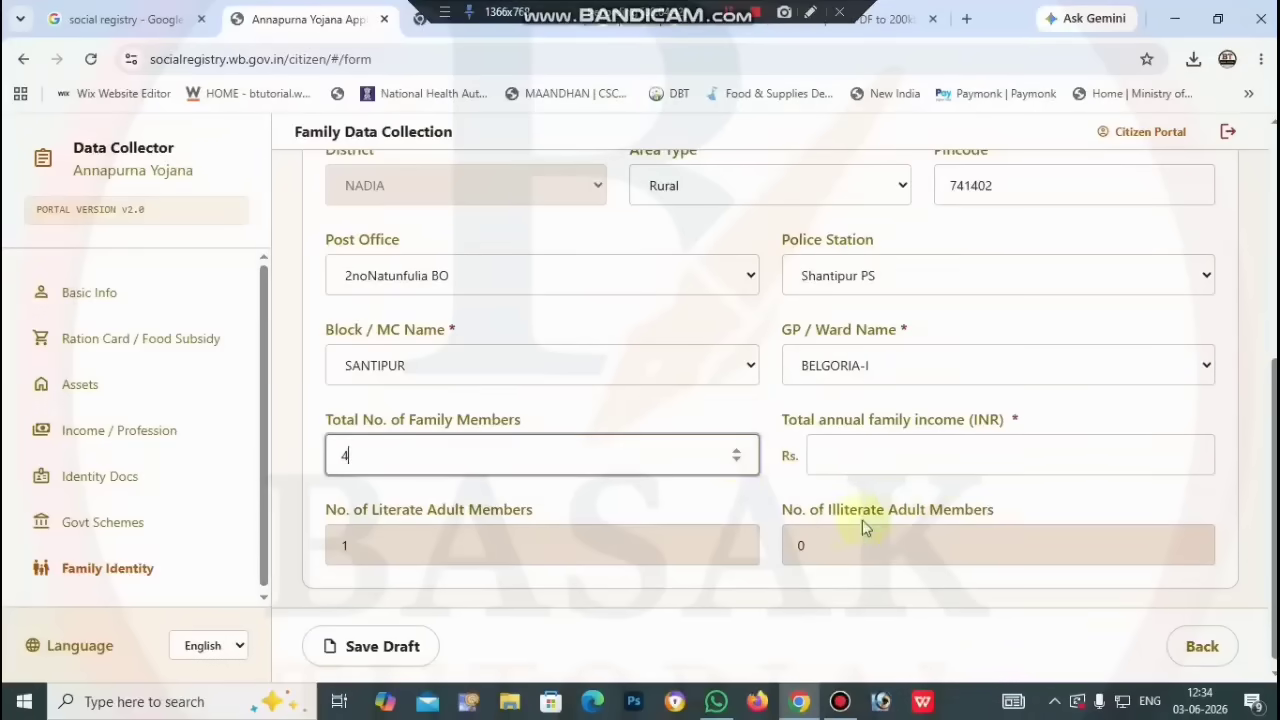
pyautogui.click(860, 455)
pyautogui.write('200000')
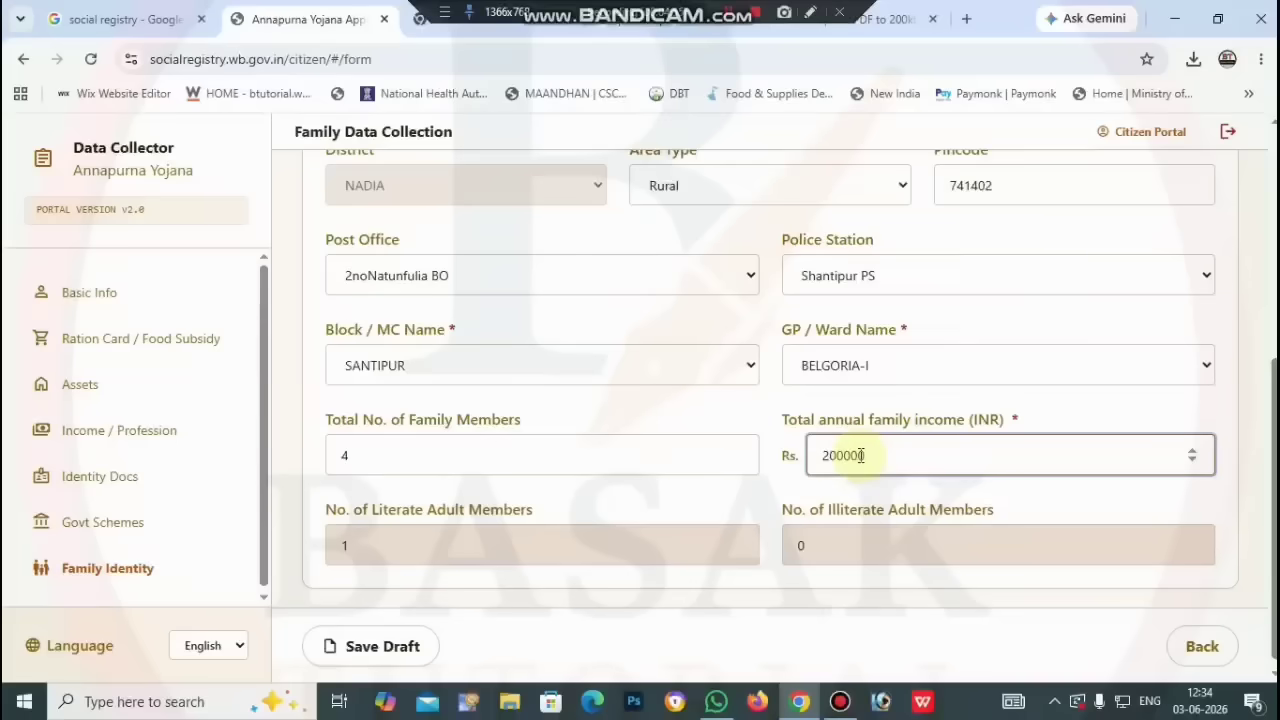
pyautogui.scroll(-1, 477, 594)
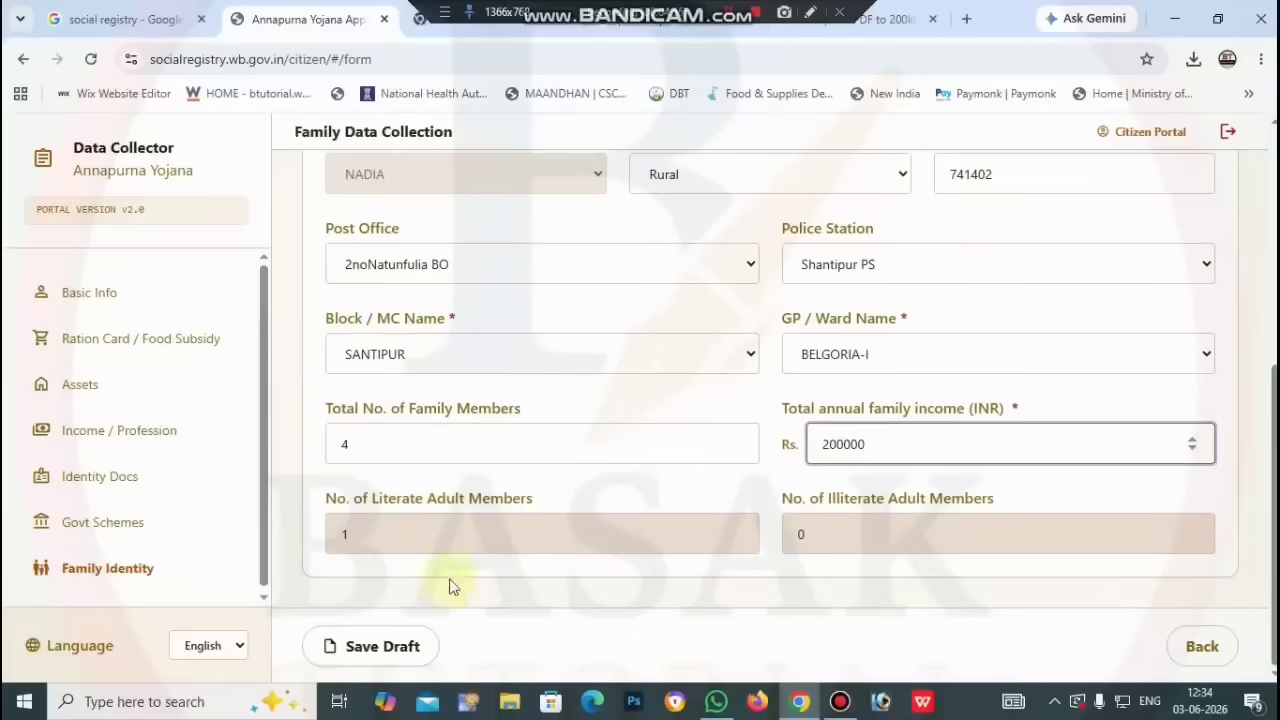
pyautogui.click(381, 534)
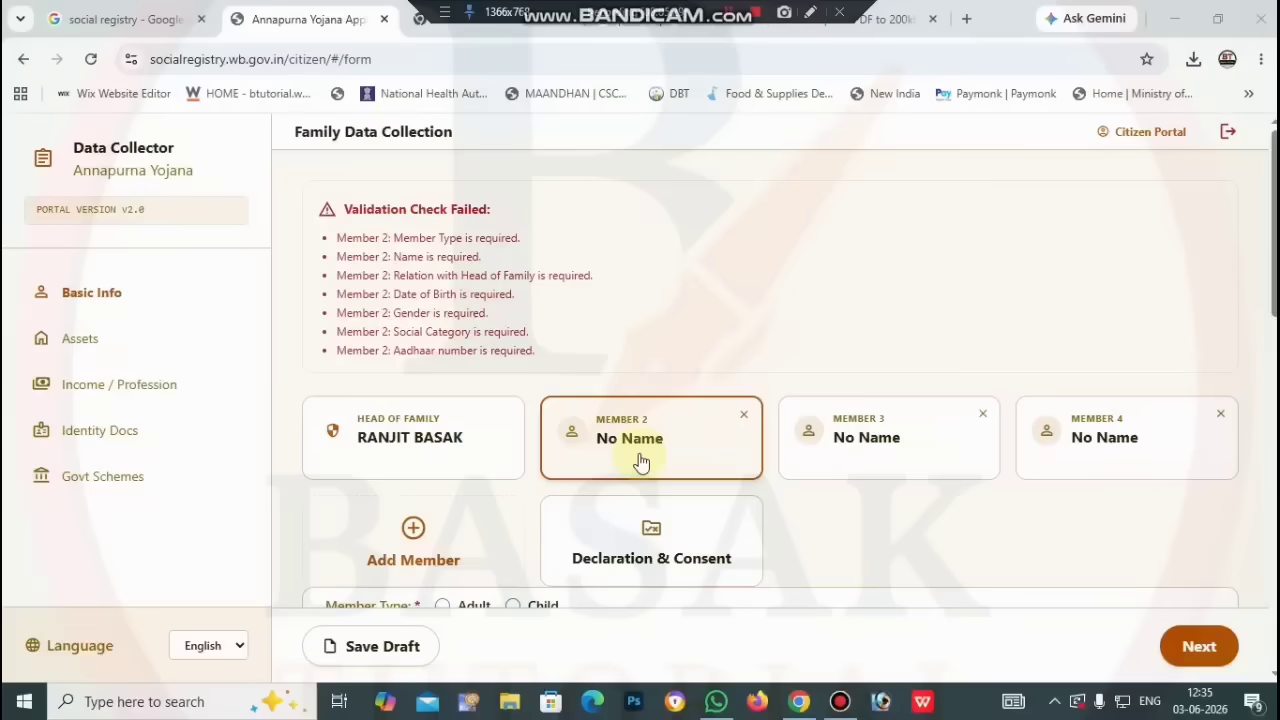
# Step: Delete the Member 4 and Member 3 cards, then add one new member entry
pyautogui.click(1220, 414)
pyautogui.click(983, 414)
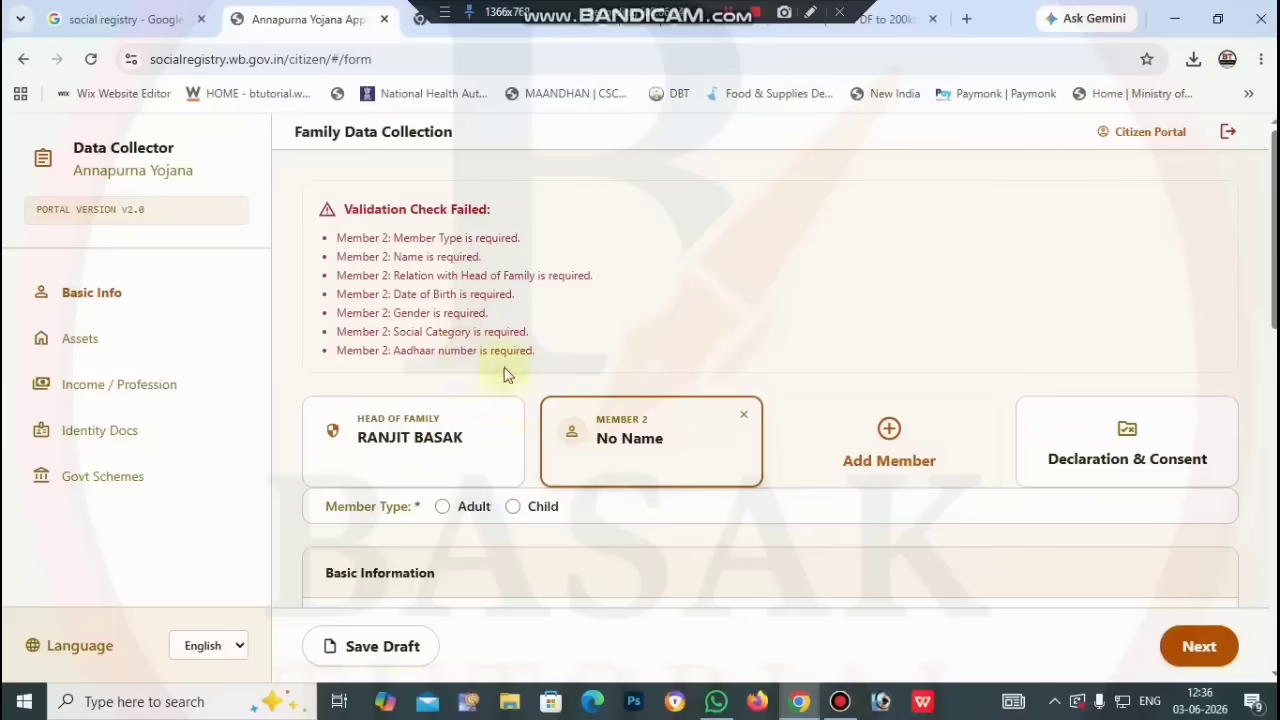
pyautogui.click(886, 432)
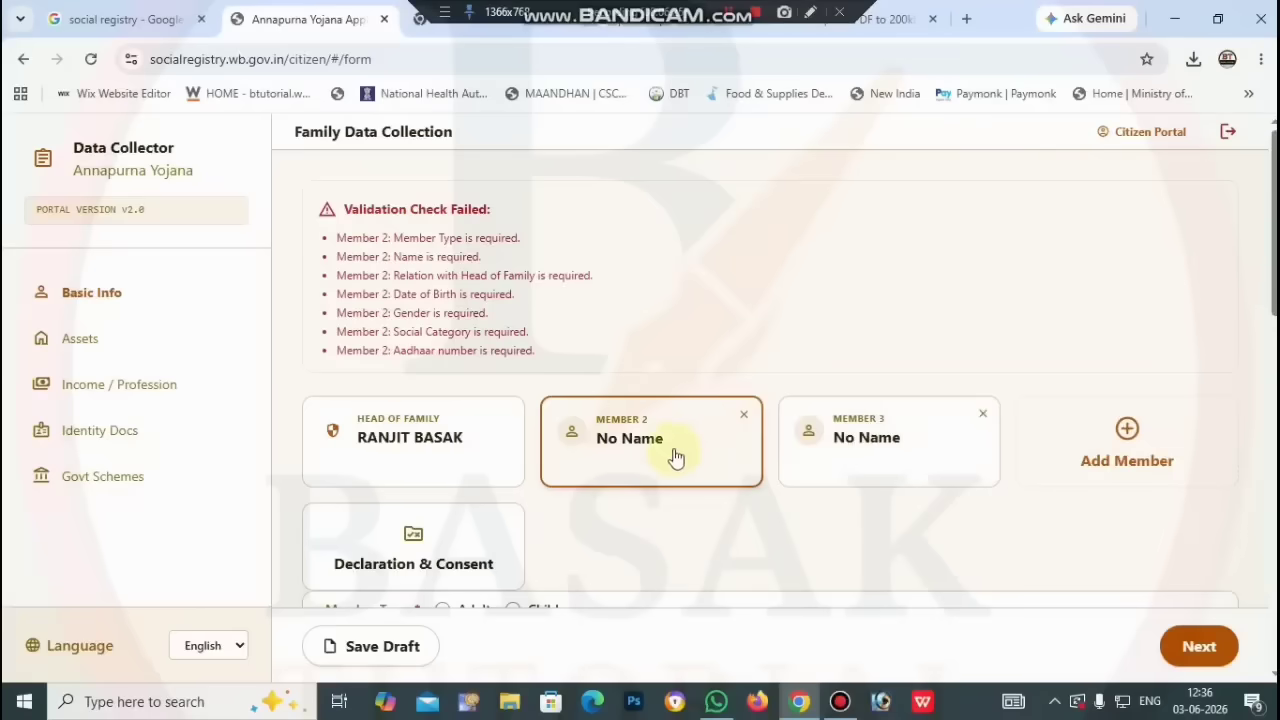
pyautogui.scroll(-2, 683, 458)
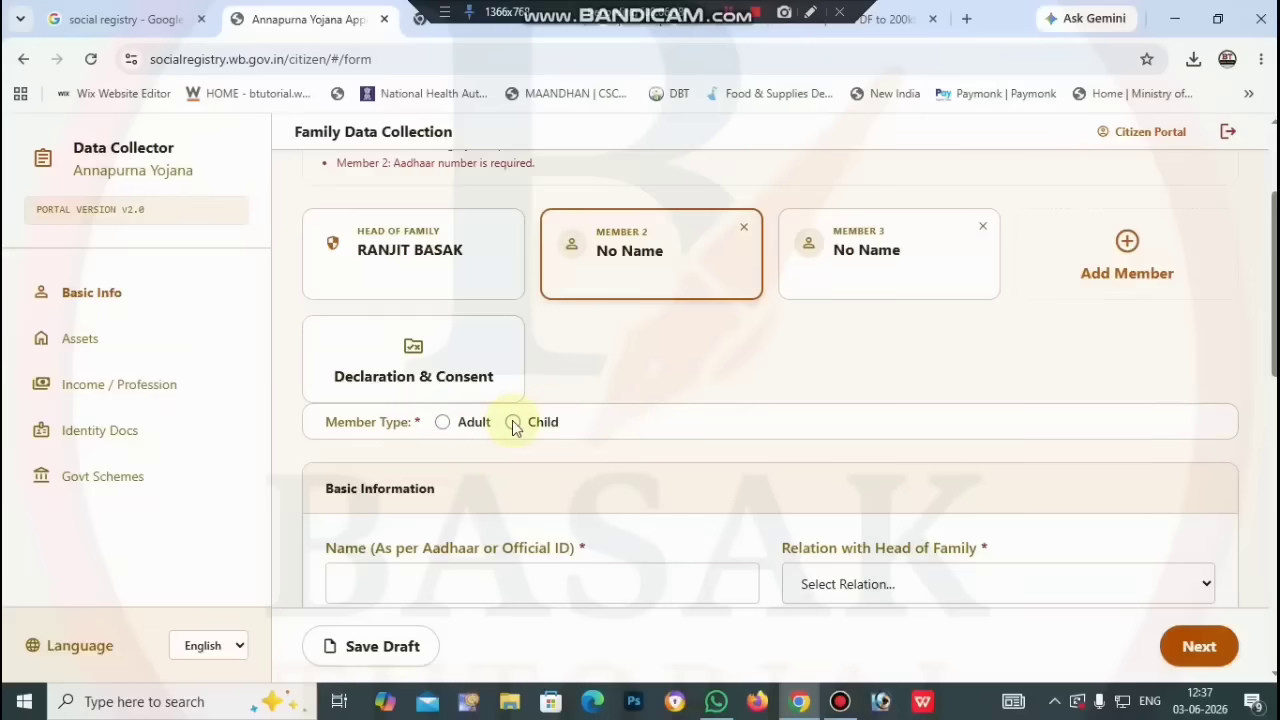
# Step: Mark Member 2 as an Adult, leaving relation and date of birth empty
pyautogui.click(443, 424)
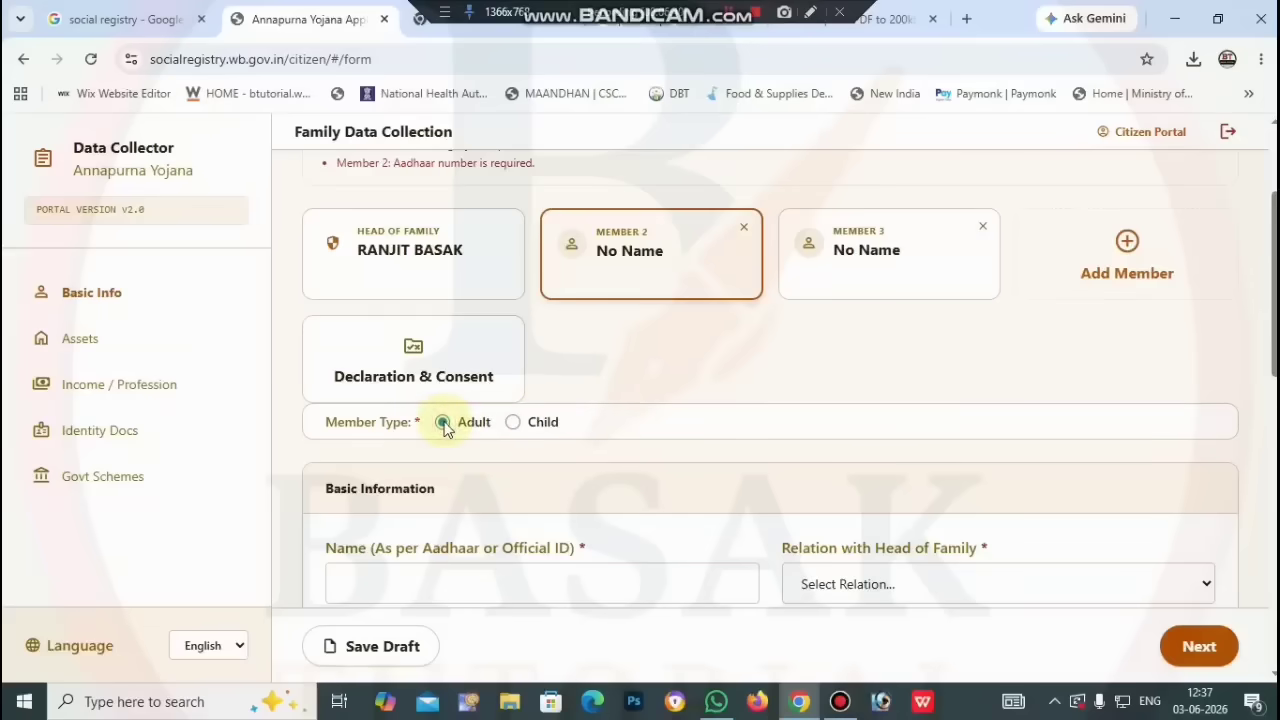
pyautogui.scroll(-3, 609, 380)
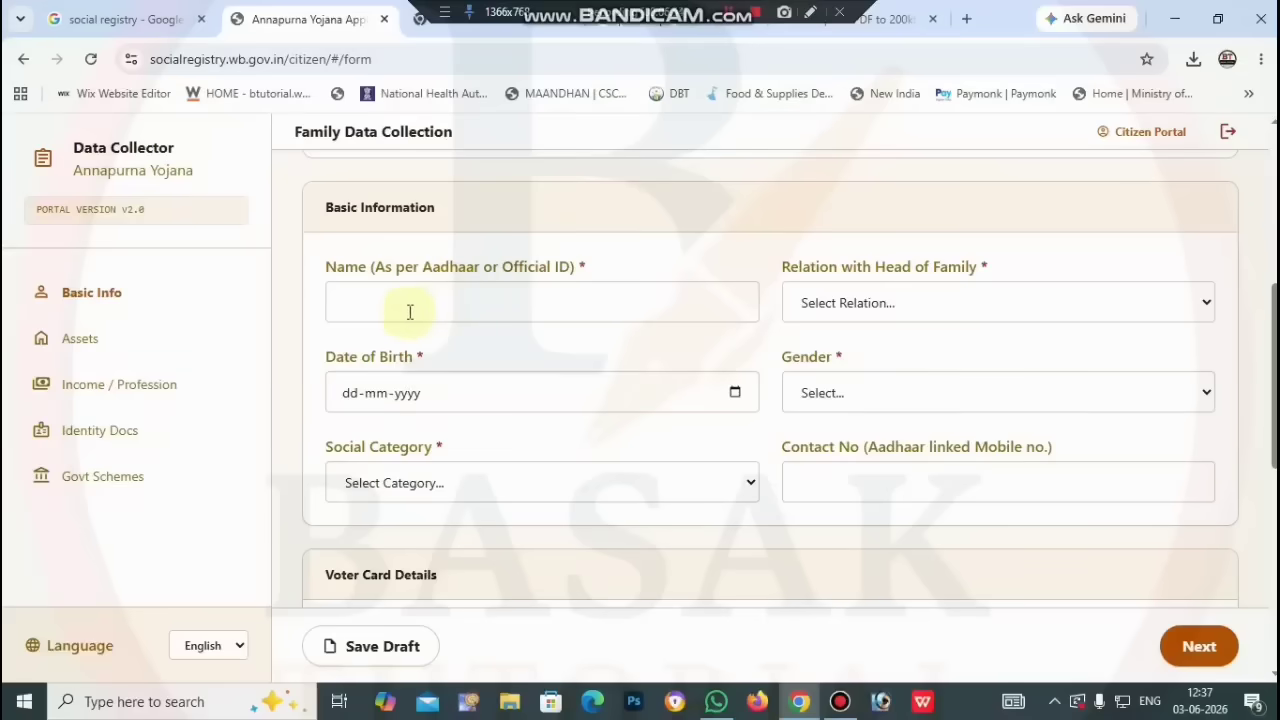
pyautogui.click(855, 303)
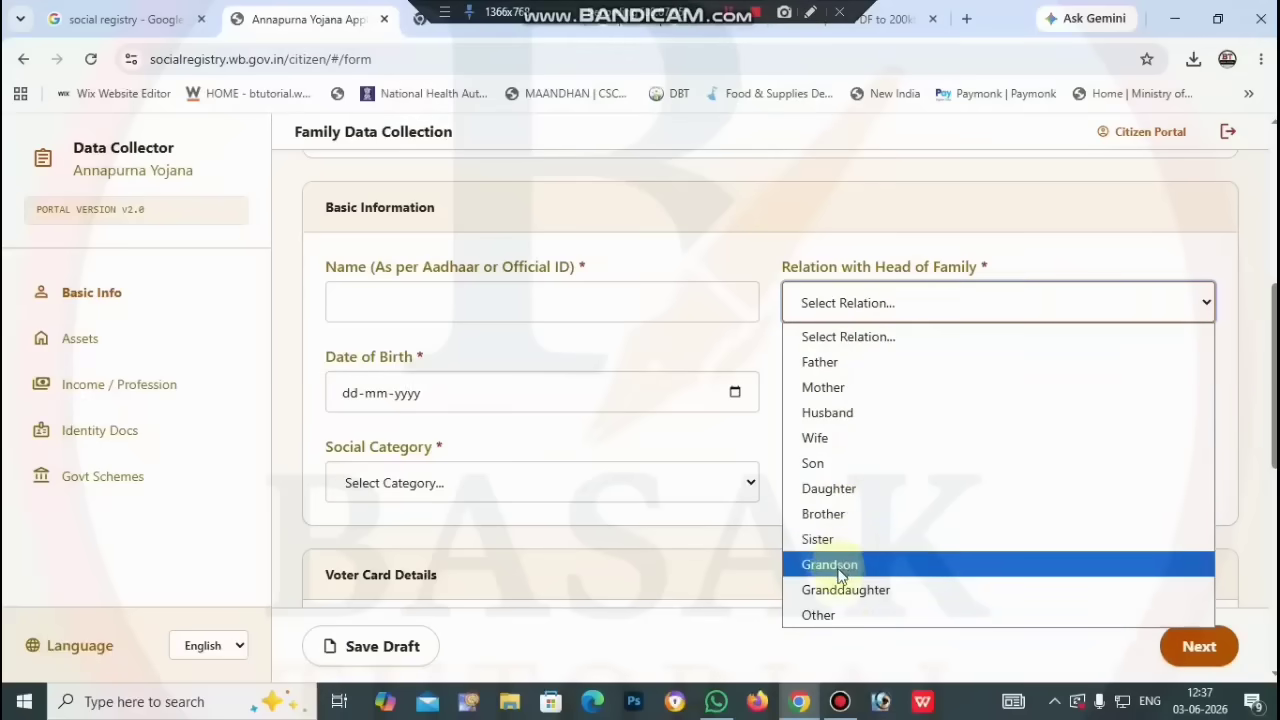
pyautogui.click(830, 636)
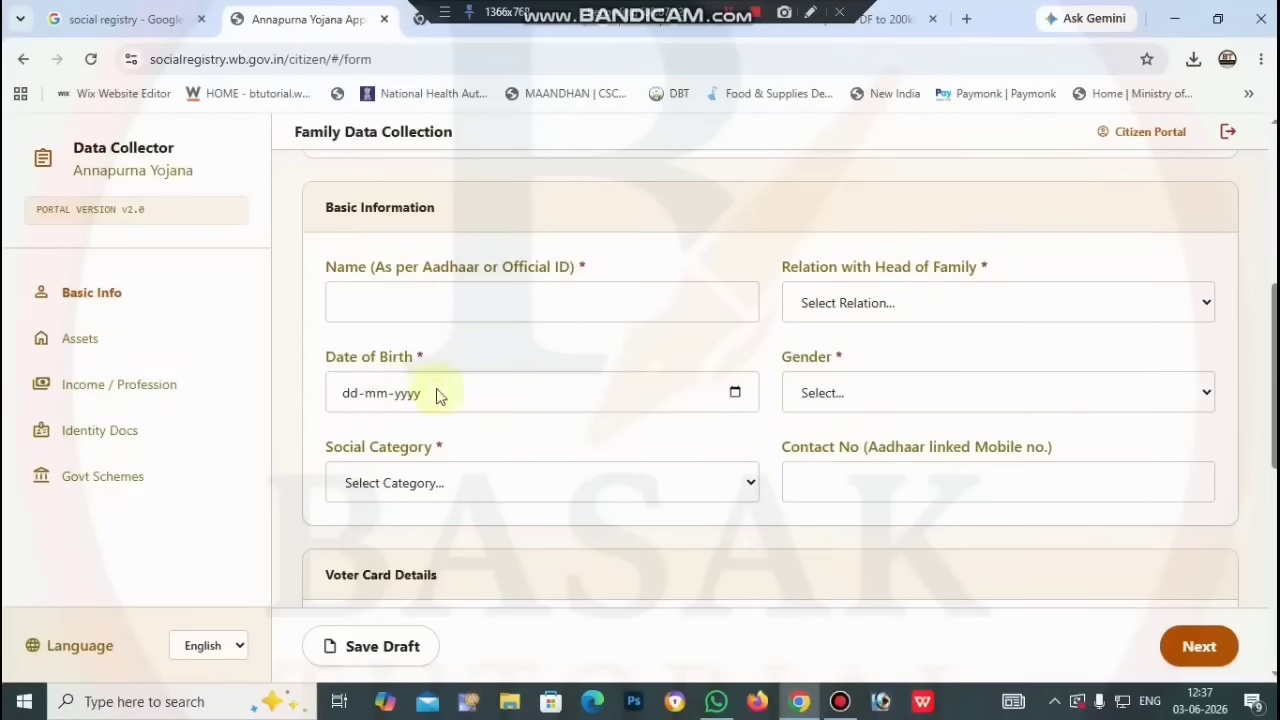
pyautogui.click(734, 392)
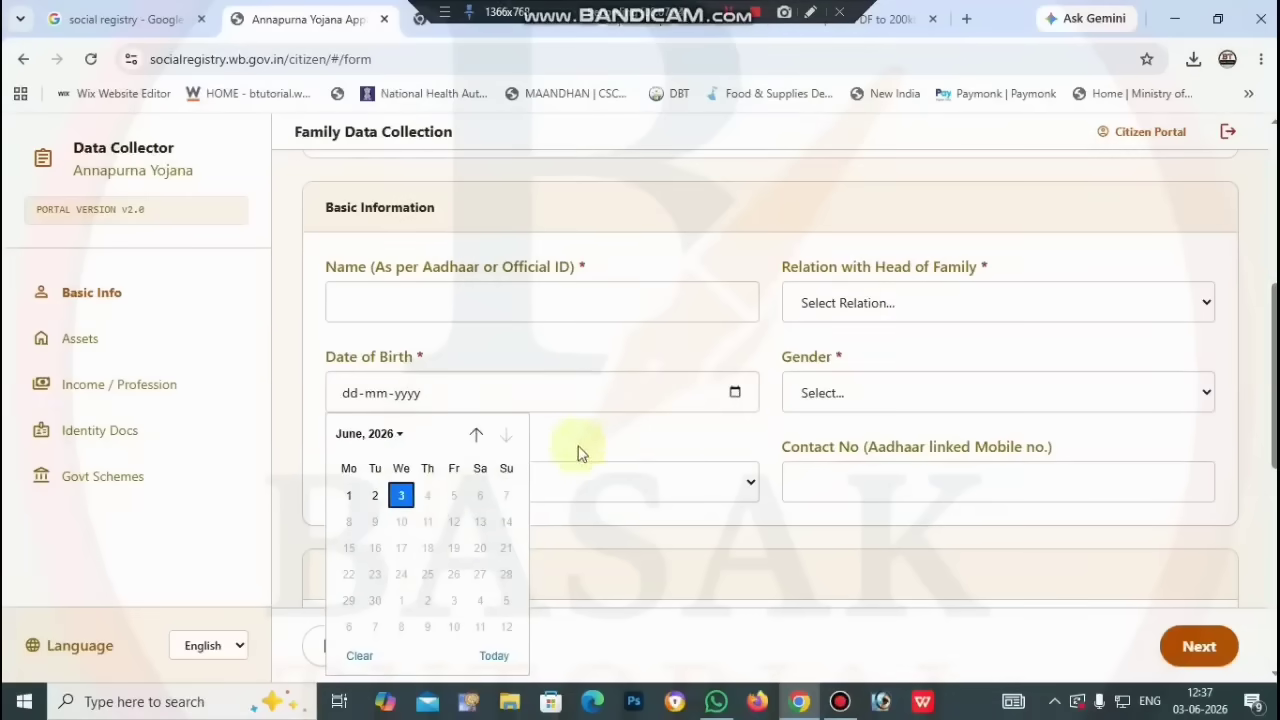
pyautogui.click(606, 430)
# Step: Choose Female for gender and Others for social category
pyautogui.click(876, 395)
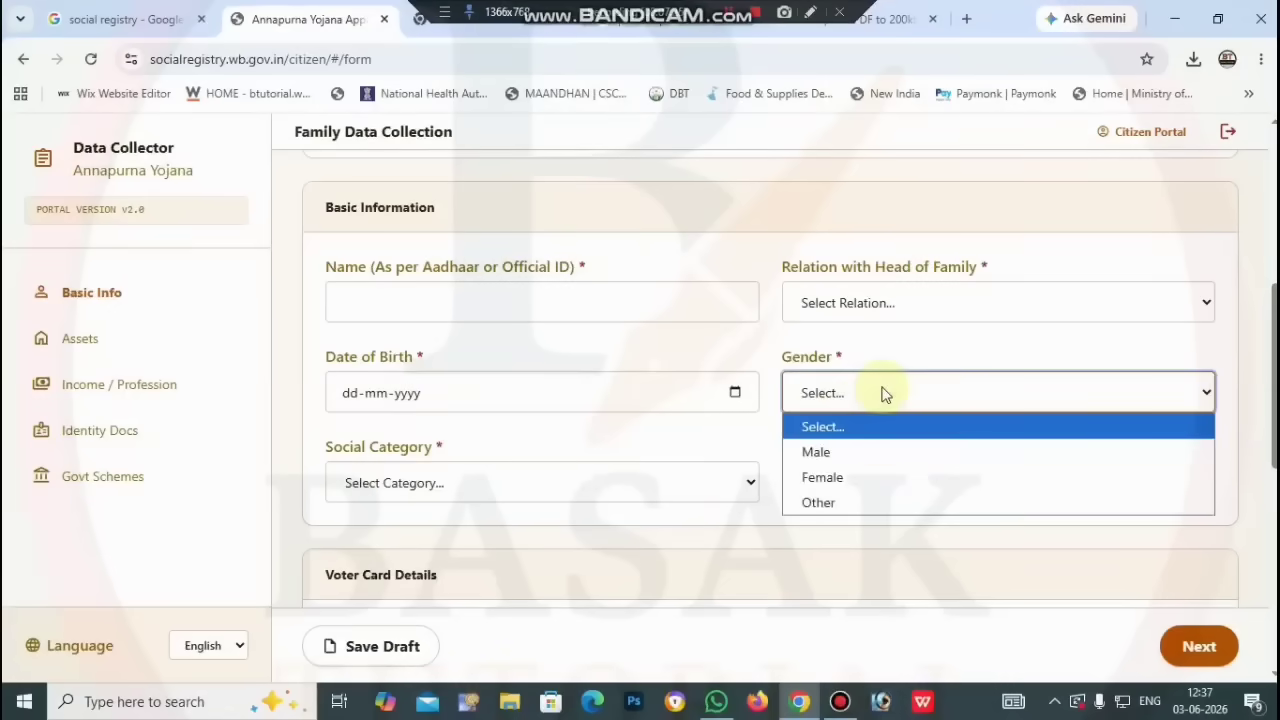
pyautogui.click(864, 477)
pyautogui.click(497, 488)
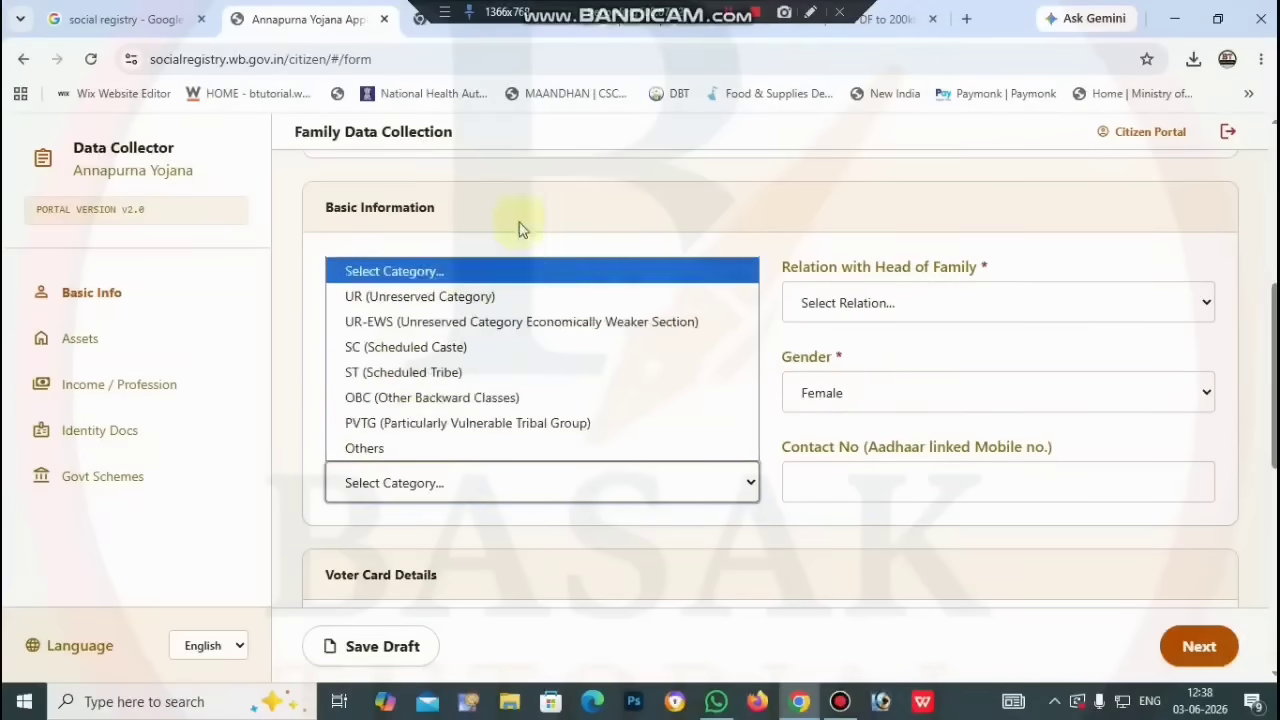
pyautogui.click(435, 448)
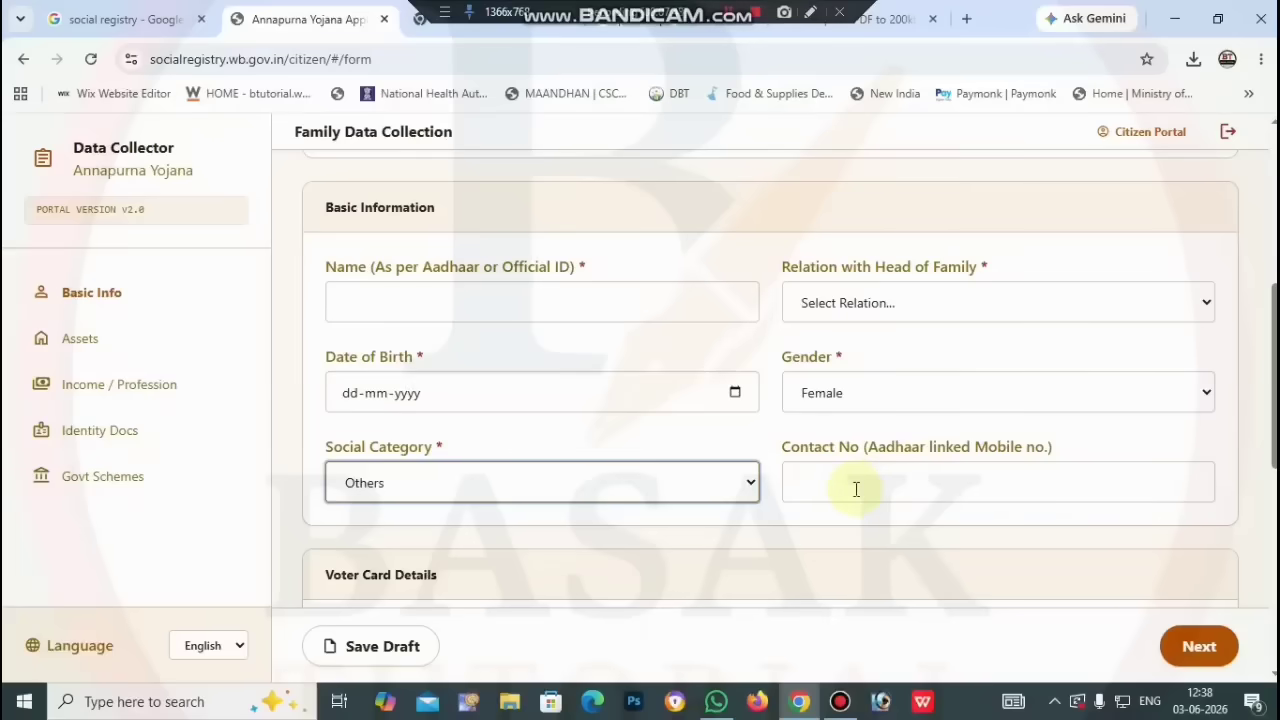
pyautogui.scroll(-1, 855, 495)
pyautogui.scroll(-1, 855, 500)
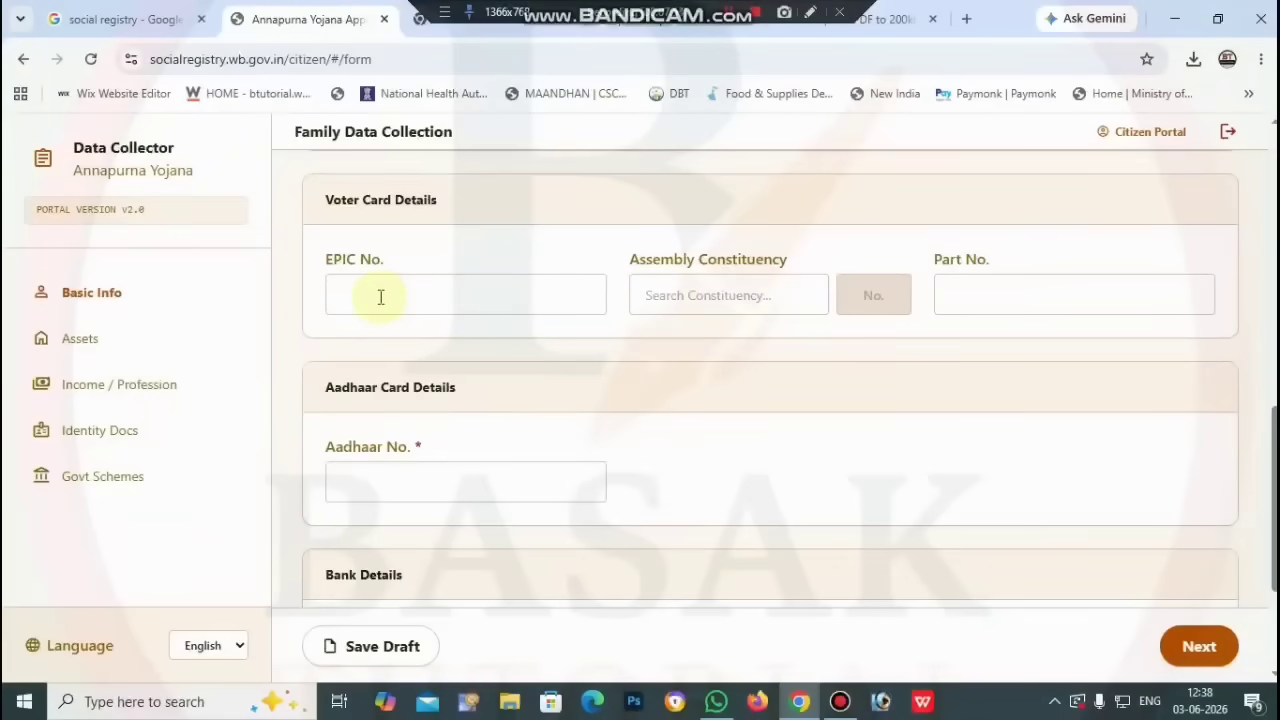
pyautogui.click(808, 300)
pyautogui.scroll(-10, 895, 445)
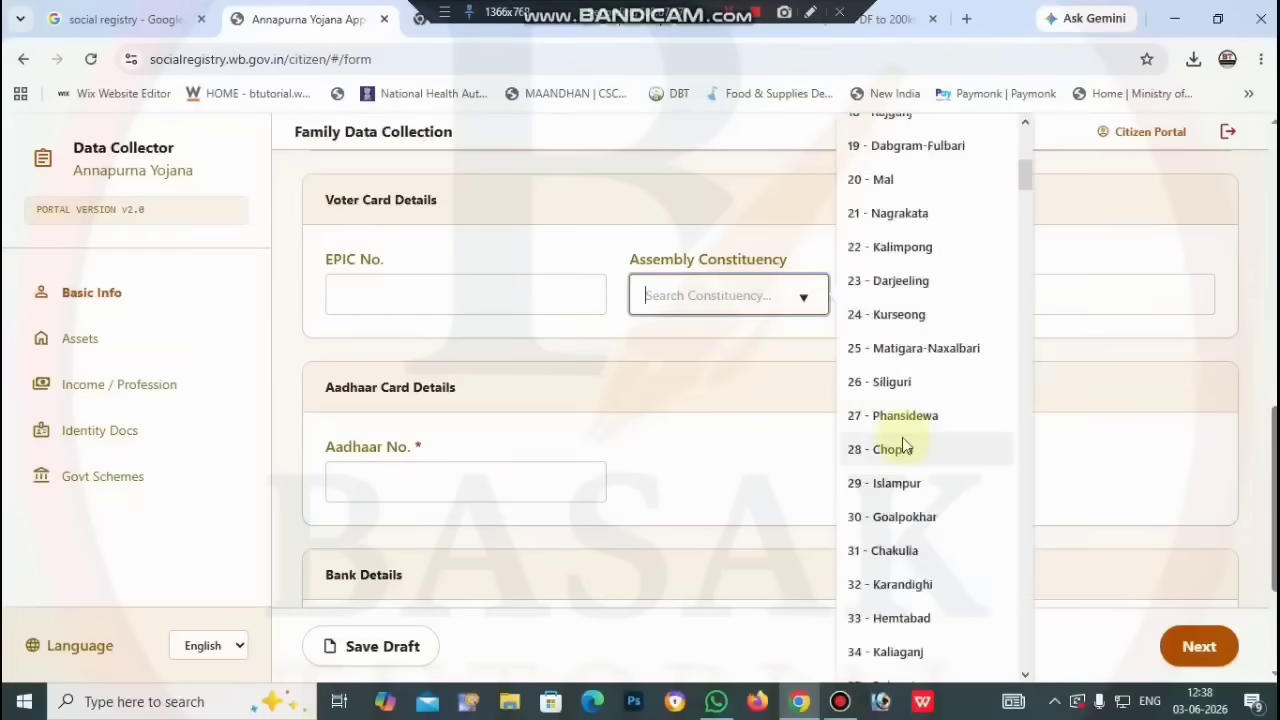
pyautogui.scroll(-15, 903, 453)
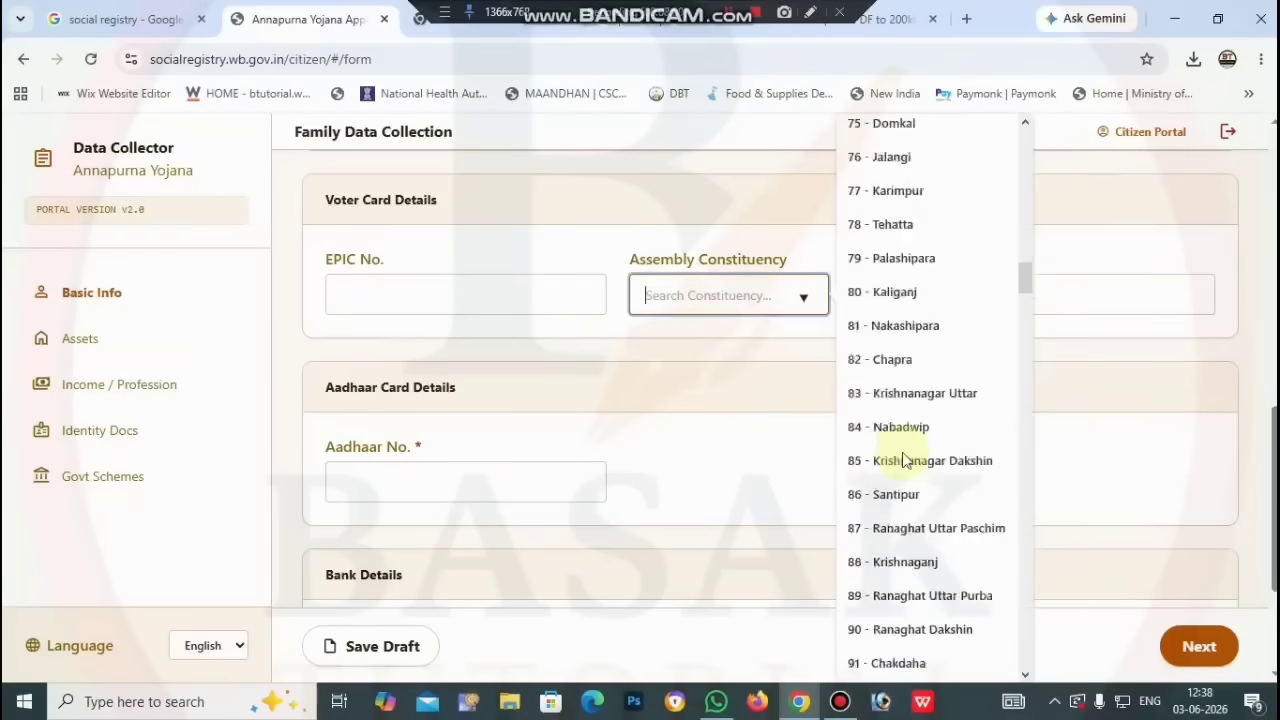
pyautogui.click(903, 382)
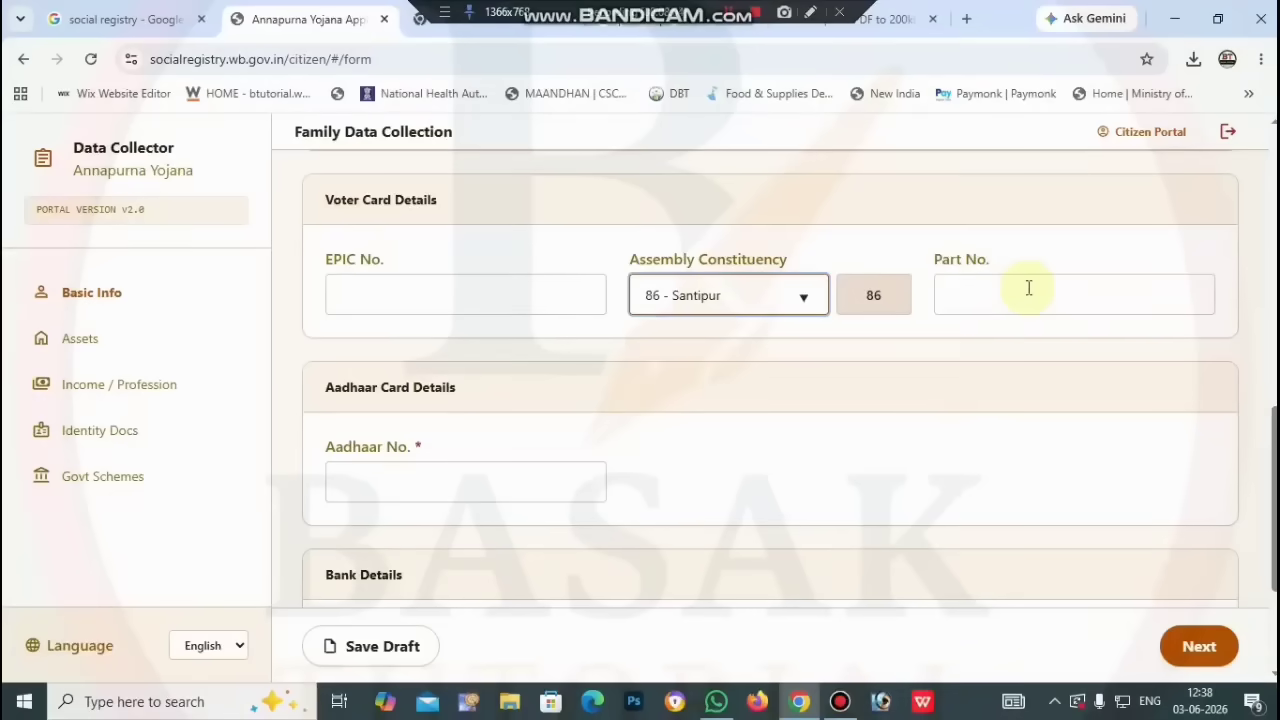
pyautogui.scroll(-2, 1027, 287)
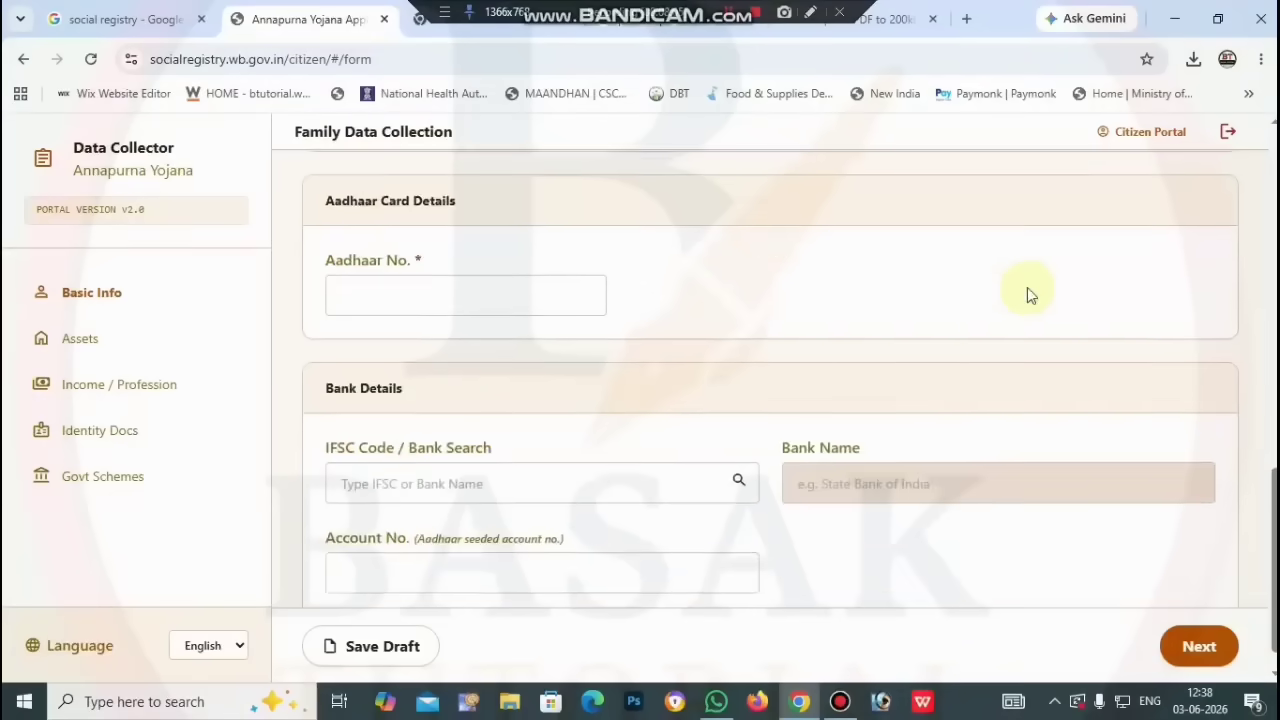
pyautogui.scroll(3, 690, 250)
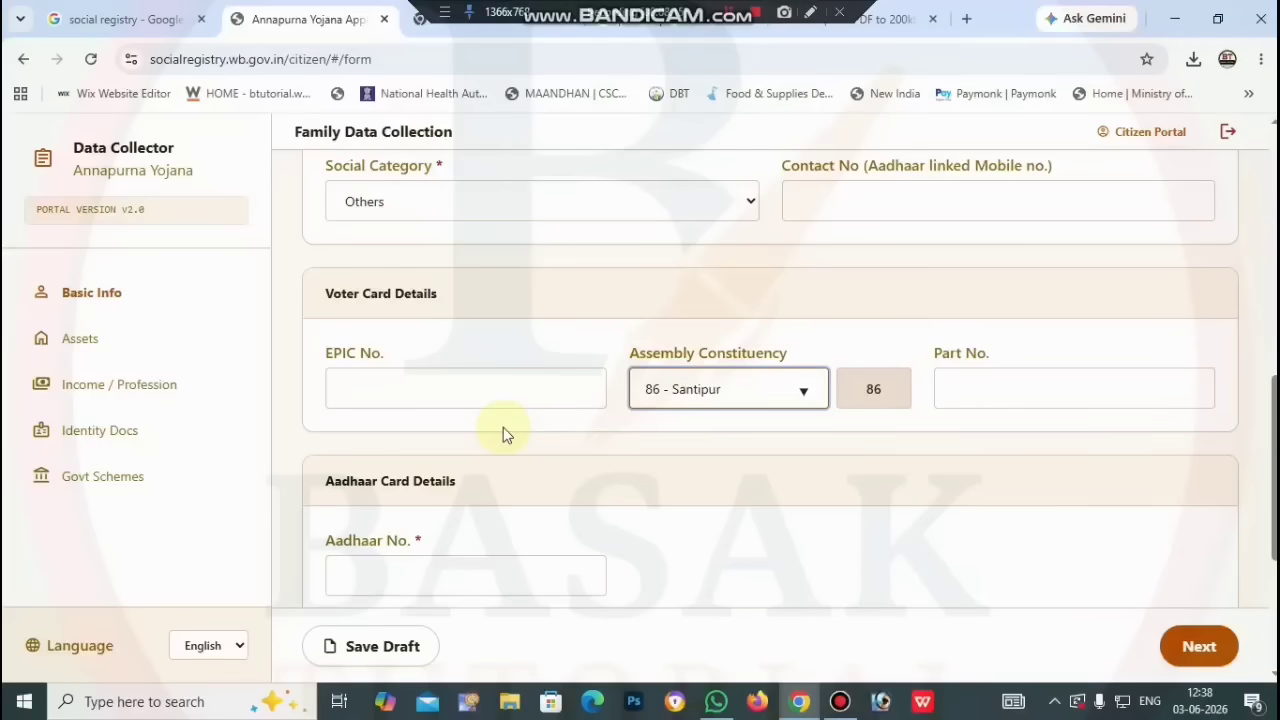
pyautogui.scroll(-2, 503, 427)
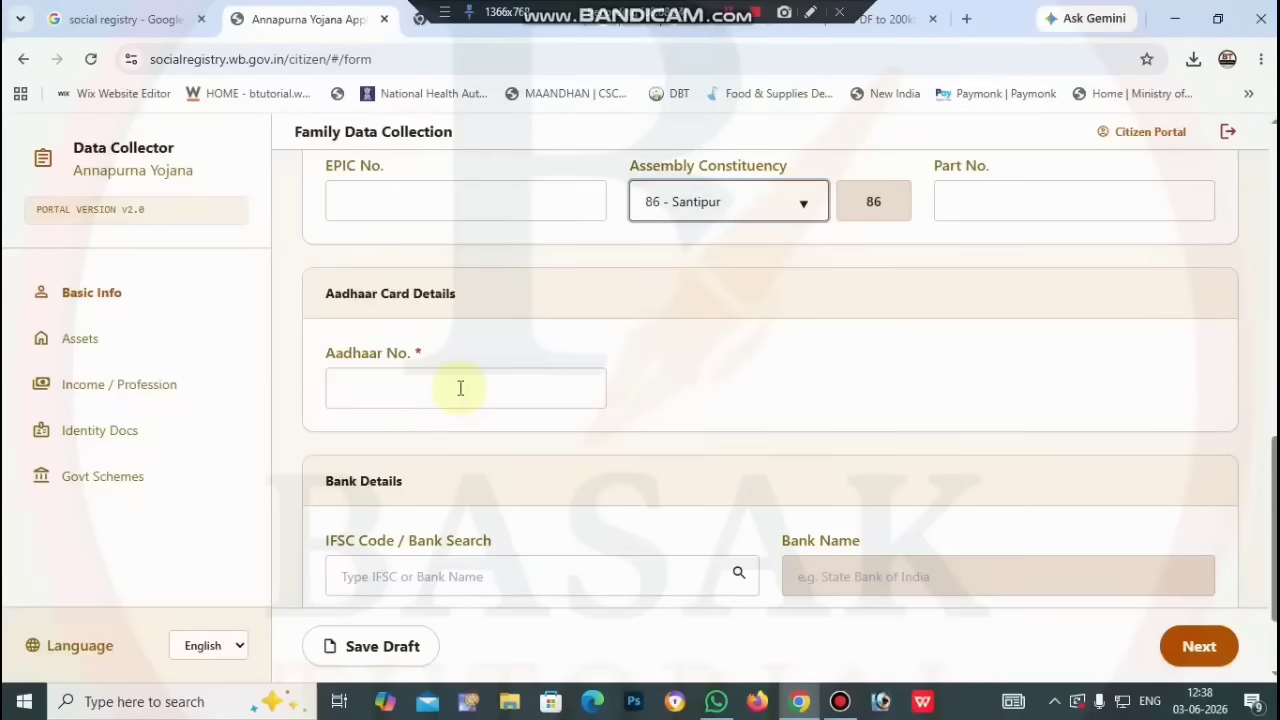
pyautogui.scroll(-2, 460, 388)
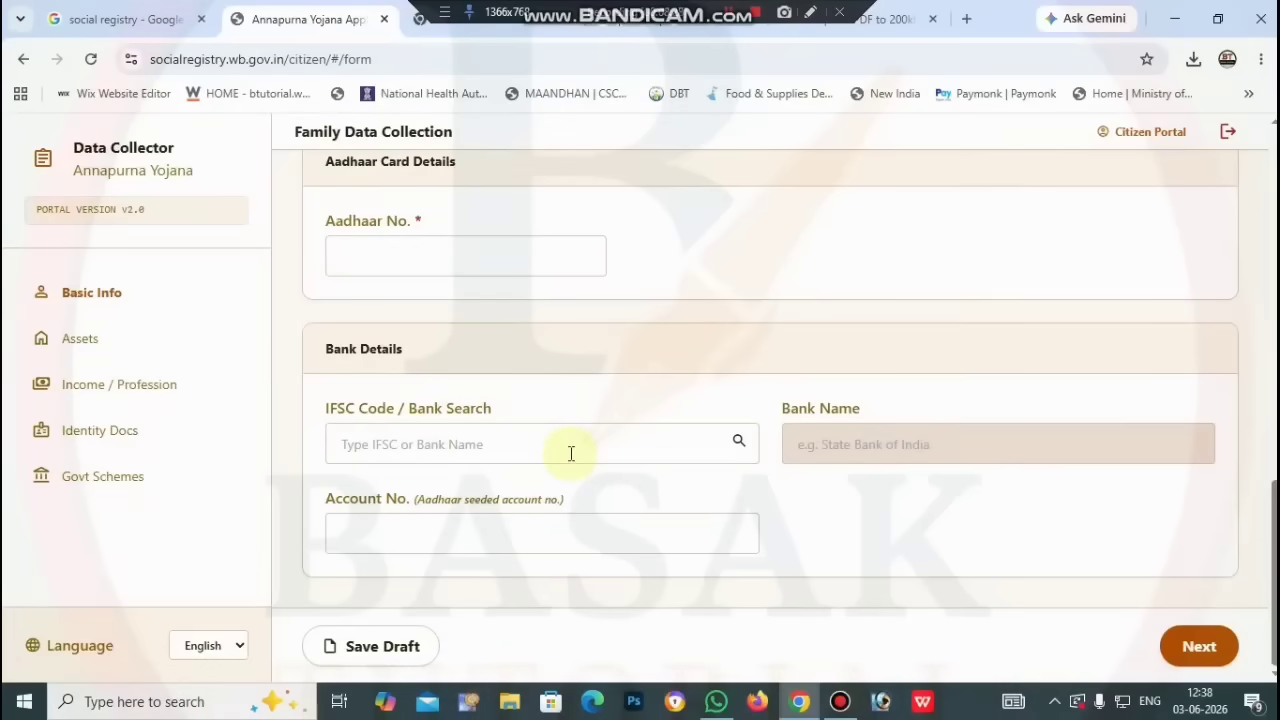
pyautogui.scroll(5, 634, 394)
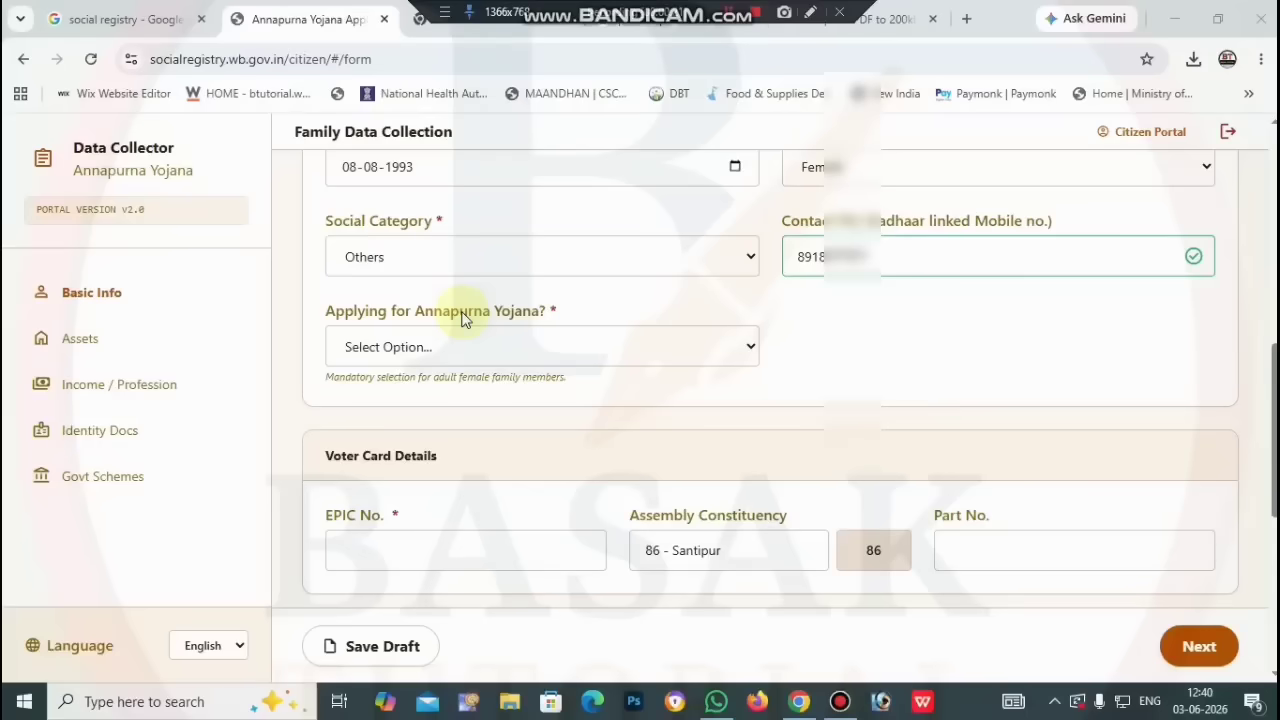
# Step: Mark the member as 'Yes, I am applying' for Annapurna Yojana and dismiss the Driver Updater popup
pyautogui.click(537, 348)
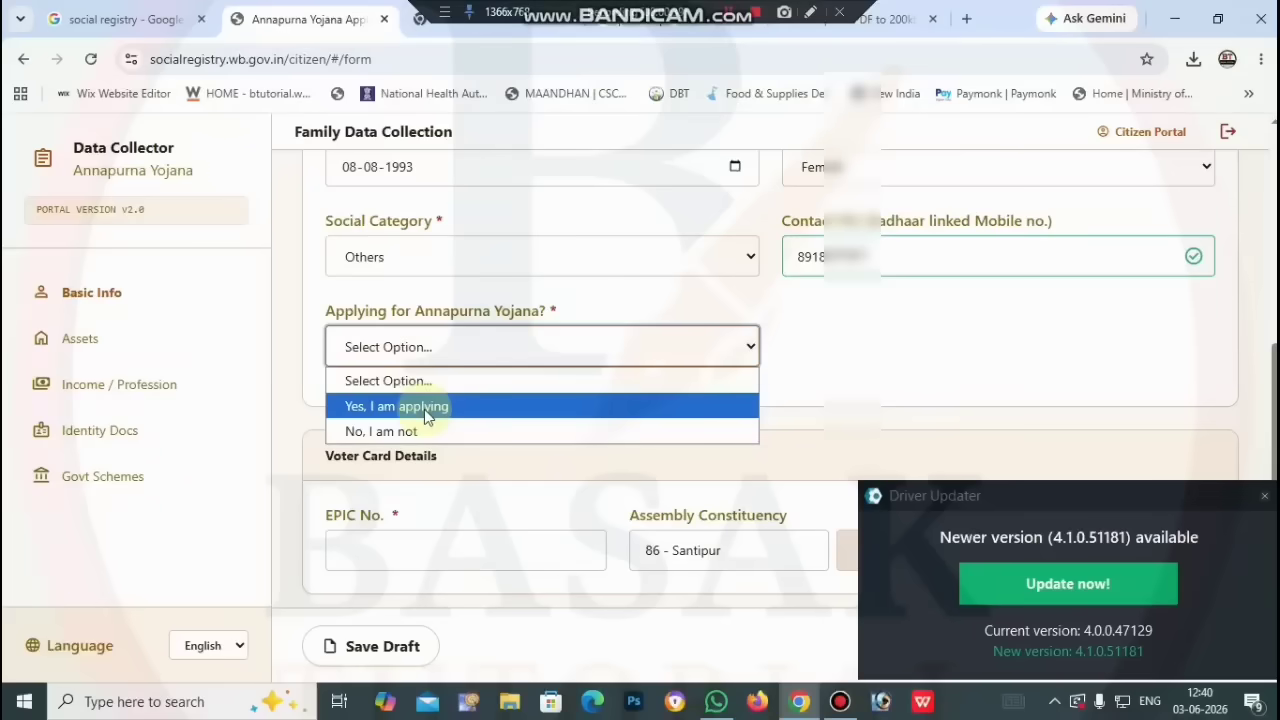
pyautogui.click(424, 409)
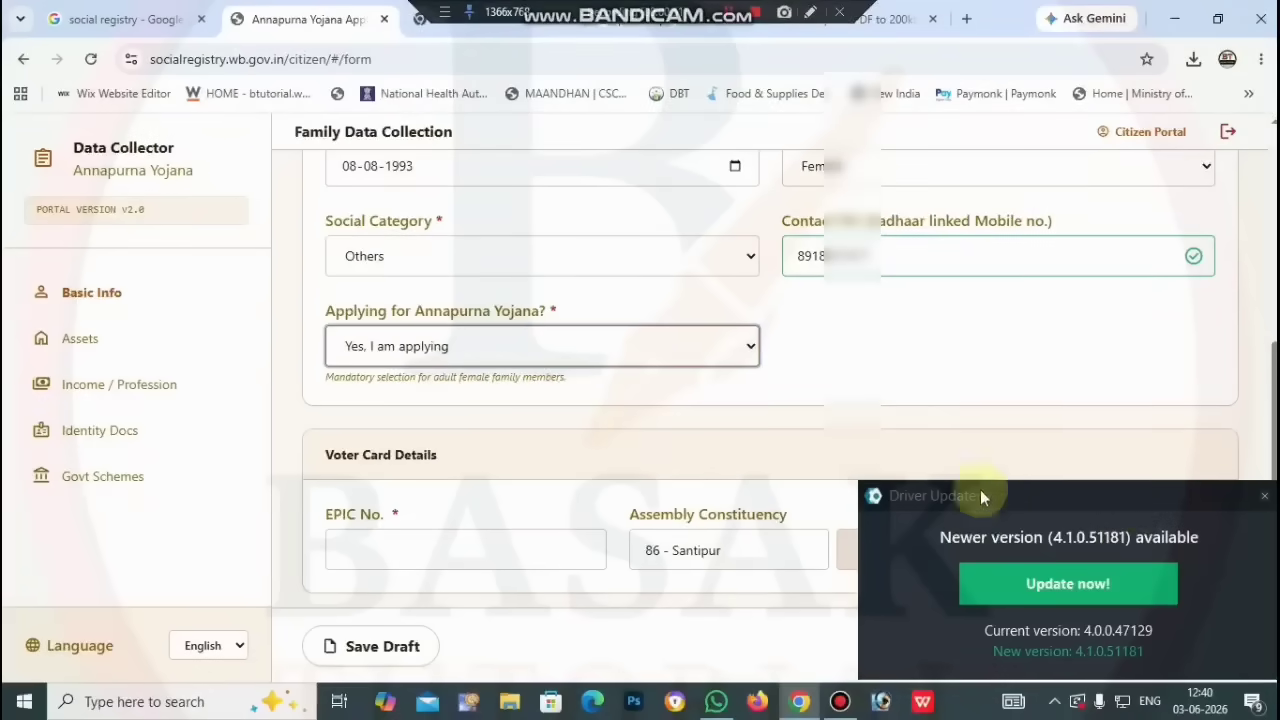
pyautogui.click(1264, 496)
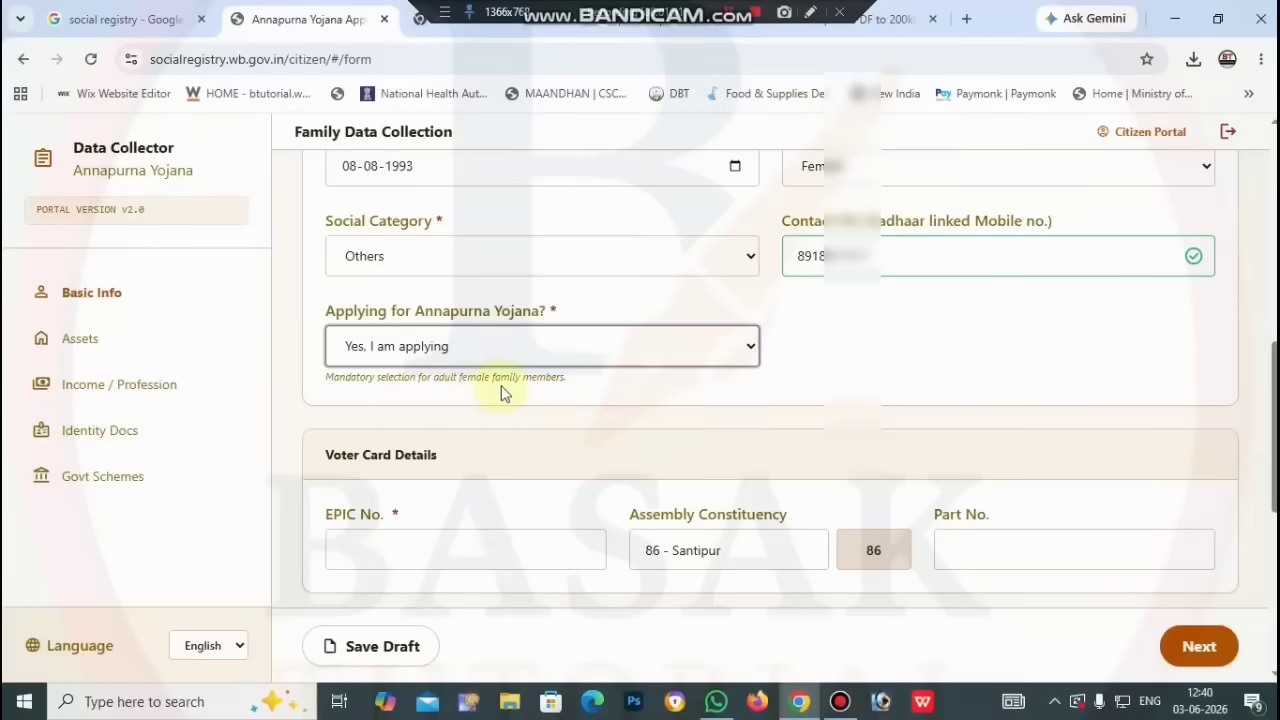
pyautogui.scroll(-2, 545, 393)
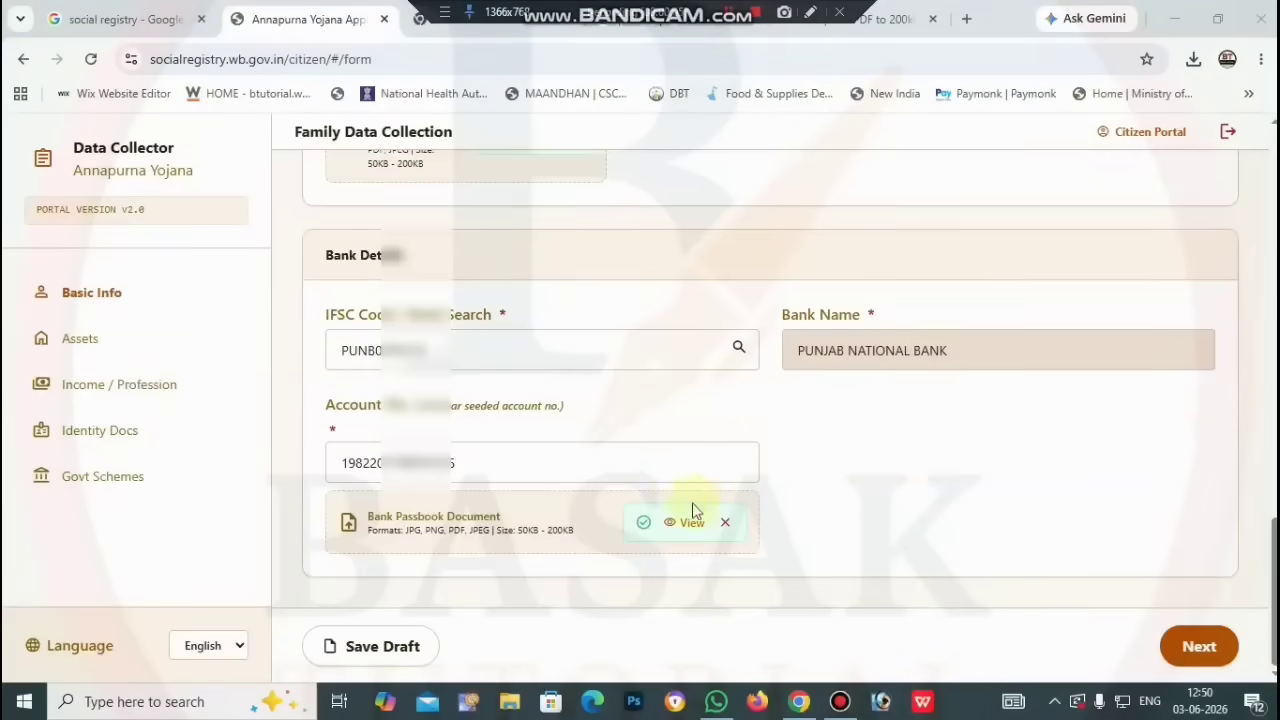
# Step: Save Member 2's form as a draft and move on to her assets details
pyautogui.click(404, 652)
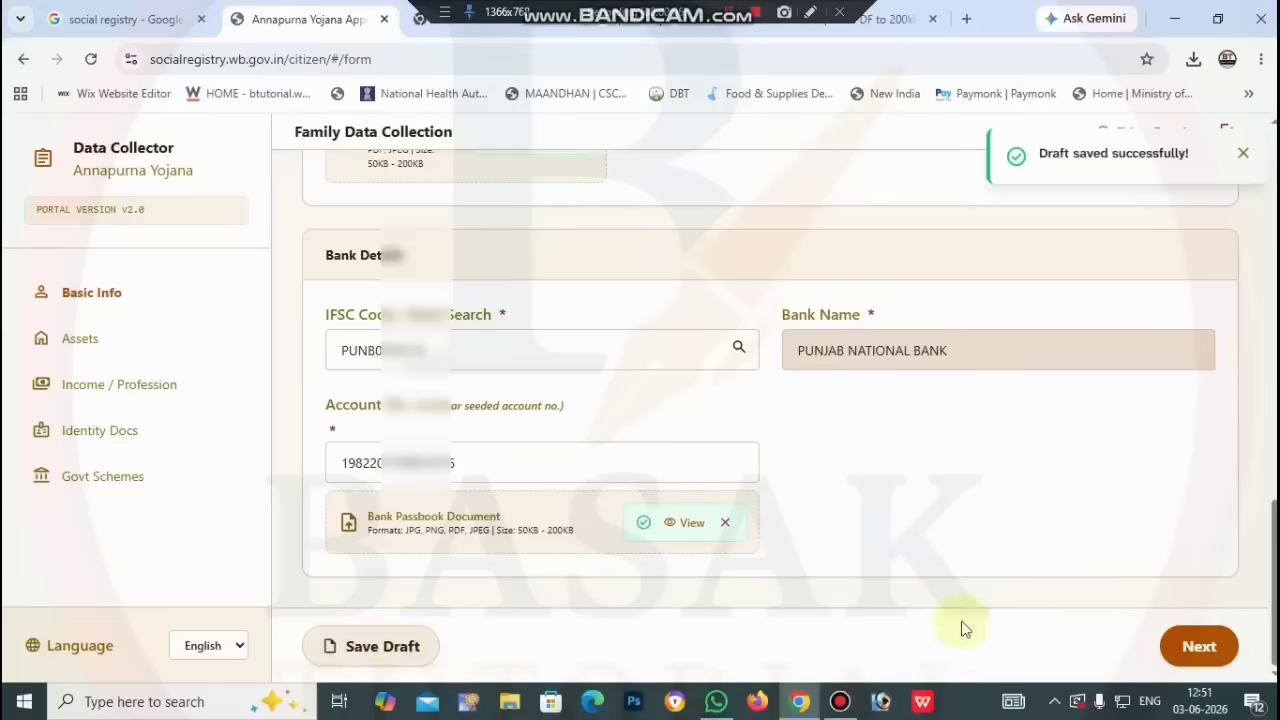
pyautogui.click(1194, 646)
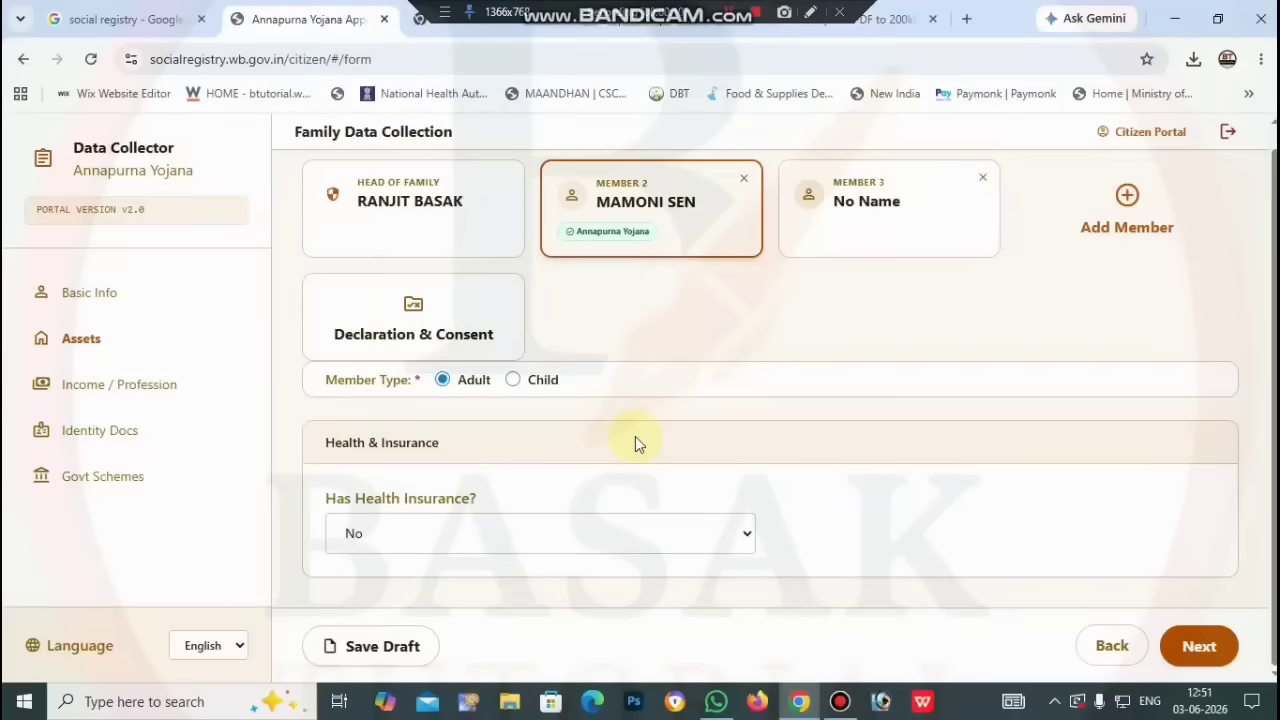
pyautogui.scroll(1, 650, 425)
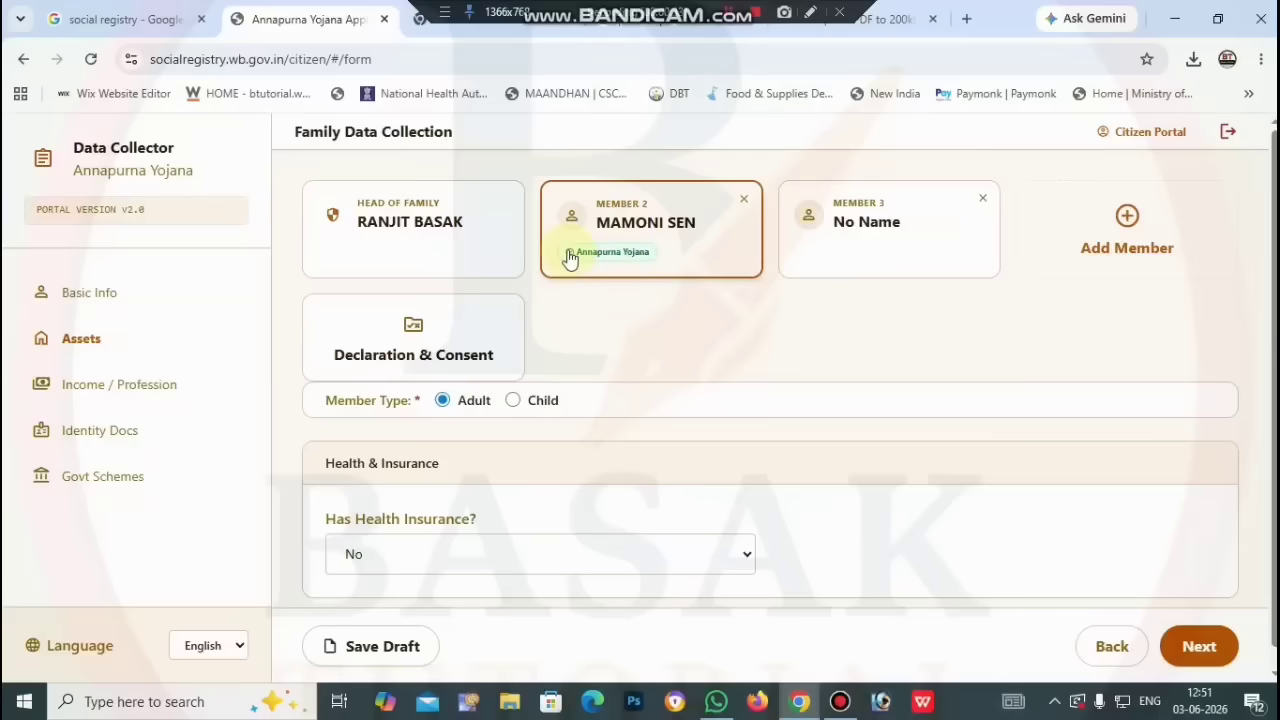
# Step: Switch between the Member 3 and Member 2 cards to check their records
pyautogui.click(862, 236)
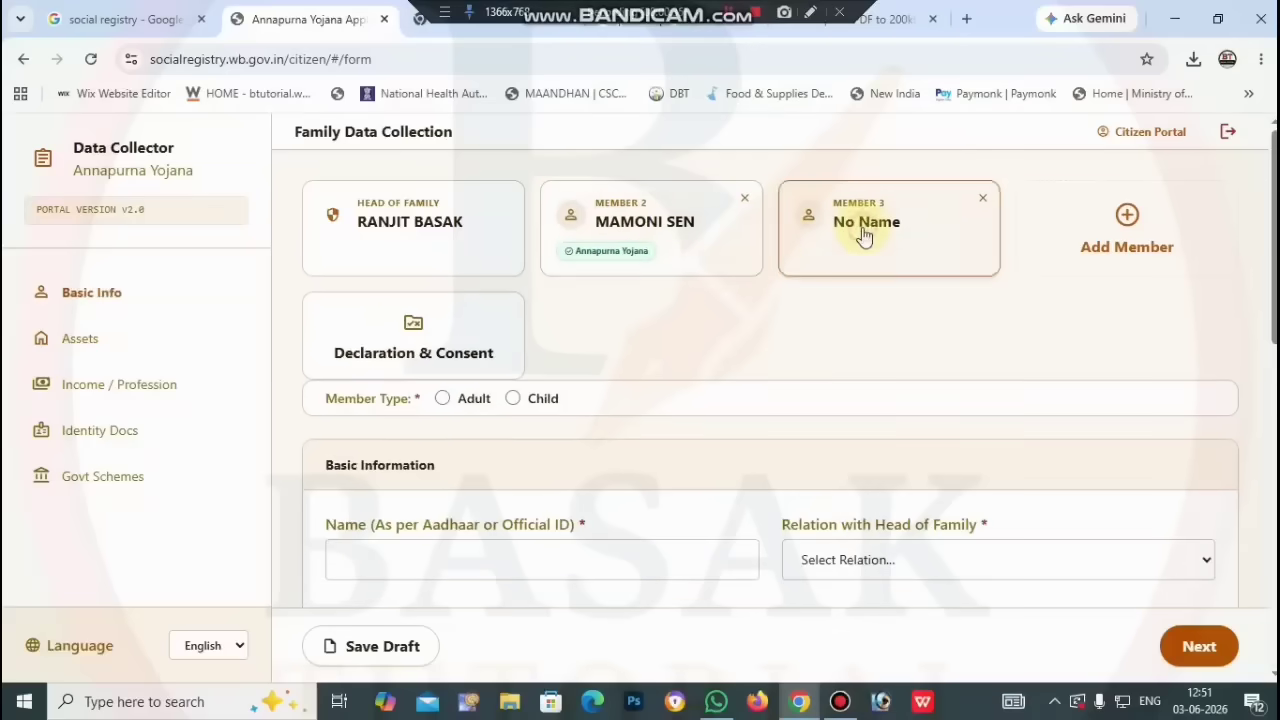
pyautogui.click(688, 216)
pyautogui.scroll(-4, 677, 388)
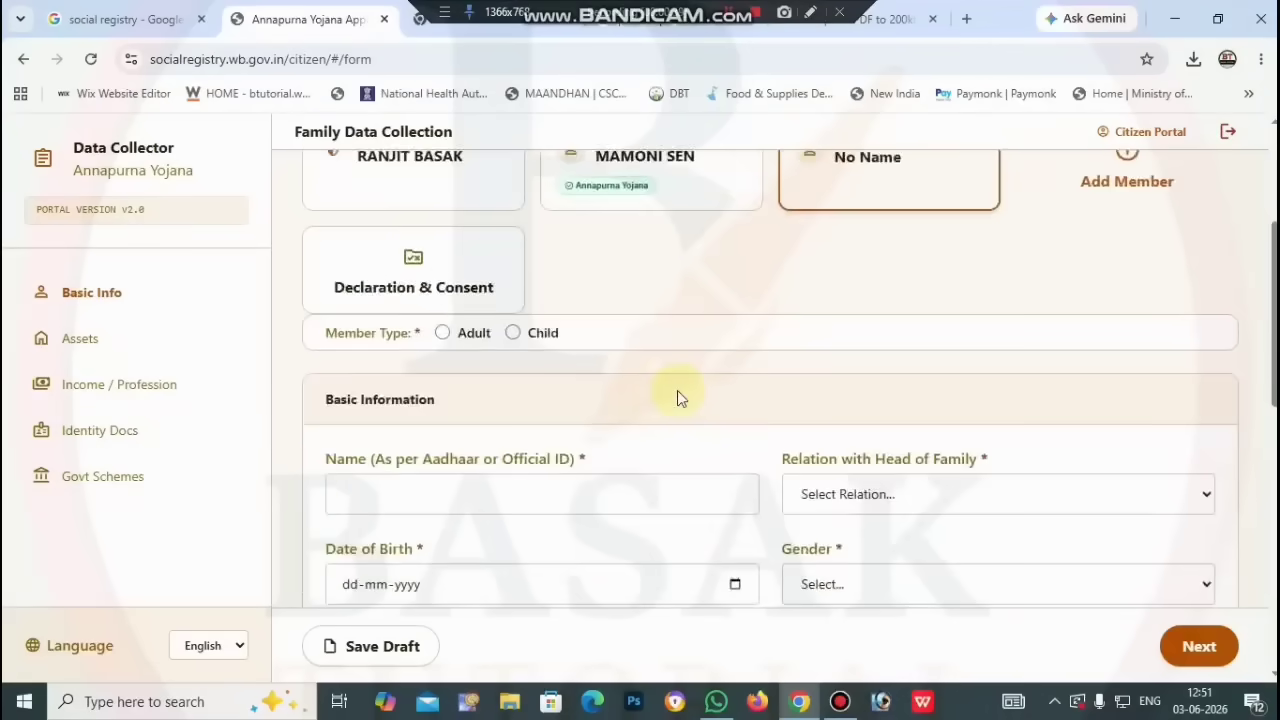
pyautogui.scroll(-1, 677, 390)
pyautogui.scroll(4, 677, 390)
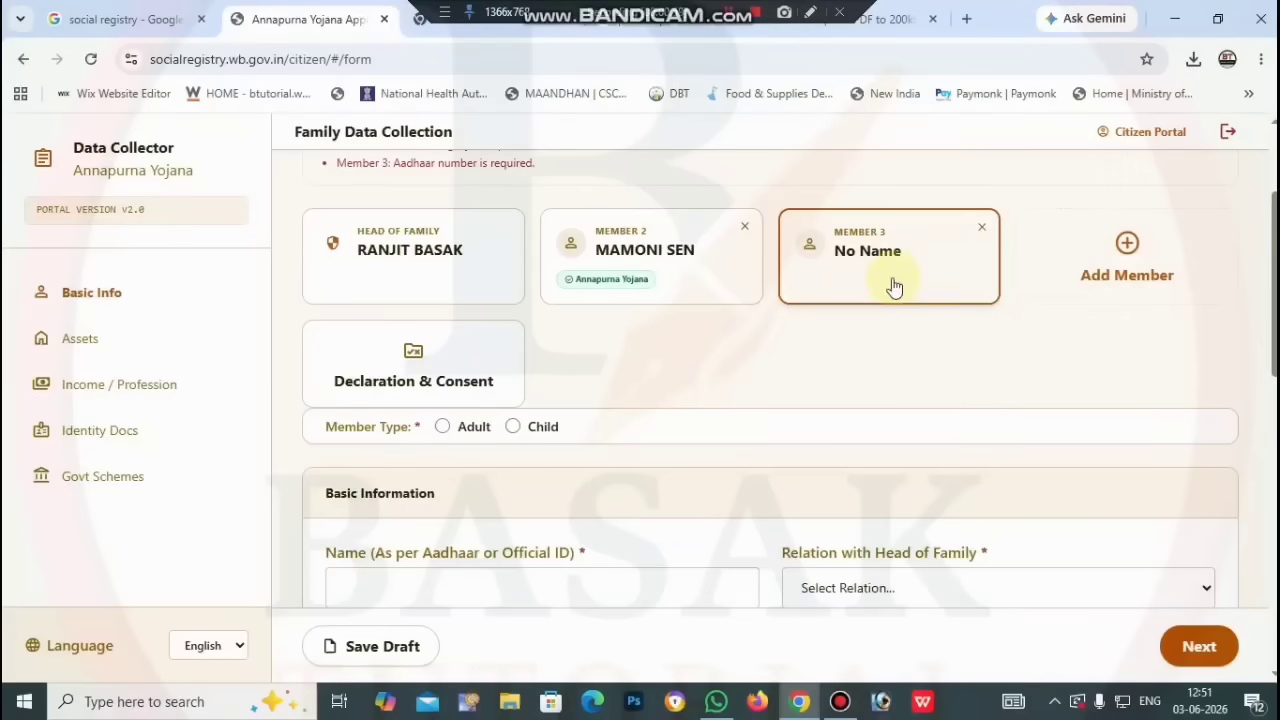
# Step: Add an empty Member 4 entry and set Member 3's member type to Adult
pyautogui.click(1121, 252)
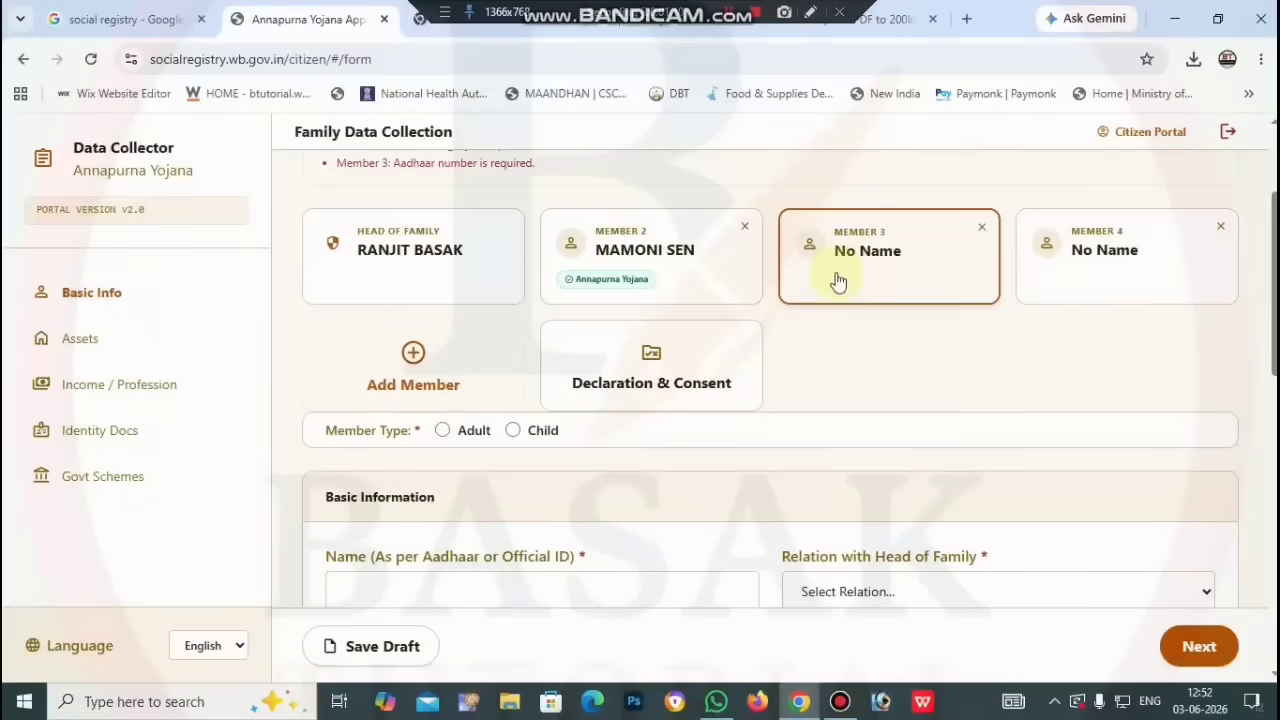
pyautogui.scroll(-1, 836, 274)
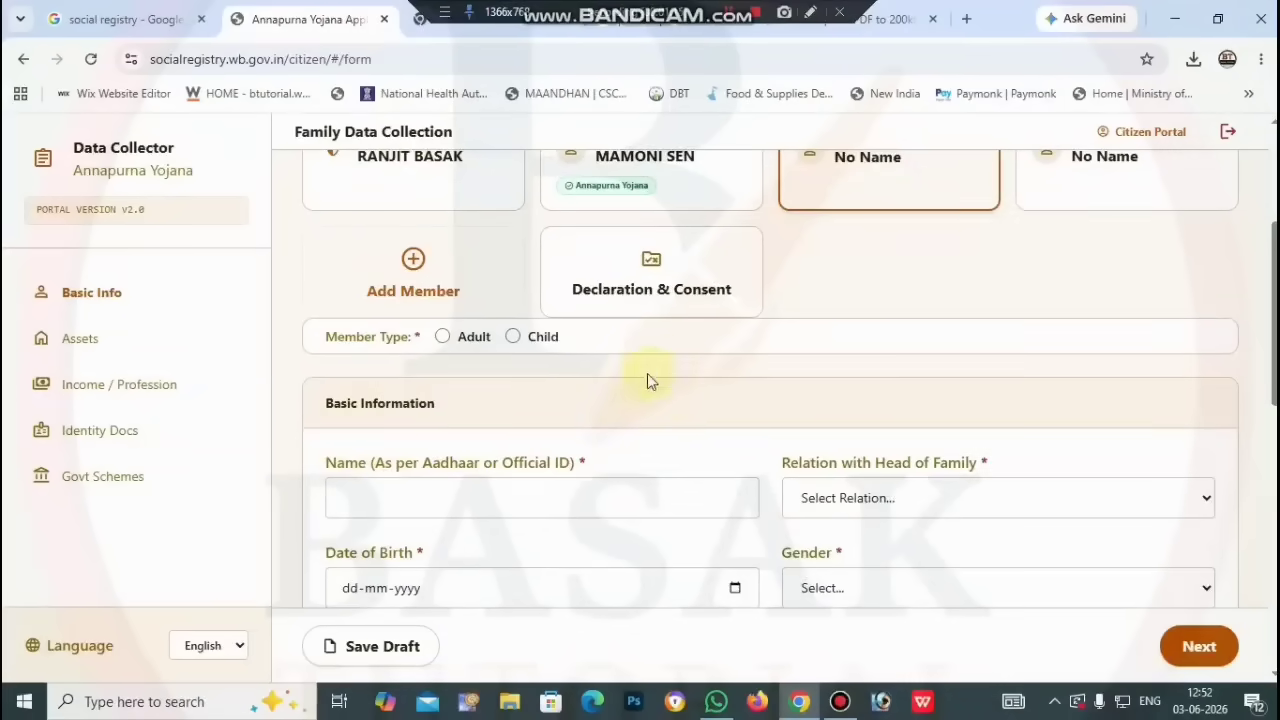
pyautogui.click(442, 337)
pyautogui.scroll(-1, 371, 391)
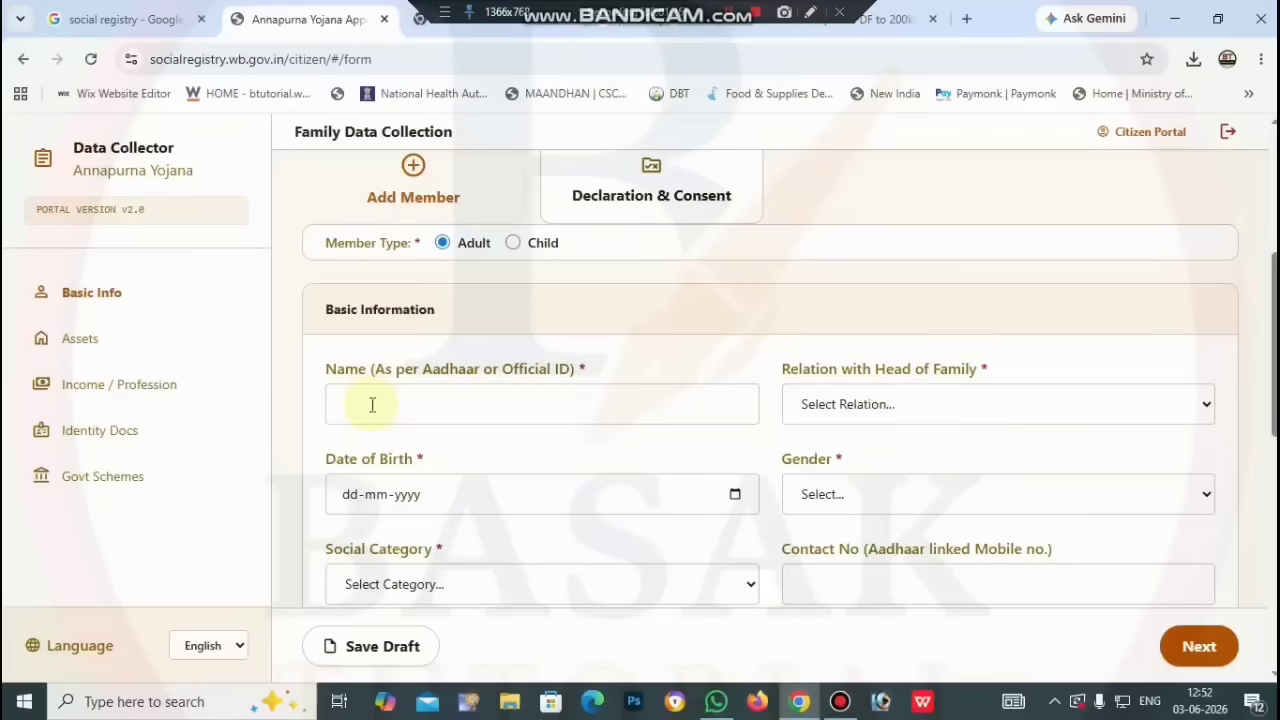
pyautogui.scroll(3, 660, 474)
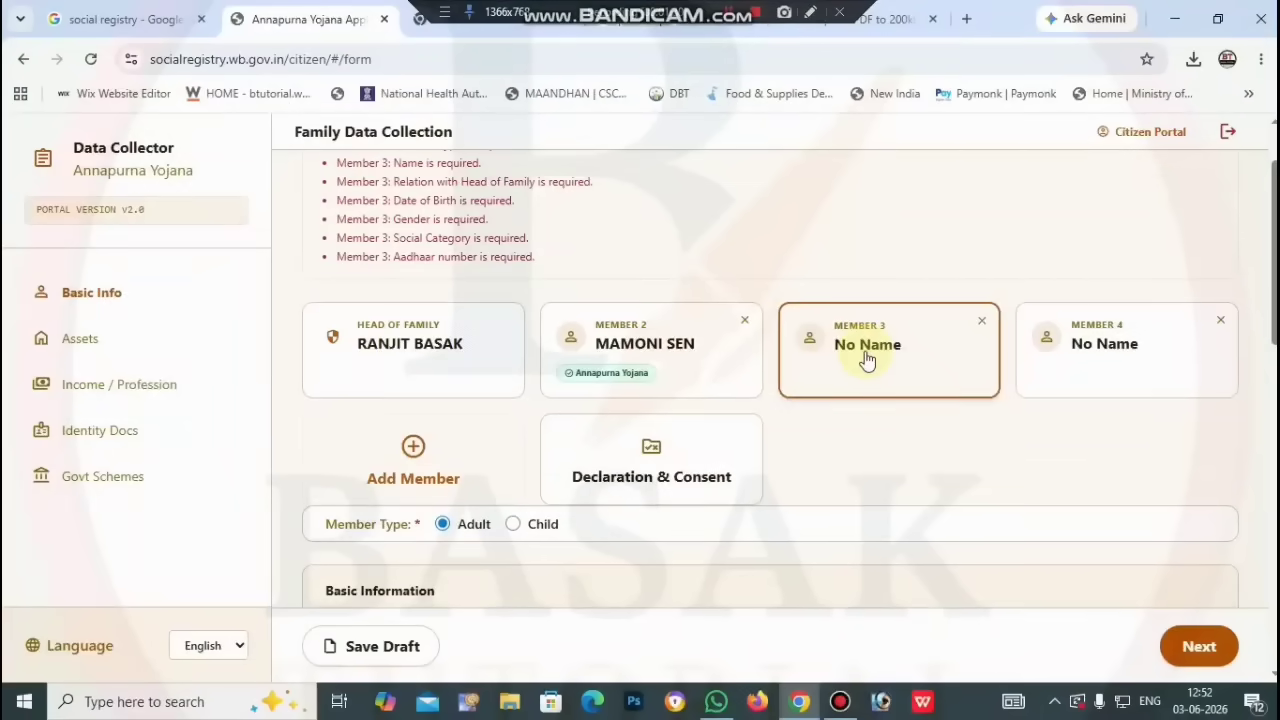
pyautogui.scroll(-4, 866, 358)
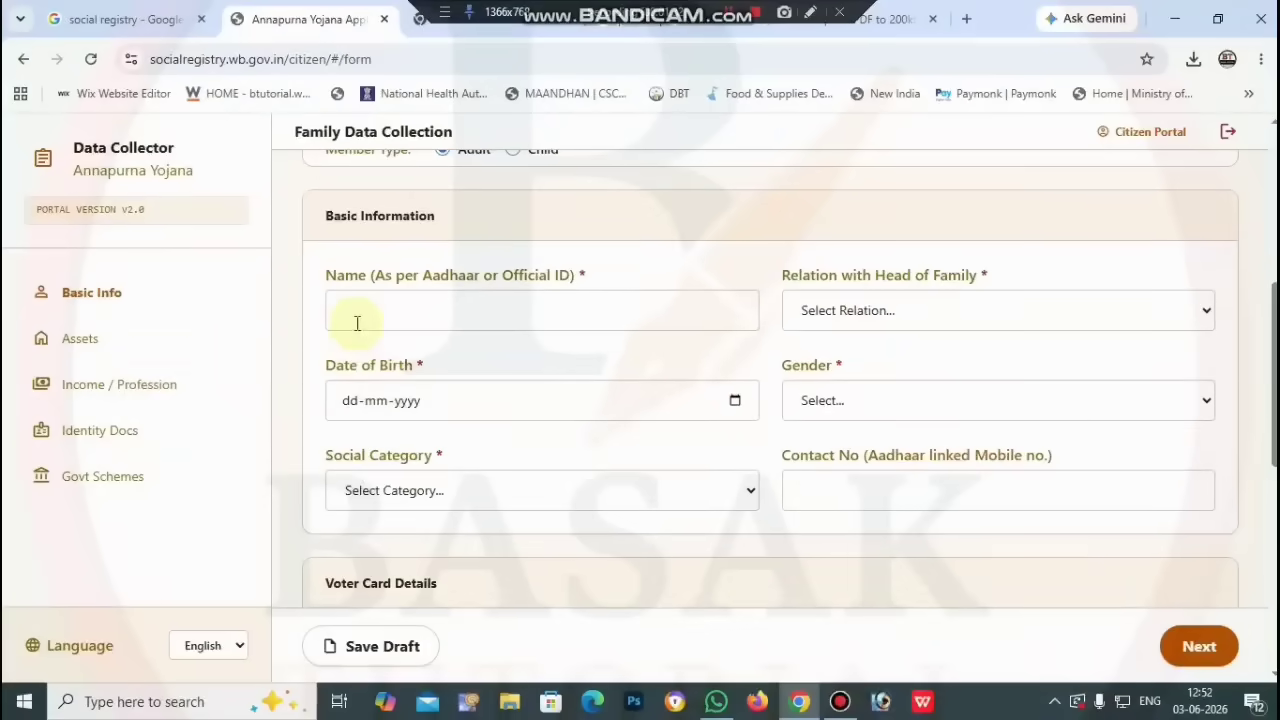
# Step: Give Member 3 relation Son, gender Male and social category Others, then select the Contact No field
pyautogui.click(883, 312)
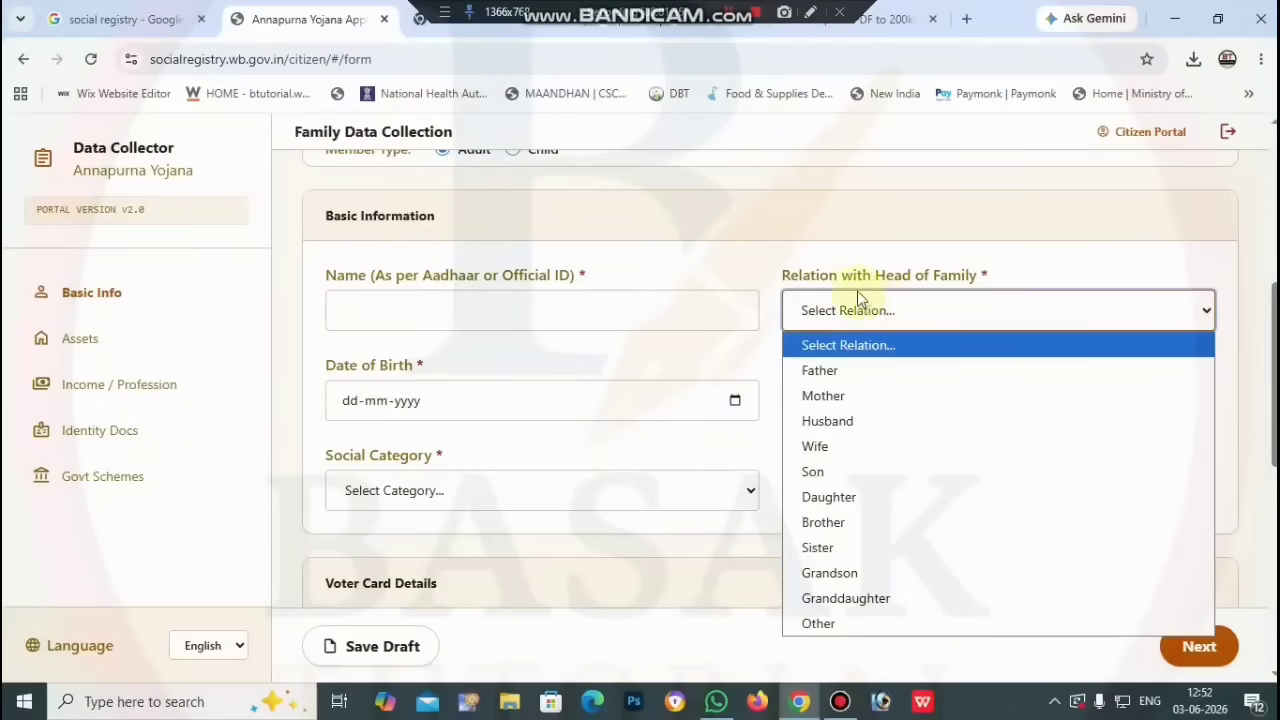
pyautogui.click(857, 471)
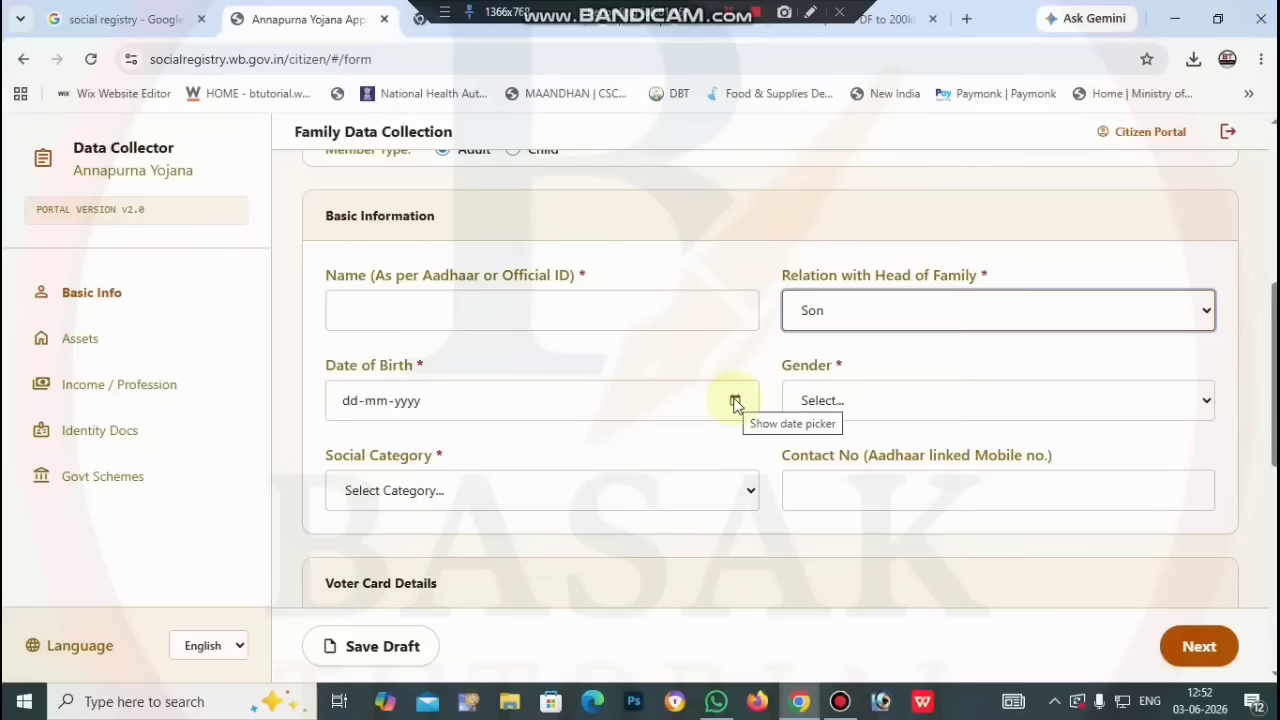
pyautogui.click(889, 408)
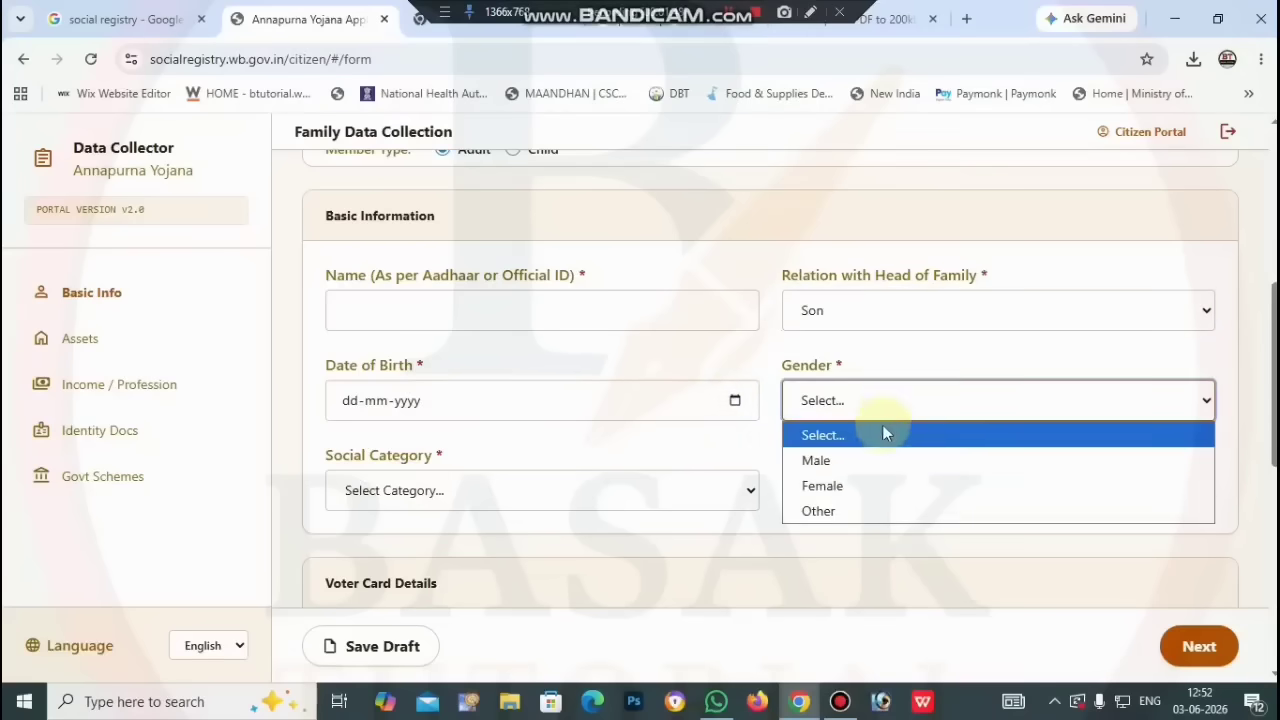
pyautogui.click(880, 458)
pyautogui.scroll(-1, 735, 495)
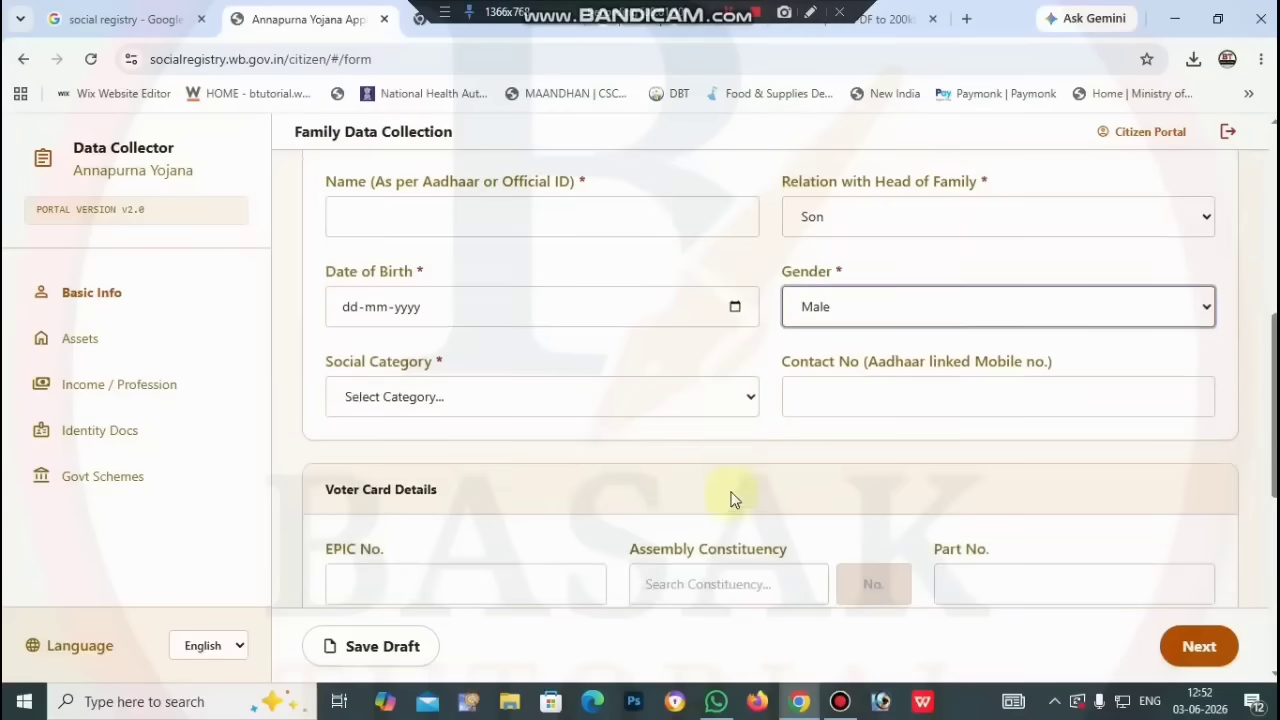
pyautogui.click(726, 397)
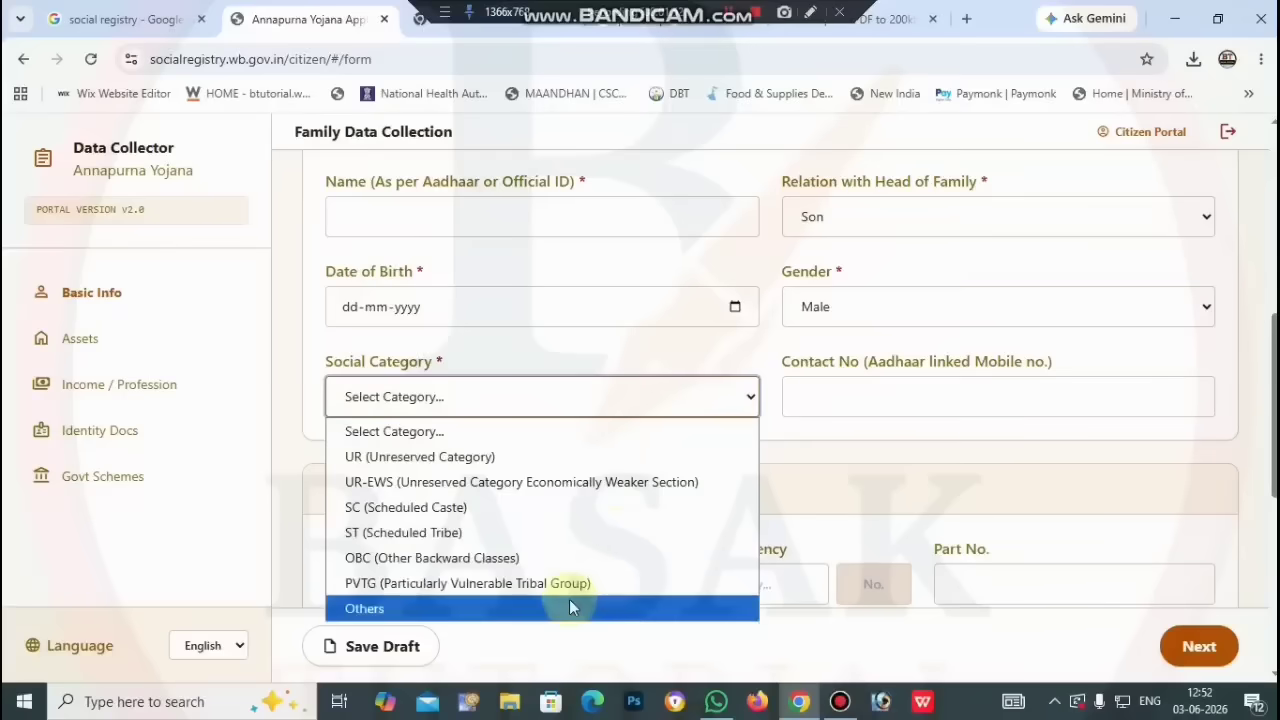
pyautogui.click(569, 608)
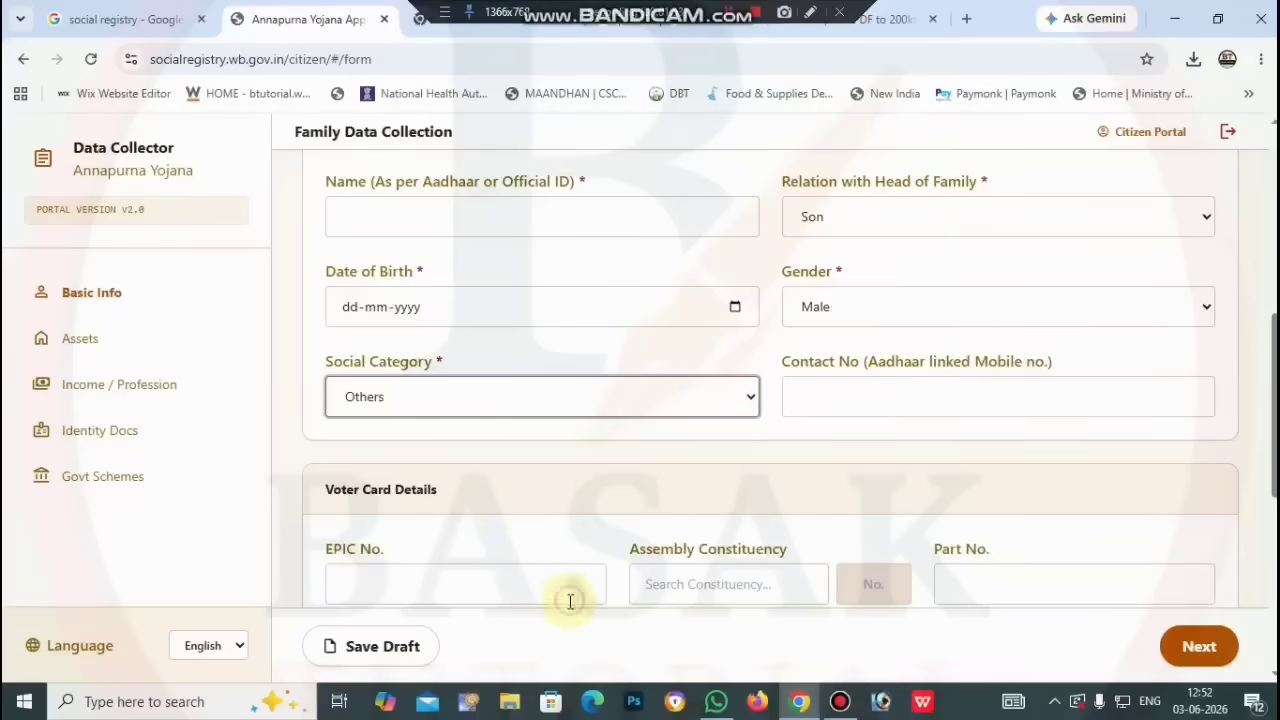
pyautogui.click(873, 393)
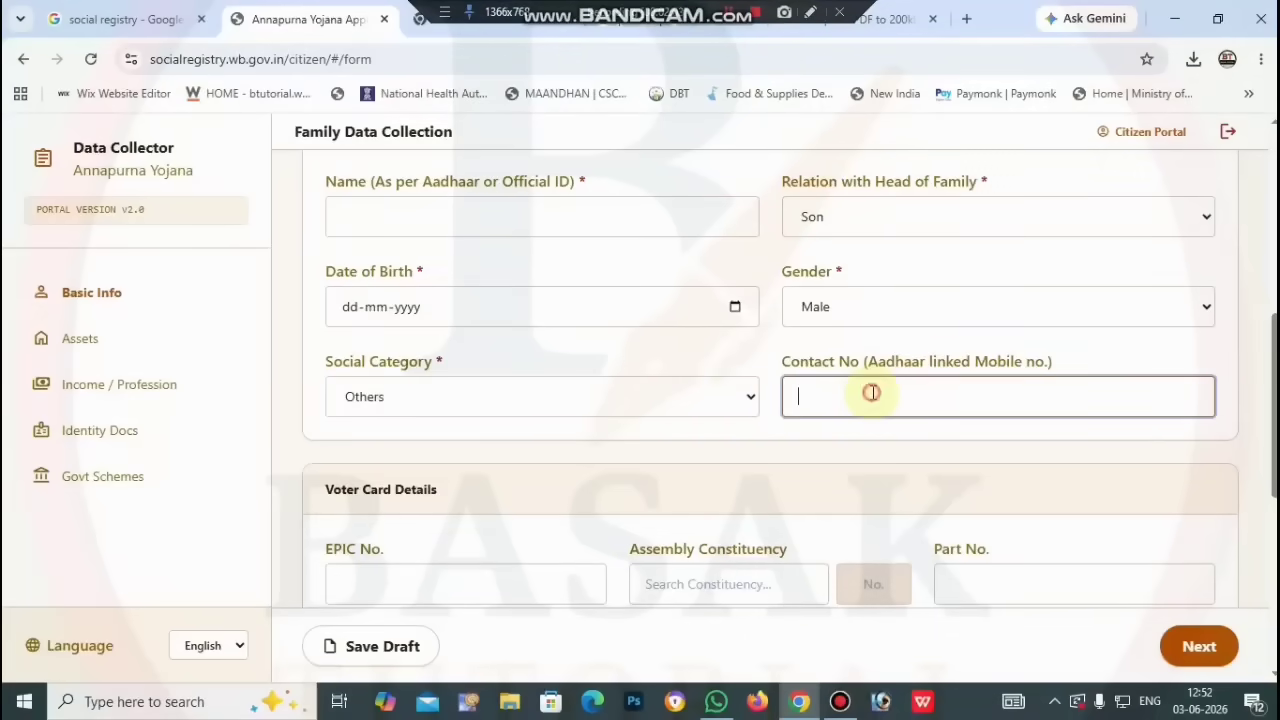
pyautogui.scroll(-1, 600, 524)
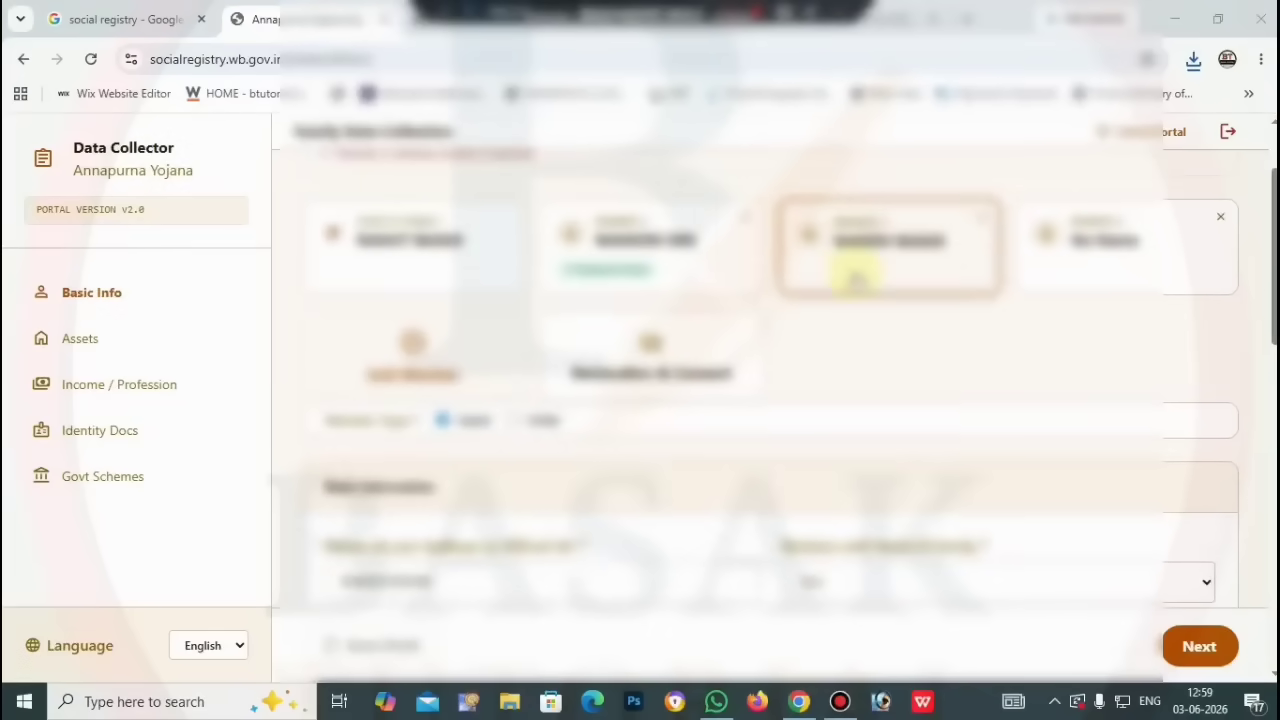
# Step: Scroll down through Member 3's filled form as the maintenance notice loads
pyautogui.scroll(-5, 806, 351)
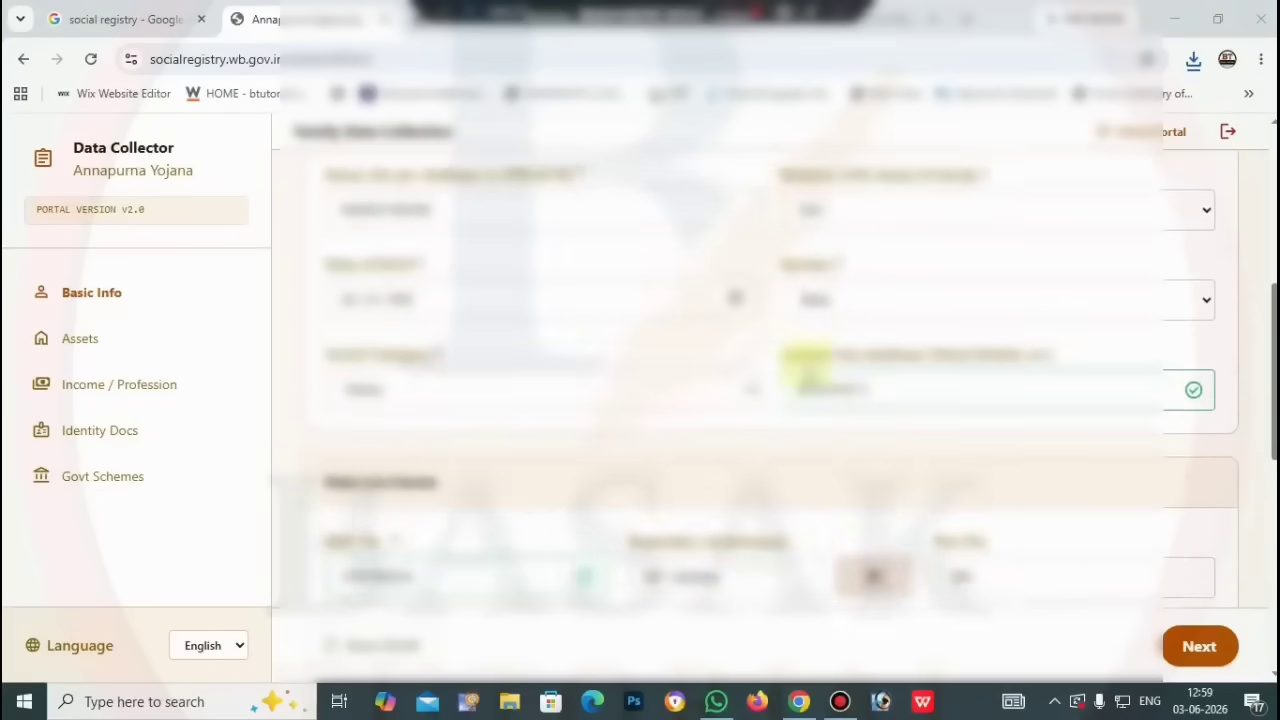
pyautogui.scroll(-4, 806, 370)
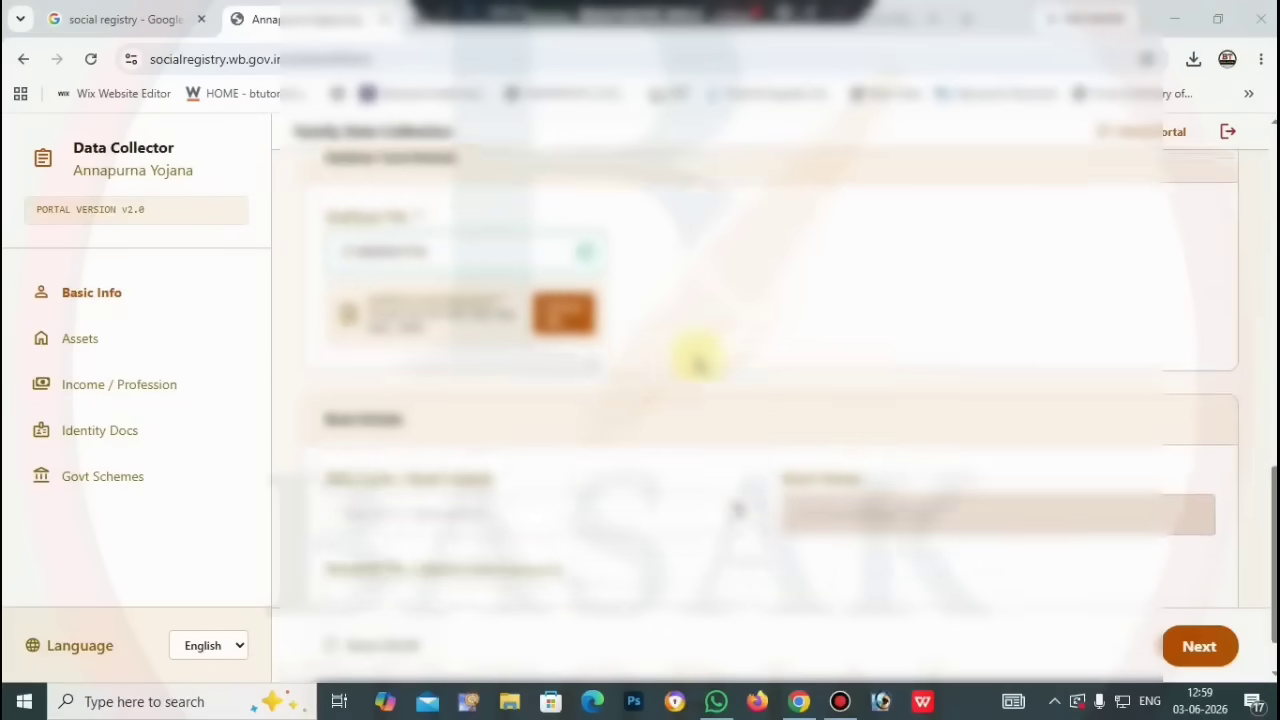